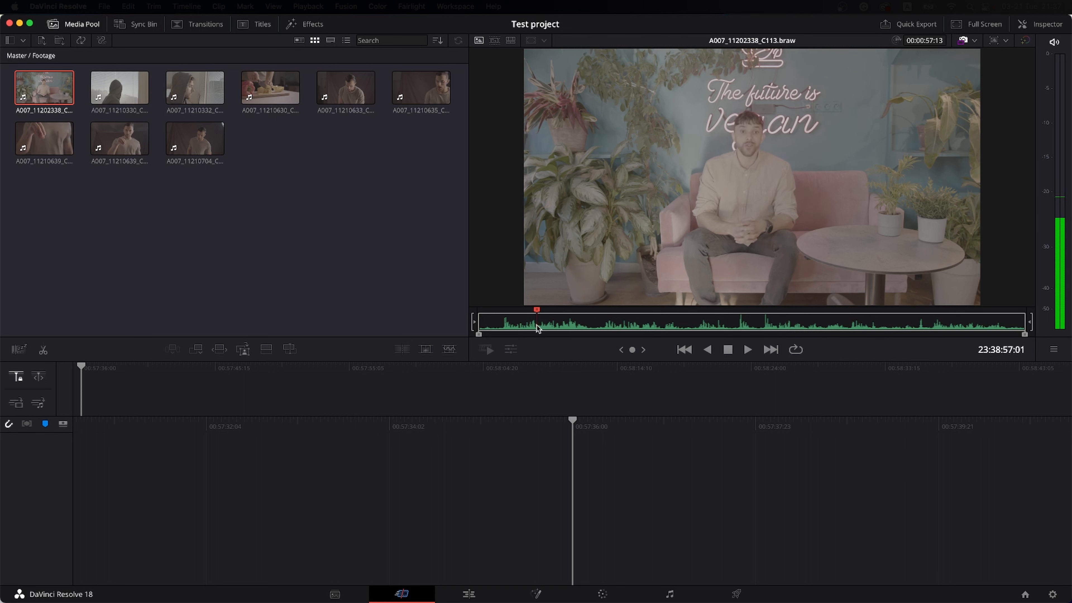
- Mark A007_11202338_C113.braw from 23:38:57:01 to 23:39:01:20, place that range on the empty timeline and play it
{"action": "key", "text": "i"}
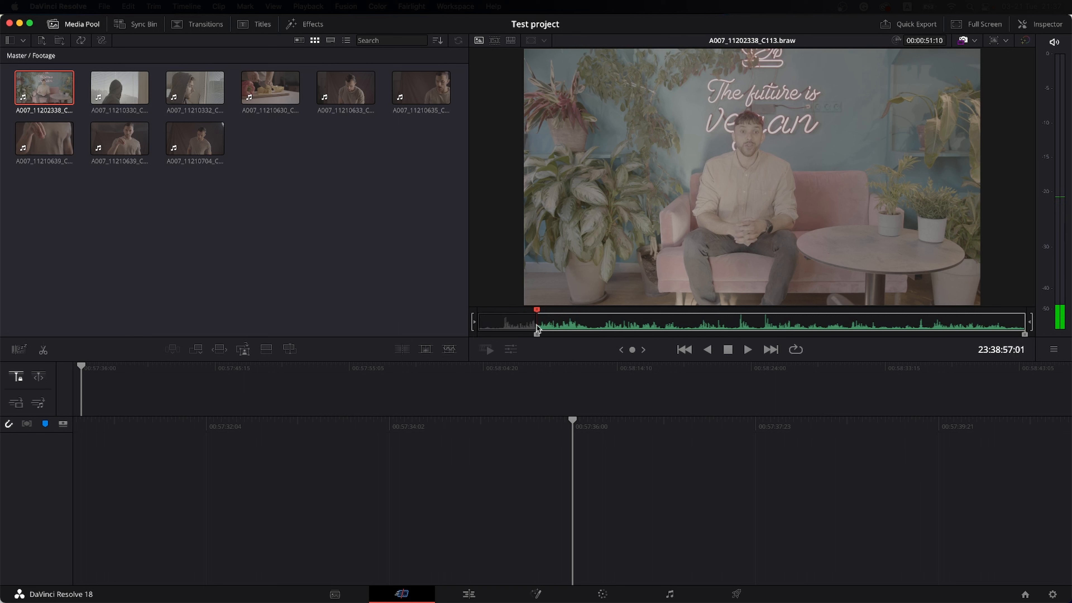
{"action": "key", "text": "space"}
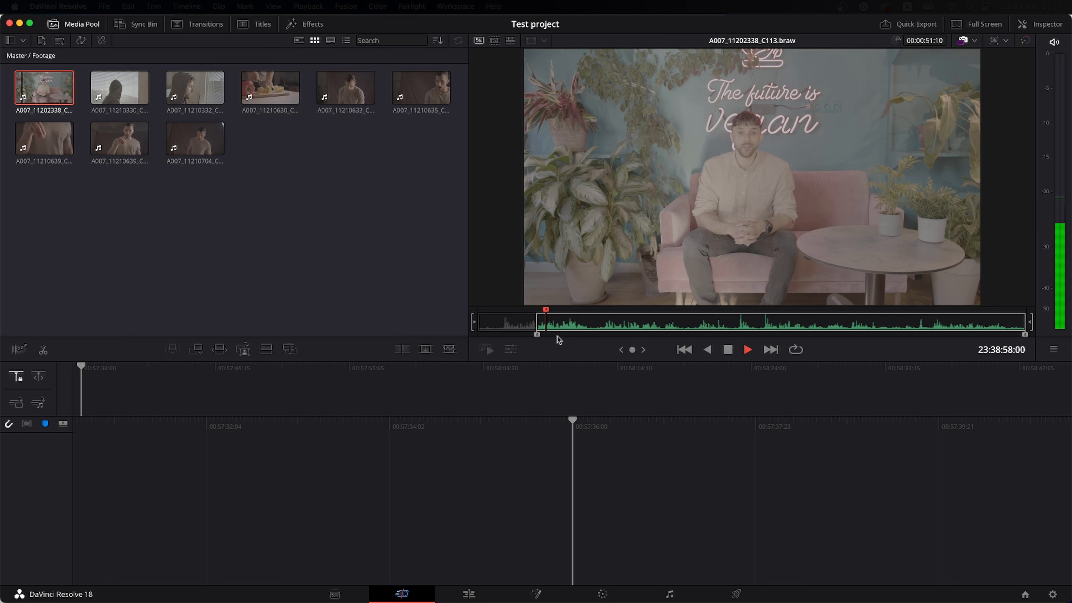
{"action": "mouse_move", "coordinate": [591, 328]}
{"action": "left_mouse_down"}
{"action": "mouse_move", "coordinate": [620, 328]}
{"action": "mouse_move", "coordinate": [582, 325]}
{"action": "left_mouse_up"}
{"action": "key", "text": "o"}
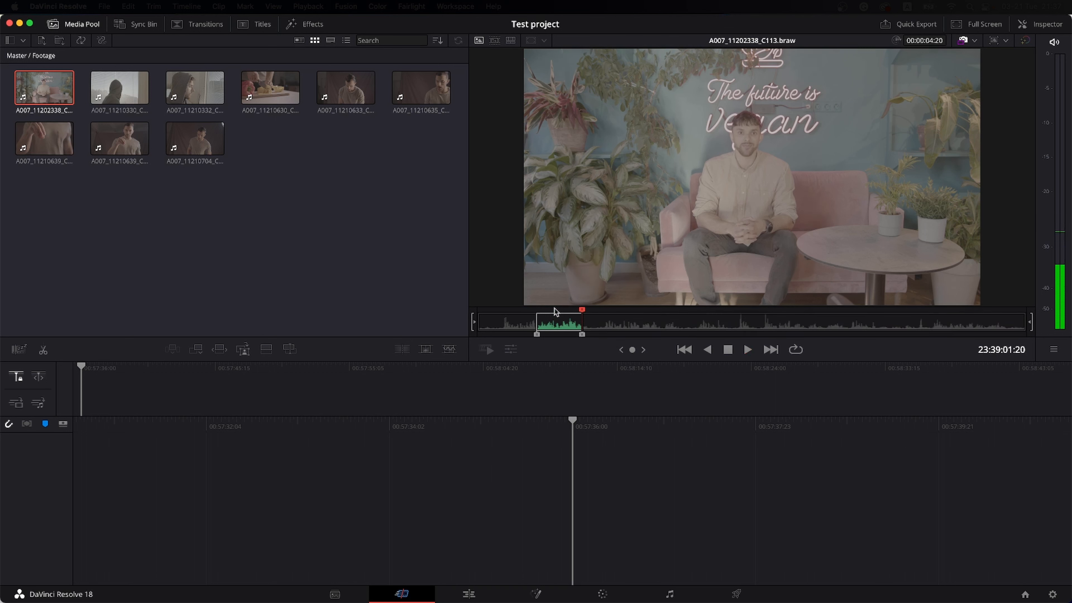
{"action": "left_click_drag", "start_coordinate": [50, 80], "coordinate": [342, 397]}
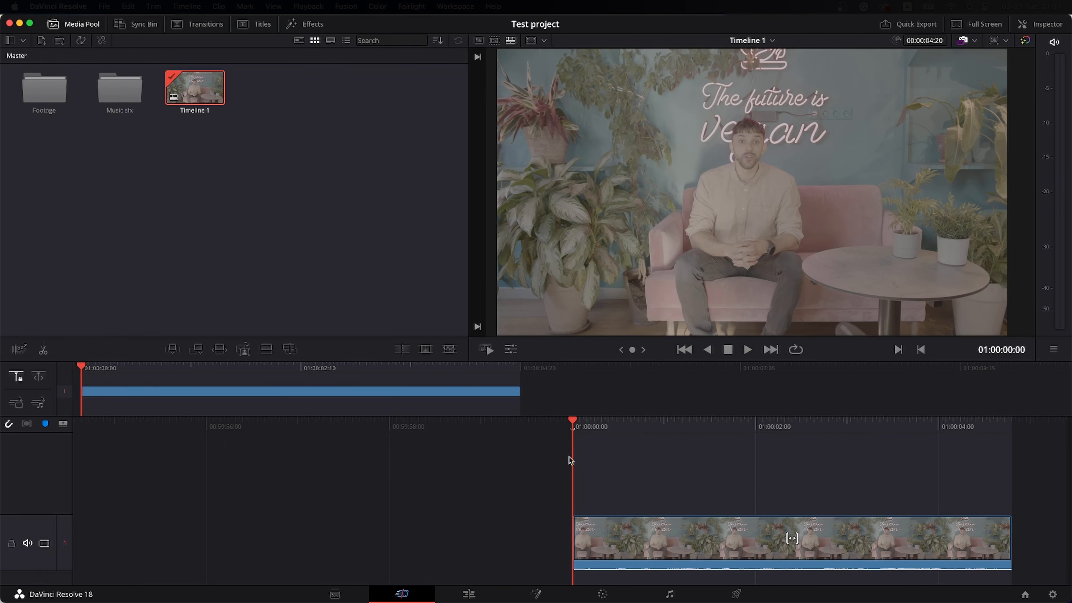
{"action": "key", "text": "space"}
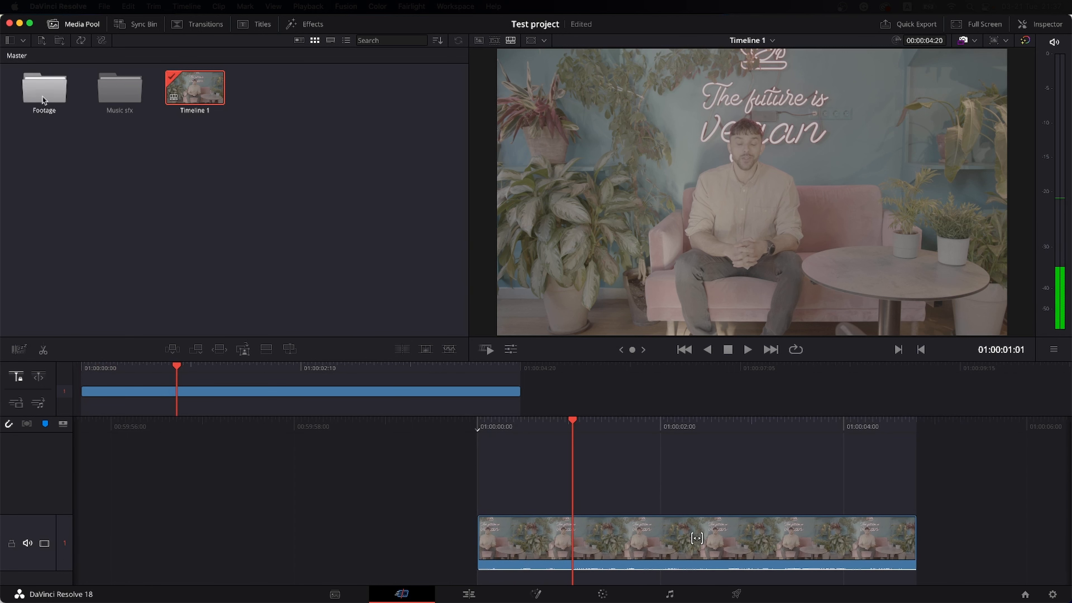
- Mark a range of 3 seconds 10 frames in A007_11210630_C129.braw from the Footage bin and append it to the timeline
{"action": "double_click", "coordinate": [50, 89]}
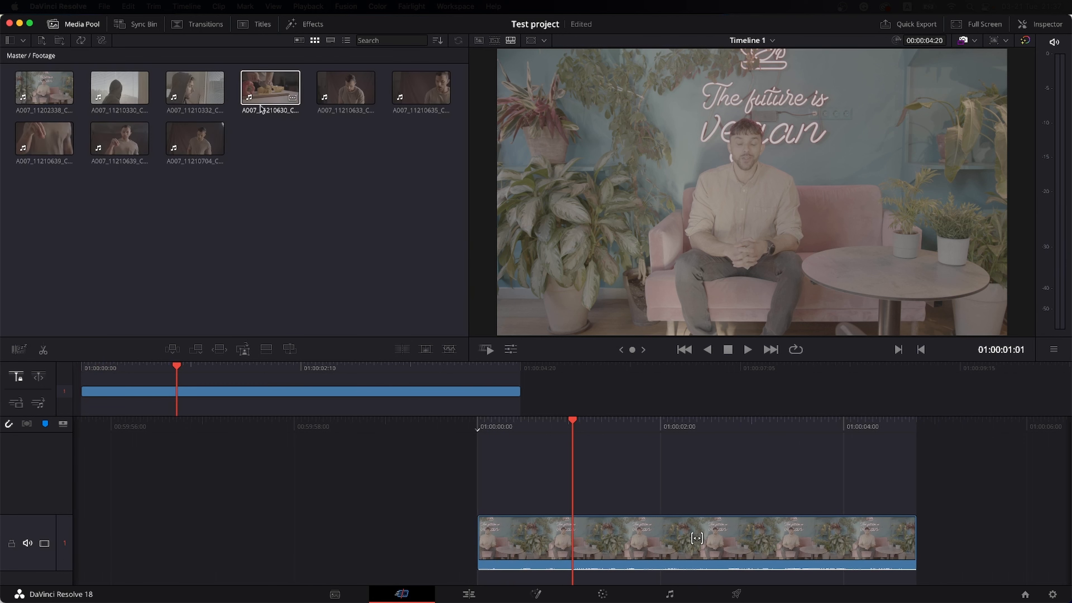
{"action": "left_click", "coordinate": [270, 88]}
{"action": "left_click_drag", "start_coordinate": [577, 328], "coordinate": [818, 330]}
{"action": "key", "text": "i"}
{"action": "key", "text": "space"}
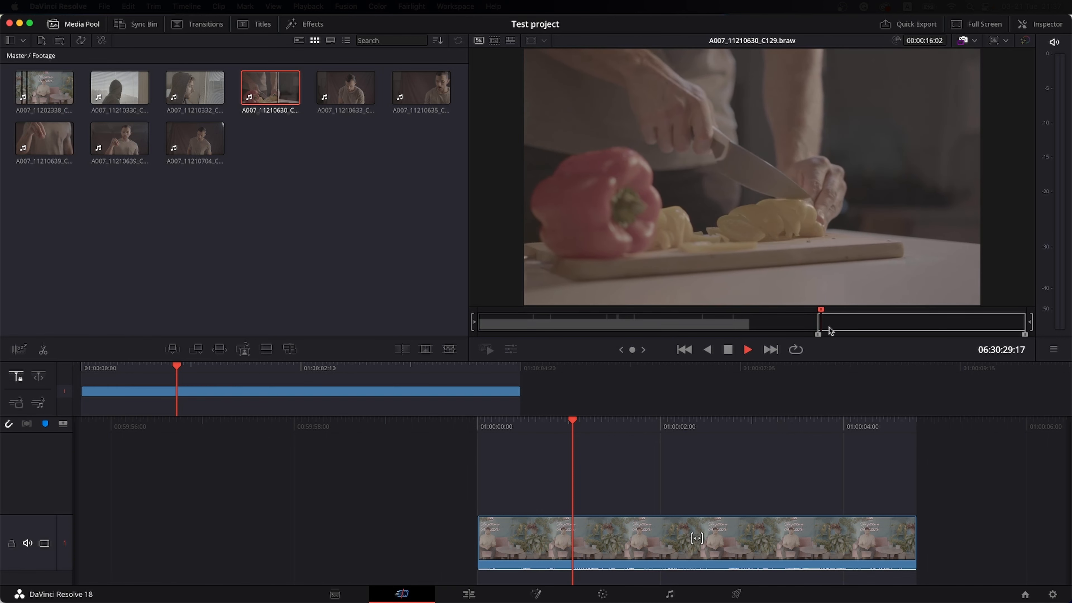
{"action": "key", "text": "space"}
{"action": "key", "text": "o"}
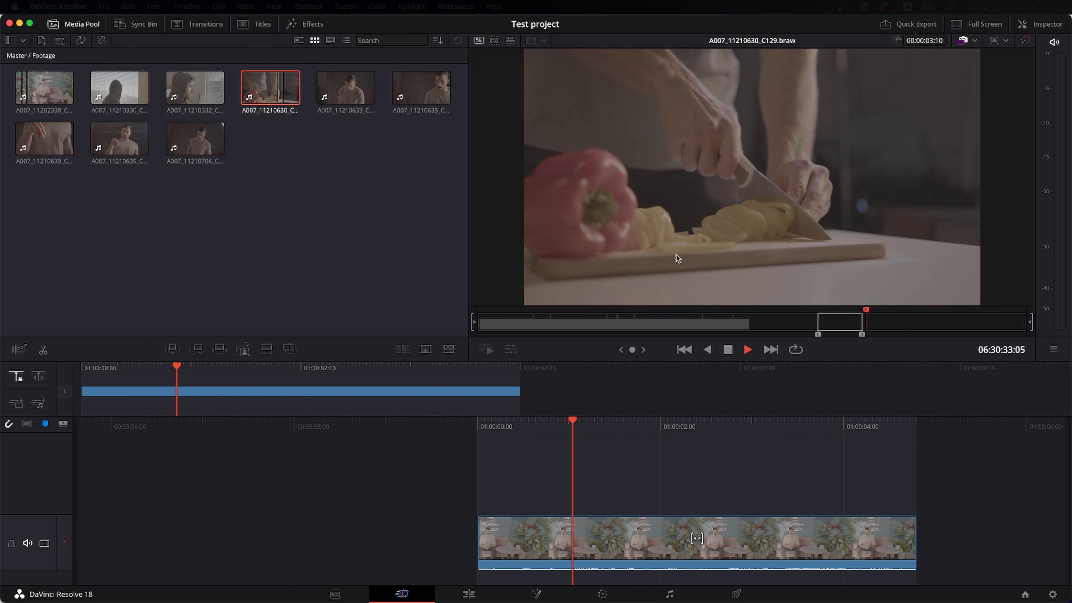
{"action": "left_click_drag", "start_coordinate": [284, 92], "coordinate": [925, 509]}
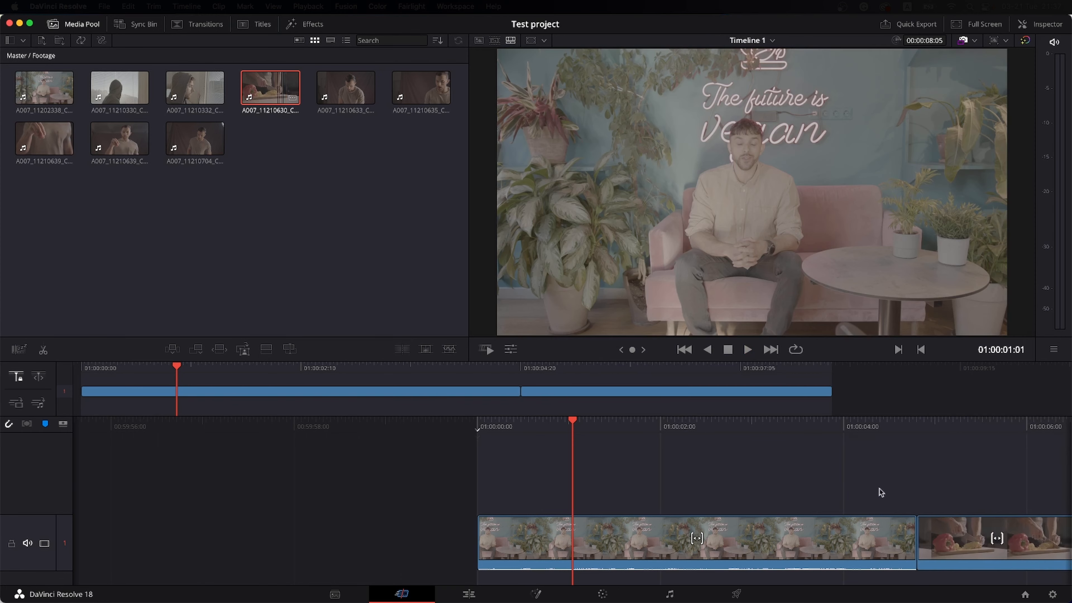
{"action": "scroll", "coordinate": [830, 464], "scroll_direction": "right", "scroll_amount": 6}
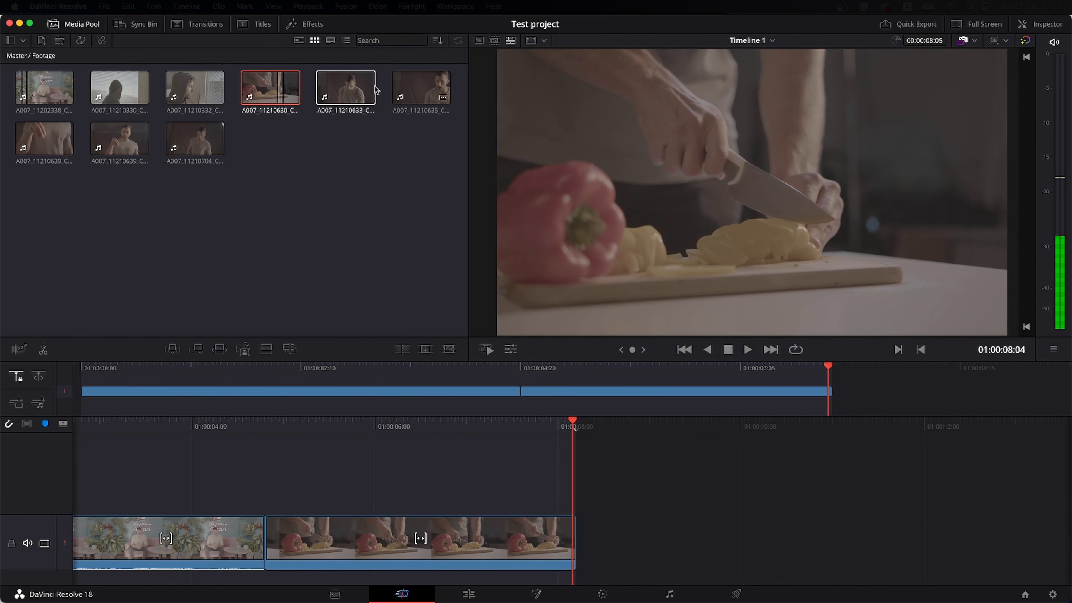
- Mark a range of 3 seconds 2 frames in A007_11210633_C134.braw, append it to the timeline and play the cut
{"action": "double_click", "coordinate": [361, 90]}
{"action": "left_click_drag", "start_coordinate": [629, 329], "coordinate": [656, 324]}
{"action": "key", "text": "i"}
{"action": "key", "text": "space"}
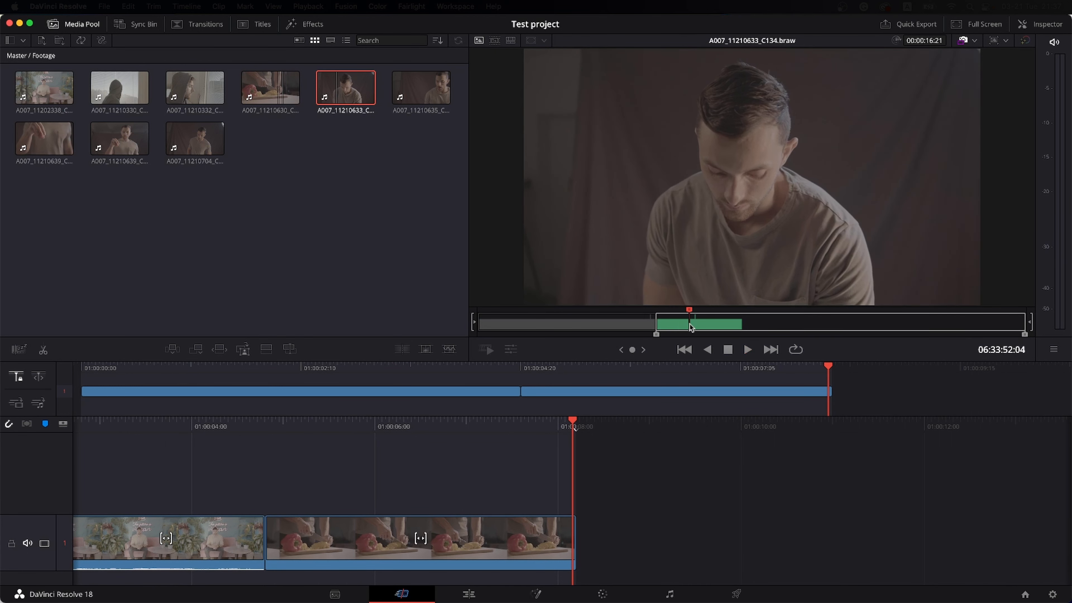
{"action": "key", "text": "o"}
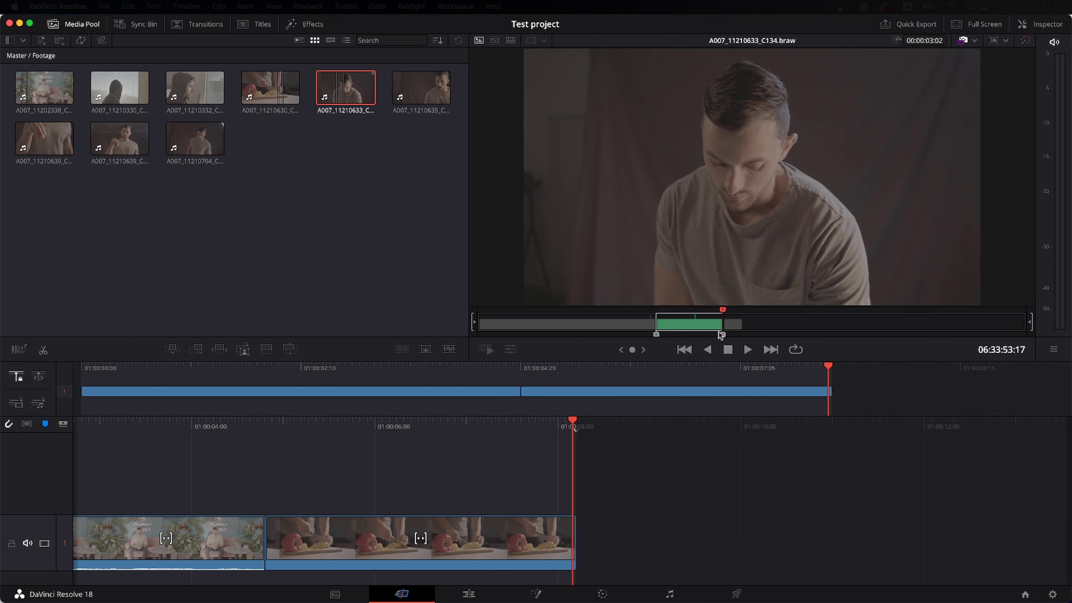
{"action": "left_click_drag", "start_coordinate": [343, 86], "coordinate": [659, 466]}
{"action": "key", "text": "space"}
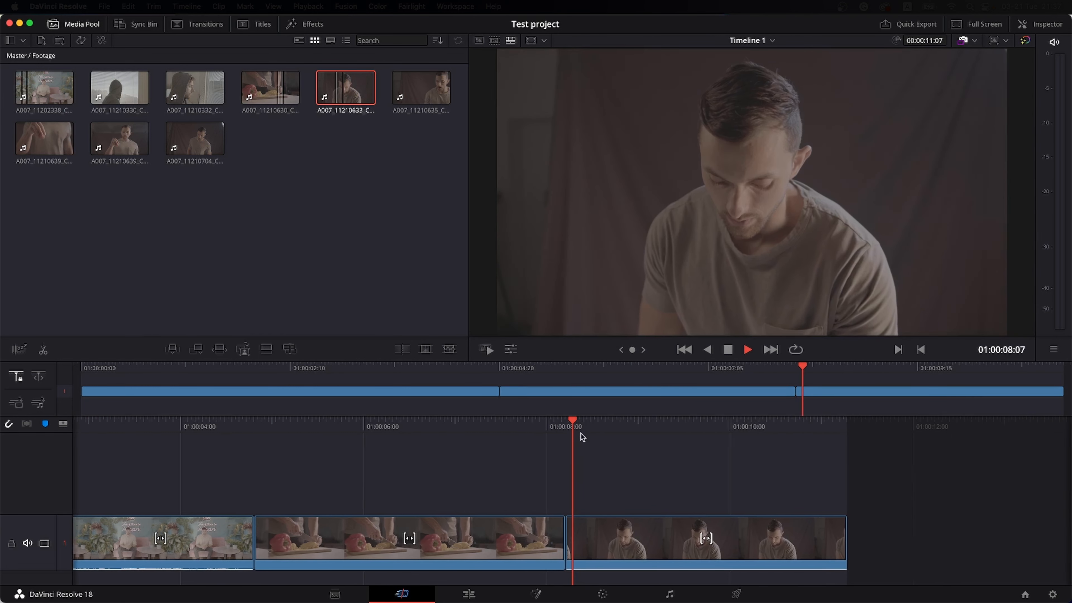
{"action": "key", "text": "space"}
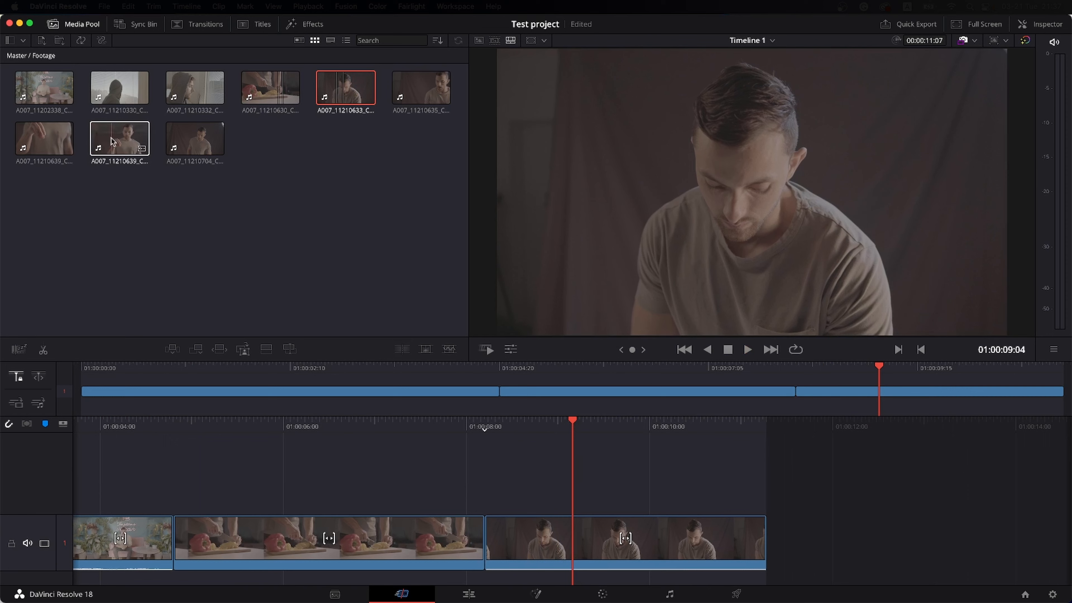
- Mark a range of 1 second 9 frames in A007_11210639_C140.braw and append it to the end of the timeline
{"action": "double_click", "coordinate": [143, 135]}
{"action": "left_click_drag", "start_coordinate": [614, 328], "coordinate": [708, 325]}
{"action": "key", "text": "i"}
{"action": "key", "text": "space"}
{"action": "key", "text": "space"}
{"action": "key", "text": "o"}
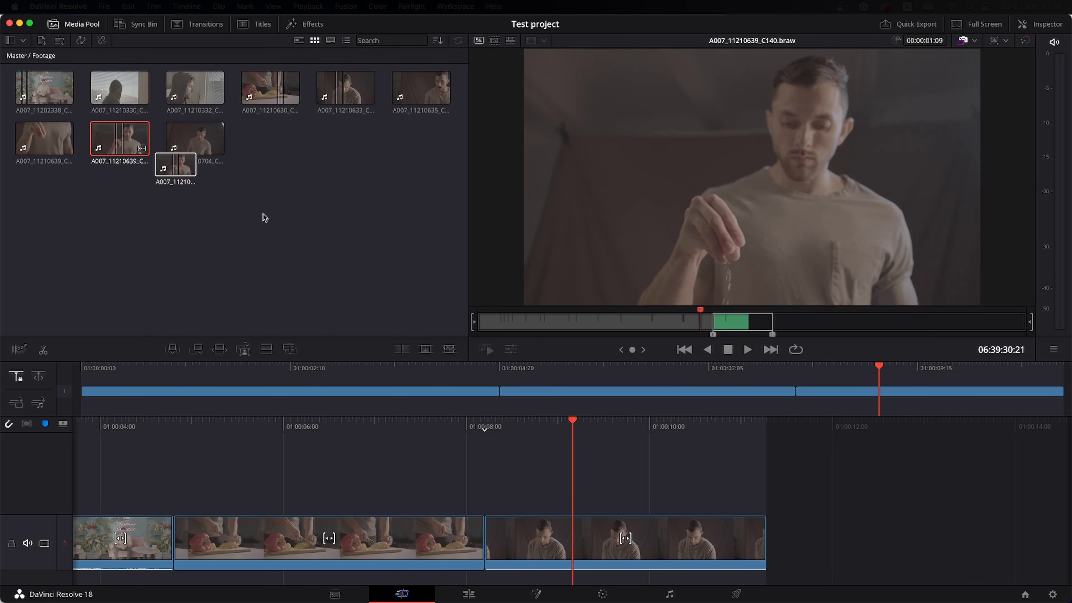
{"action": "key", "text": "shift+F12"}
- Mark A007_11210639_C139.braw from 06:39:09:06 to 06:39:10:16, append it after the last timeline clip and scrub through the sequence
{"action": "double_click", "coordinate": [30, 139]}
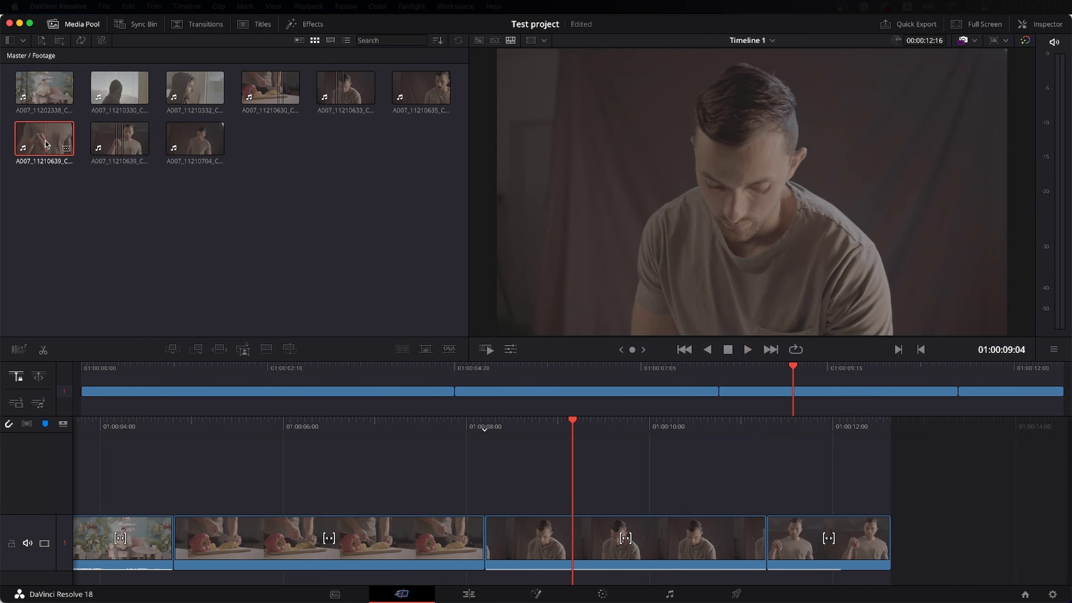
{"action": "left_click_drag", "start_coordinate": [581, 323], "coordinate": [714, 324]}
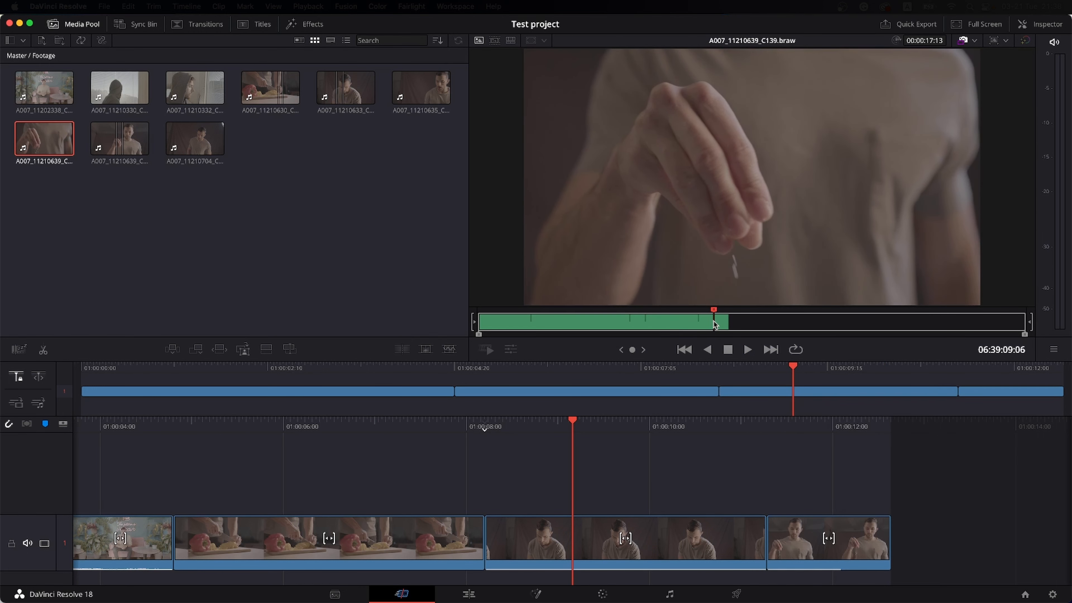
{"action": "key", "text": "i"}
{"action": "key", "text": "space"}
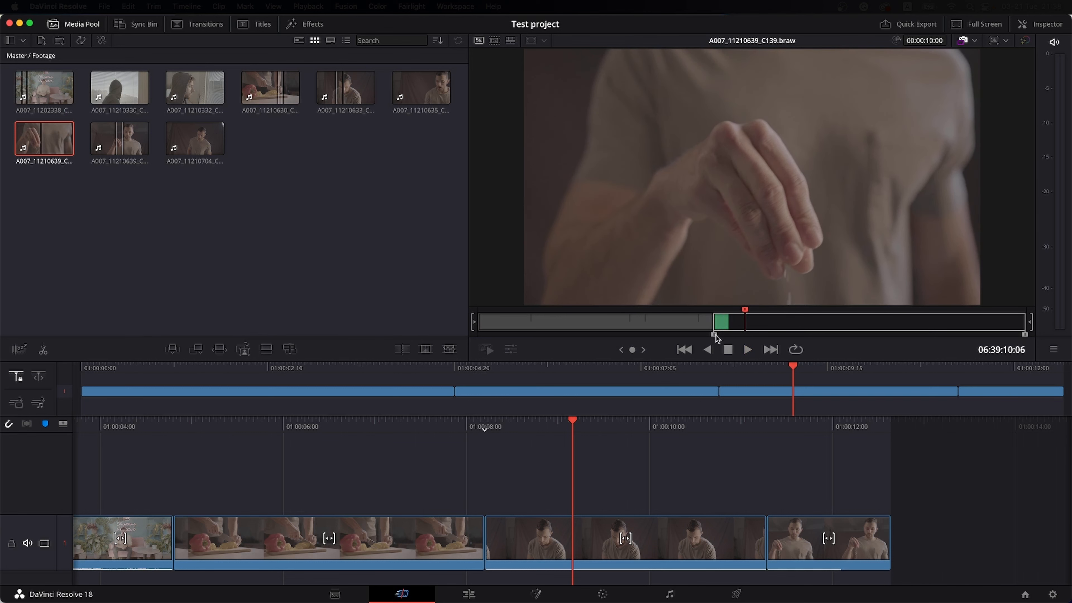
{"action": "key", "text": "space"}
{"action": "key", "text": "o"}
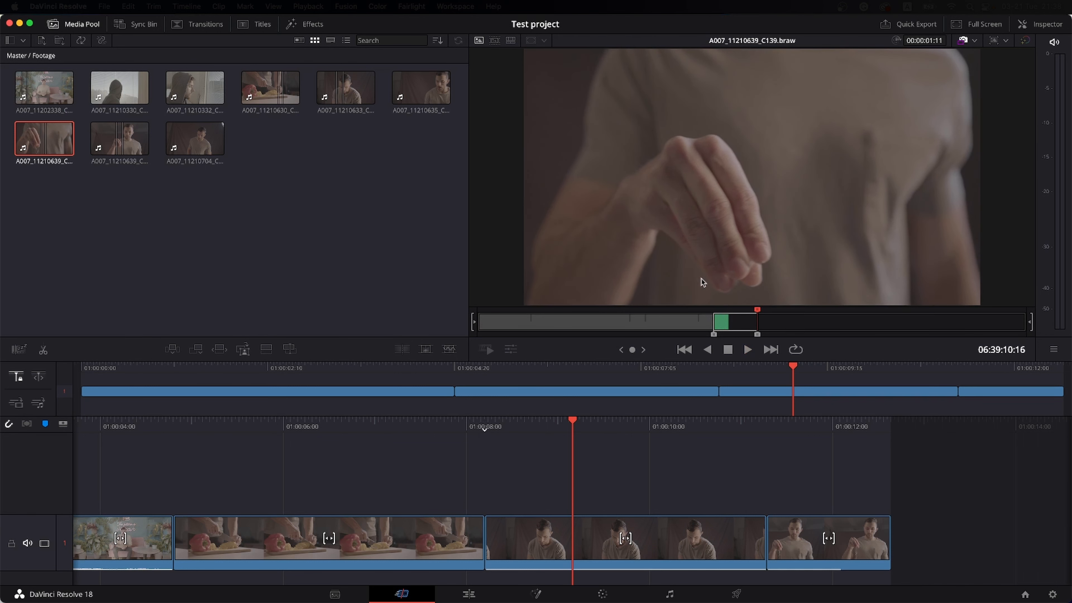
{"action": "left_click_drag", "start_coordinate": [33, 157], "coordinate": [892, 534]}
{"action": "left_click_drag", "start_coordinate": [597, 427], "coordinate": [436, 418]}
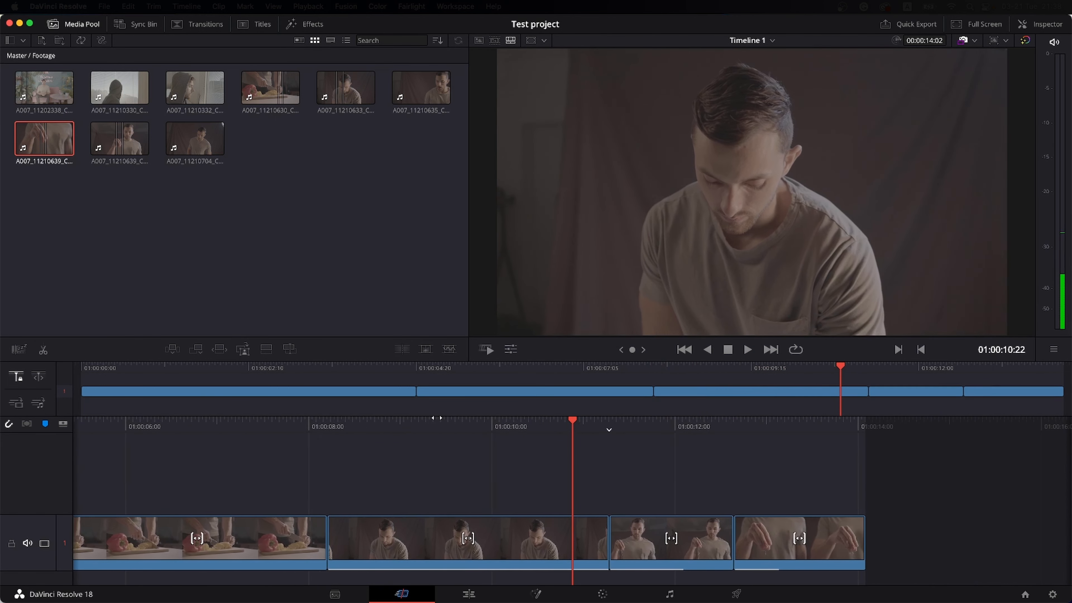
- Switch to the Edit page and enlarge the timeline so all five clips can be told apart
{"action": "left_click", "coordinate": [486, 593]}
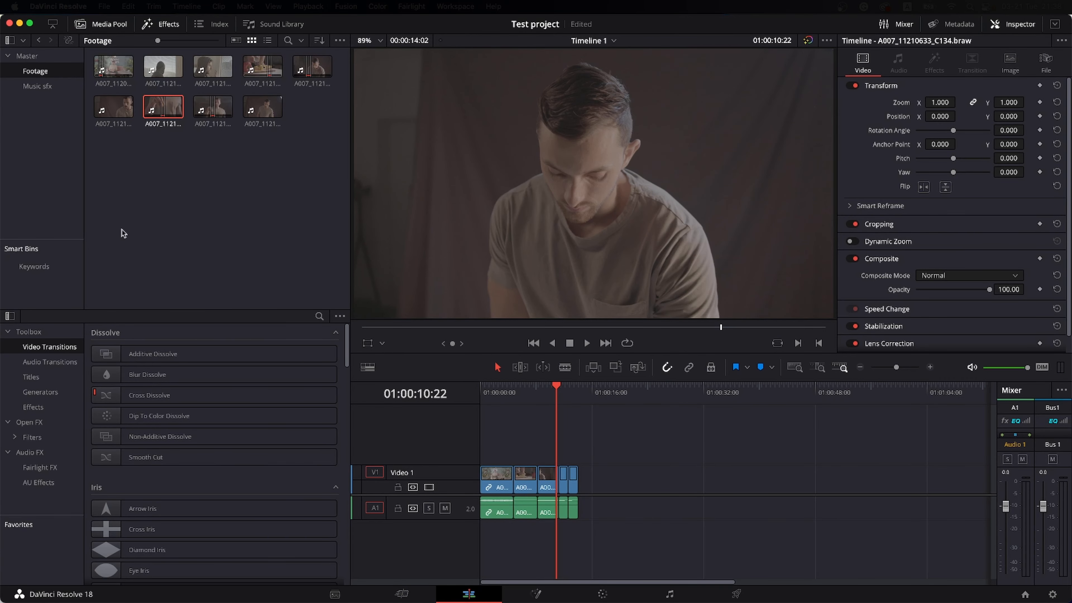
{"action": "left_click", "coordinate": [930, 367]}
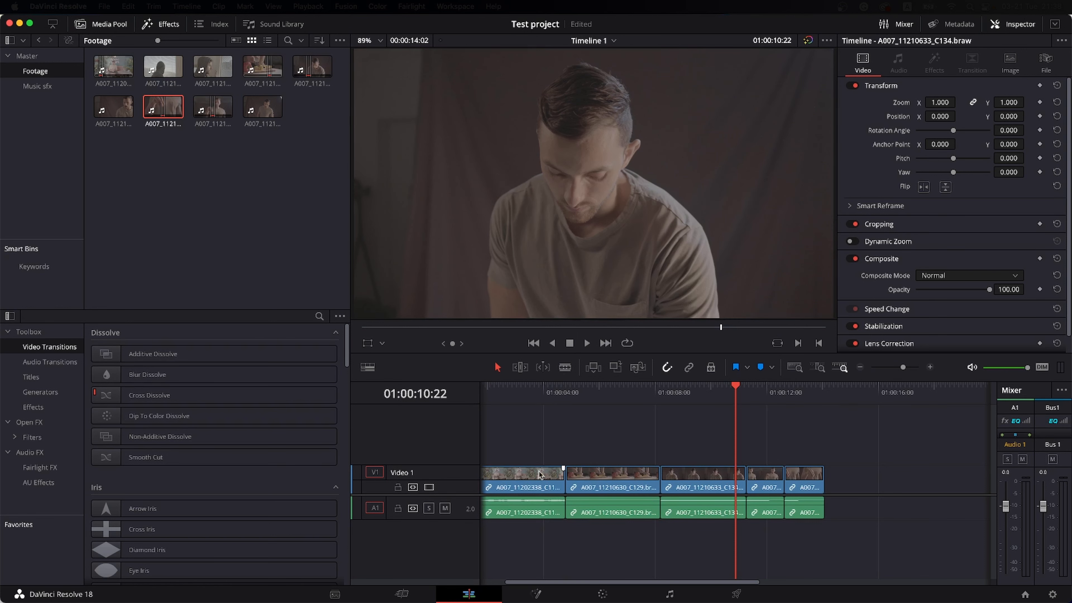
{"action": "scroll", "coordinate": [540, 475], "scroll_direction": "left", "scroll_amount": 2}
- Select the first timeline clip, park the playhead on it at 01:00:02:20 and review its file details and metadata
{"action": "left_click", "coordinate": [546, 476]}
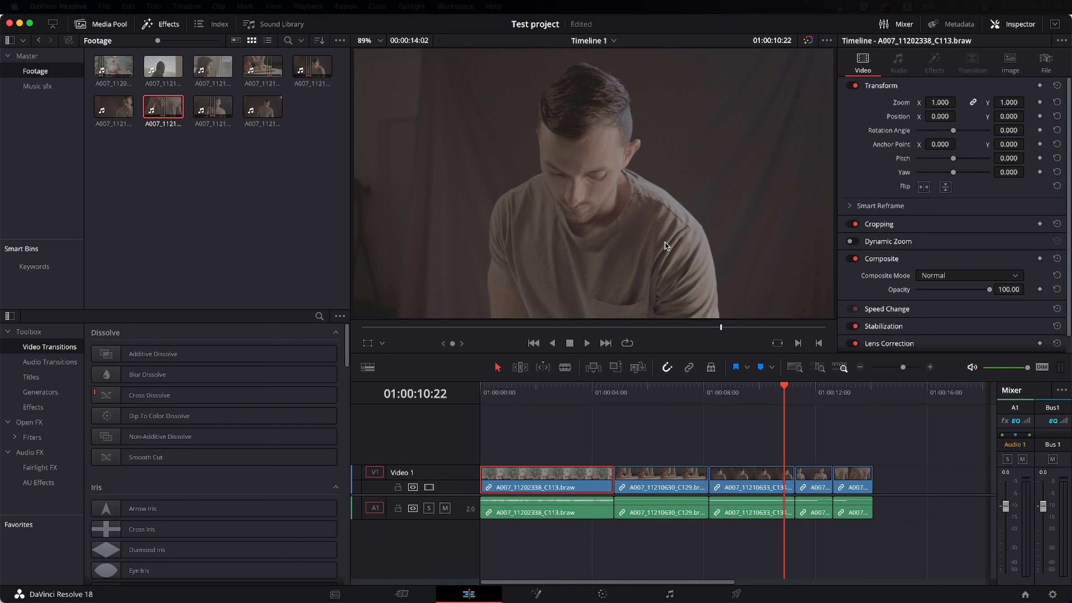
{"action": "mouse_move", "coordinate": [542, 393]}
{"action": "left_mouse_down"}
{"action": "mouse_move", "coordinate": [519, 392]}
{"action": "mouse_move", "coordinate": [558, 391]}
{"action": "left_mouse_up"}
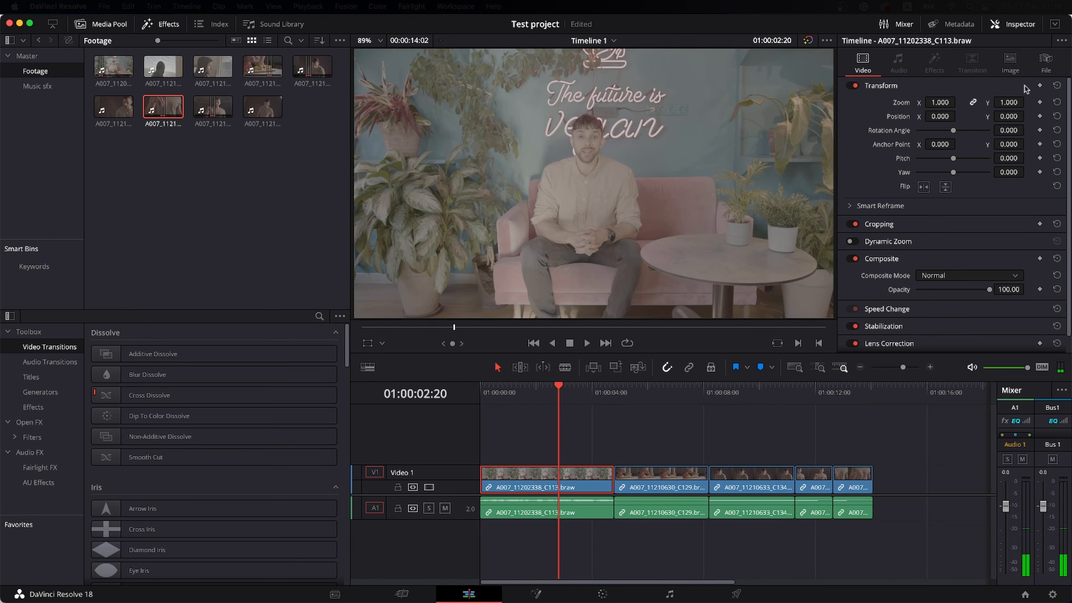
{"action": "left_click", "coordinate": [1042, 66]}
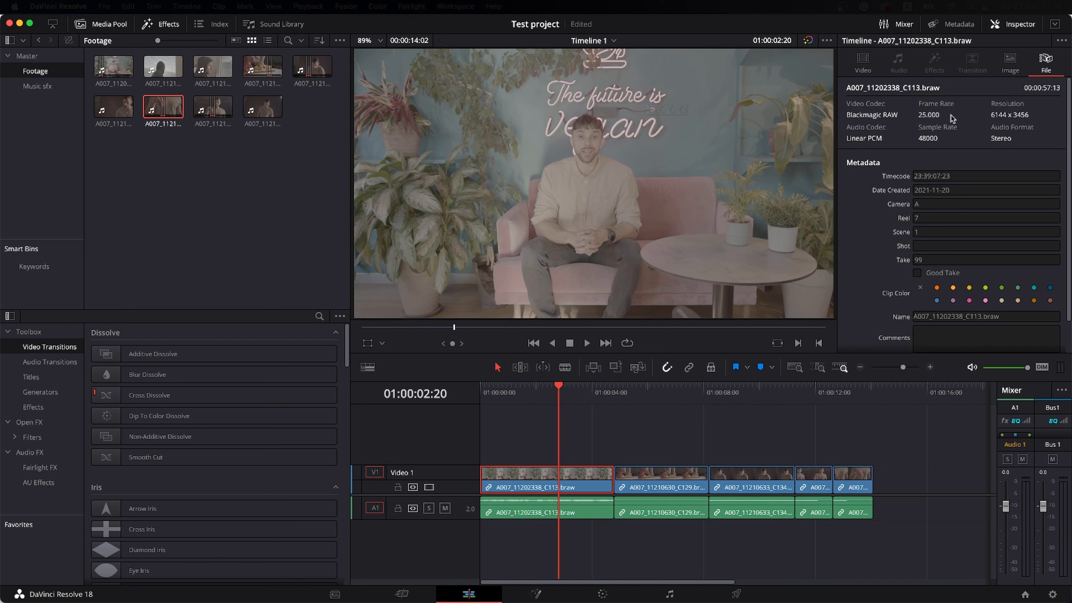
{"action": "scroll", "coordinate": [862, 112], "scroll_direction": "down", "scroll_amount": 1}
{"action": "scroll", "coordinate": [896, 152], "scroll_direction": "down", "scroll_amount": 2}
{"action": "scroll", "coordinate": [903, 167], "scroll_direction": "up", "scroll_amount": 2}
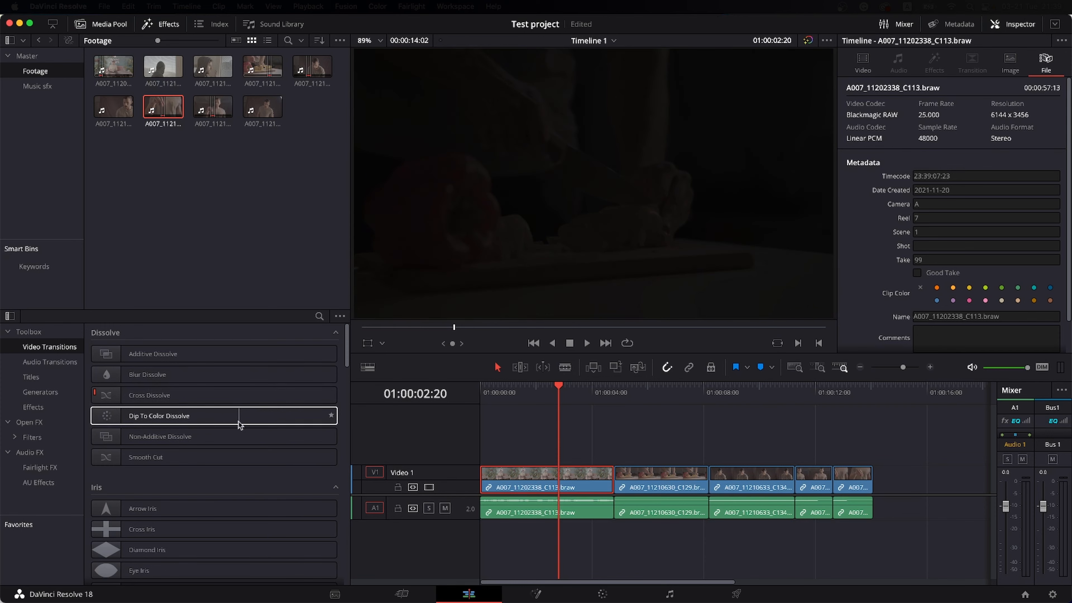
- Add a Cross Dissolve at the cut between the first and second clips and play through it
{"action": "scroll", "coordinate": [211, 418], "scroll_direction": "down", "scroll_amount": 2}
{"action": "mouse_move", "coordinate": [590, 401]}
{"action": "left_mouse_down"}
{"action": "mouse_move", "coordinate": [616, 401]}
{"action": "mouse_move", "coordinate": [599, 402]}
{"action": "left_mouse_up"}
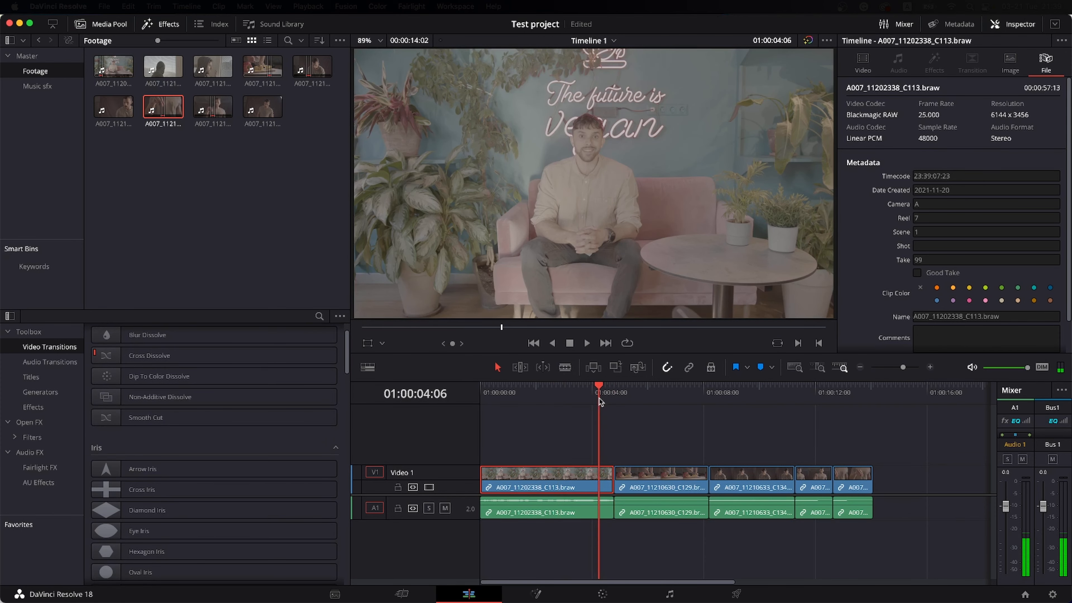
{"action": "scroll", "coordinate": [304, 435], "scroll_direction": "up", "scroll_amount": 1}
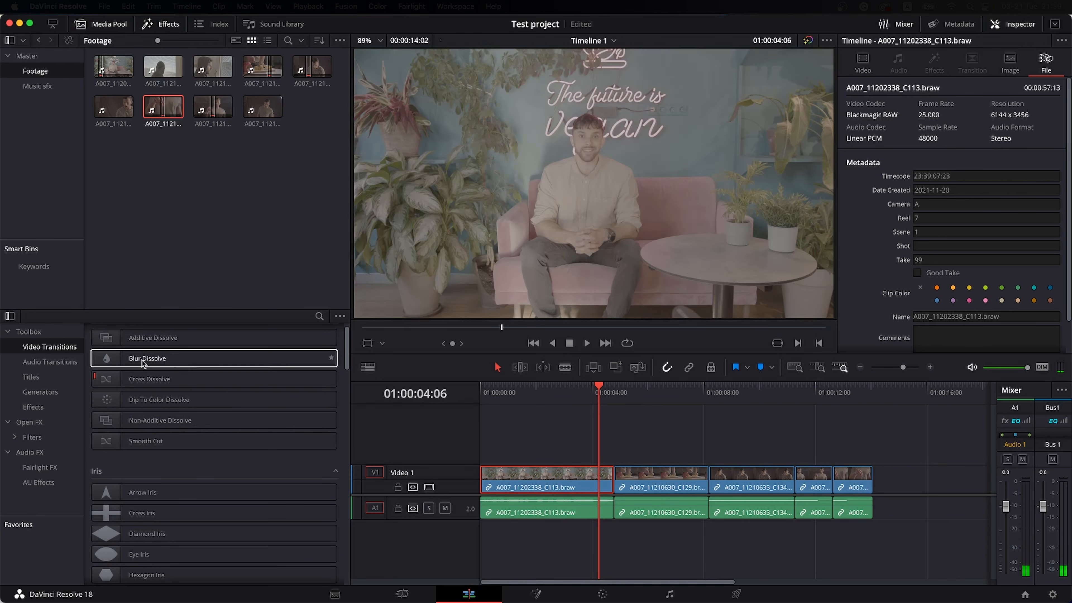
{"action": "left_click_drag", "start_coordinate": [146, 378], "coordinate": [605, 481]}
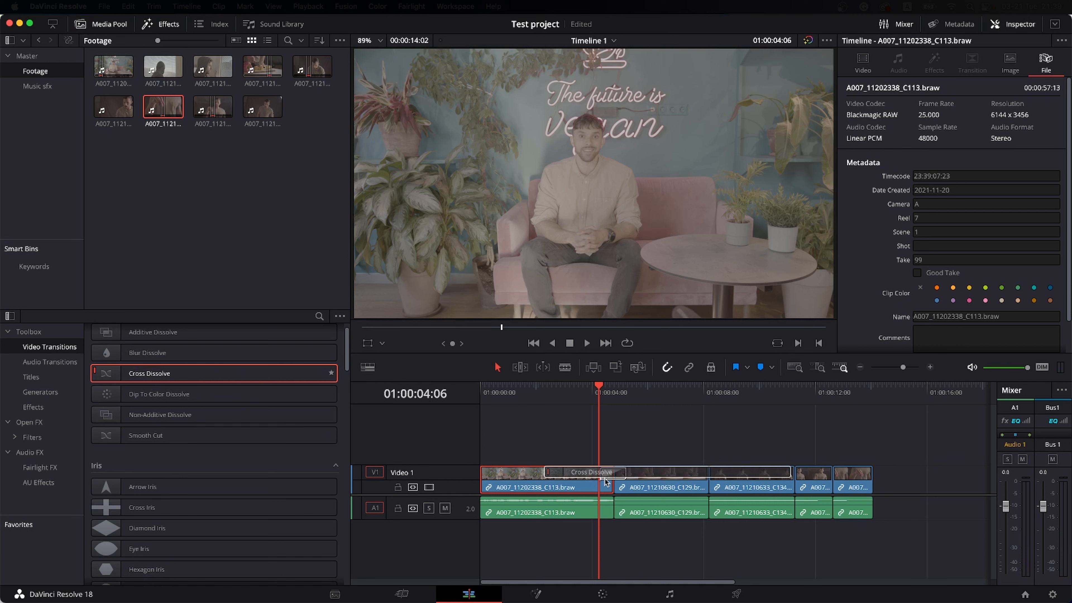
{"action": "key", "text": "space"}
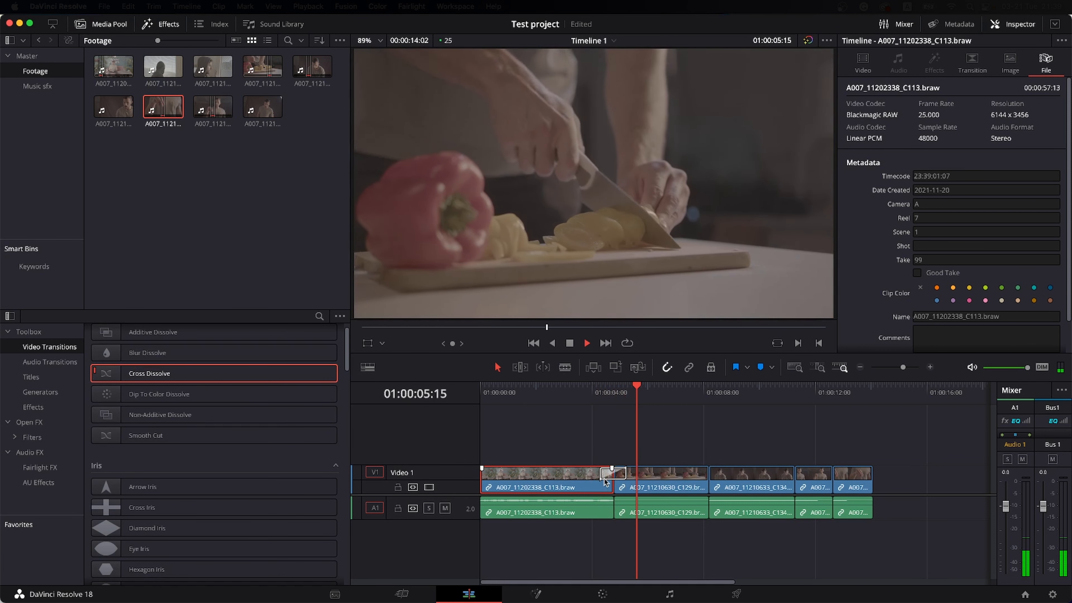
{"action": "key", "text": "space"}
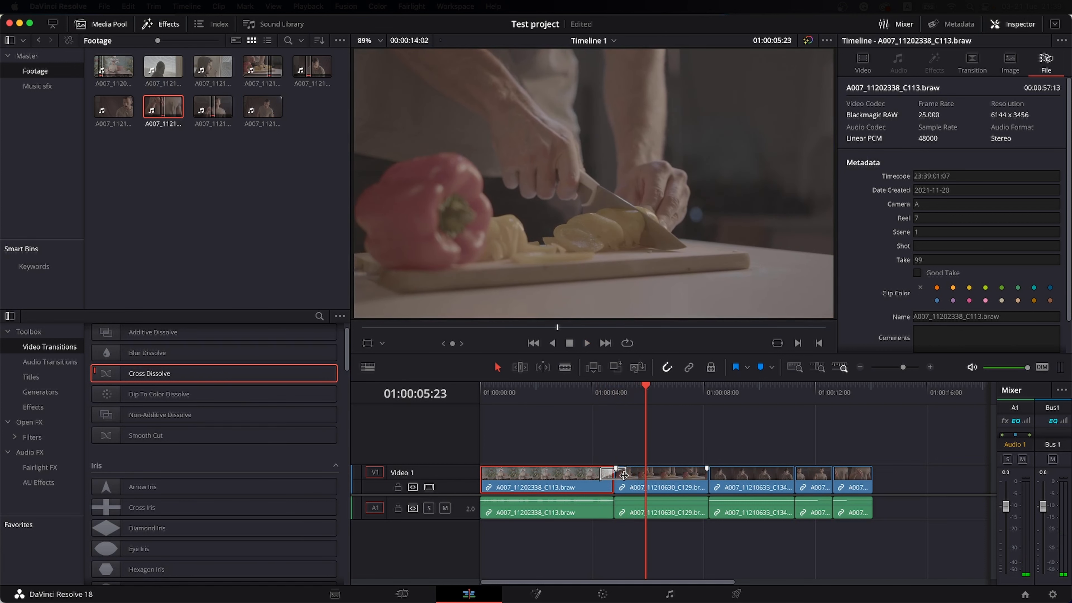
- Lengthen the Cross Dissolve to 2.3 seconds (57 frames) and preview the slower transition
{"action": "left_click_drag", "start_coordinate": [624, 475], "coordinate": [636, 474]}
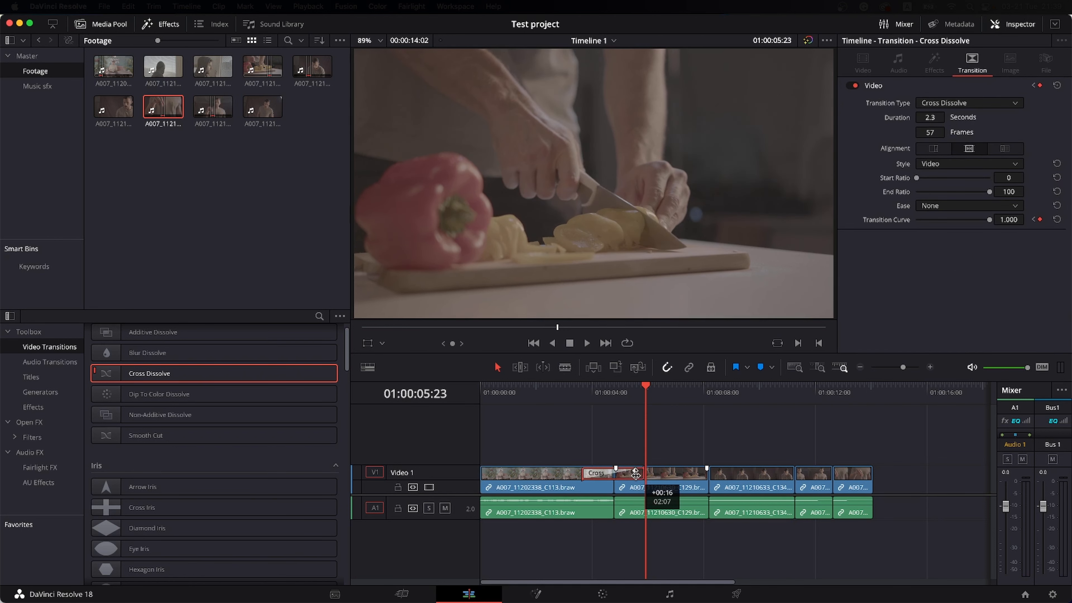
{"action": "left_click", "coordinate": [583, 392]}
{"action": "key", "text": "space"}
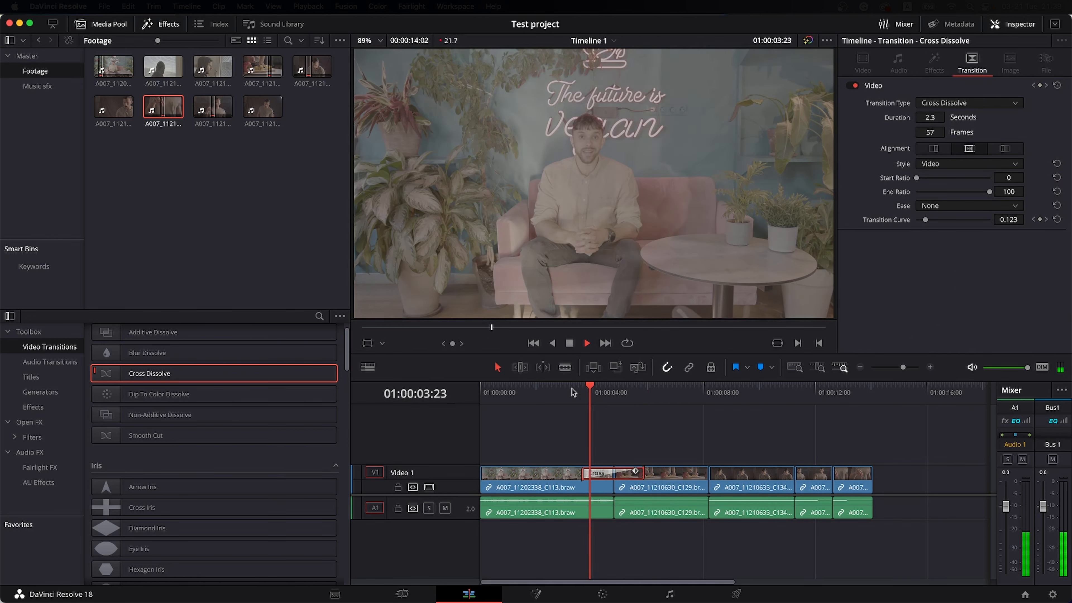
{"action": "key", "text": "space"}
- Shorten the Cross Dissolve to 0.5 seconds (13 frames) and play back the faster transition
{"action": "left_click_drag", "start_coordinate": [584, 473], "coordinate": [608, 472]}
{"action": "left_click", "coordinate": [598, 392]}
{"action": "key", "text": "space"}
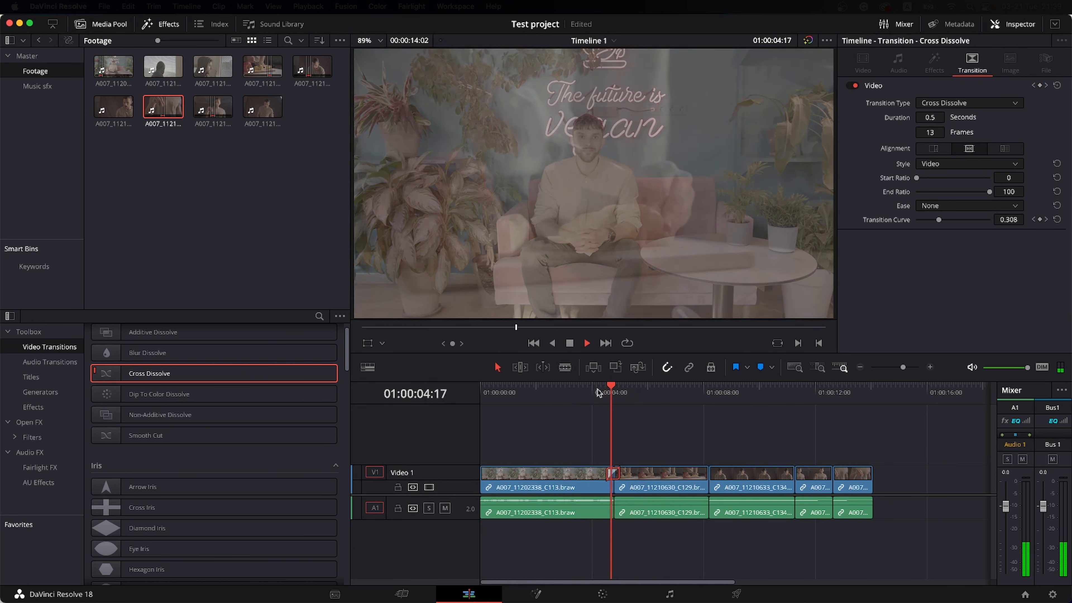
{"action": "key", "text": "space"}
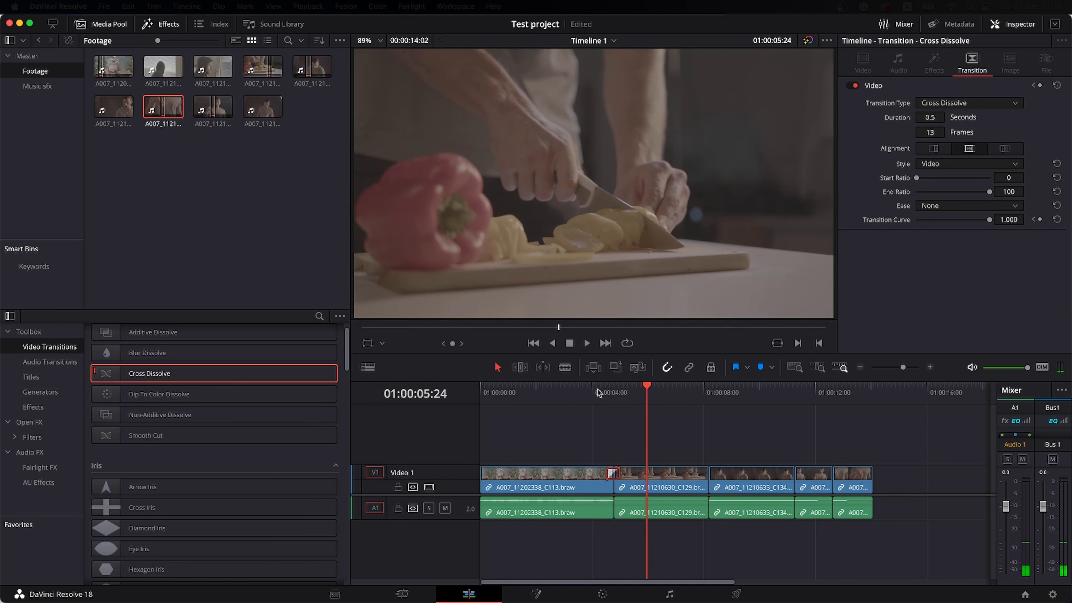
- Delete the audio of every clip after the first on track A1 and raise the first clip's audio volume to 6.18
{"action": "key", "text": "space"}
{"action": "key", "text": "space"}
{"action": "left_click_drag", "start_coordinate": [698, 397], "coordinate": [696, 396]}
{"action": "left_click_drag", "start_coordinate": [884, 509], "coordinate": [639, 514]}
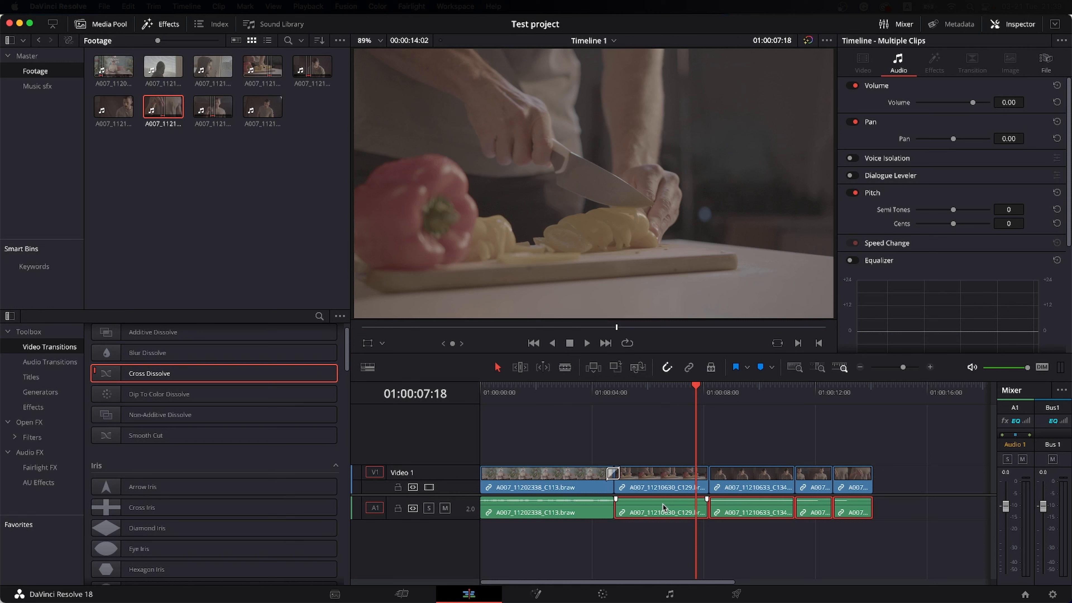
{"action": "key", "text": "Delete"}
{"action": "left_click", "coordinate": [545, 511]}
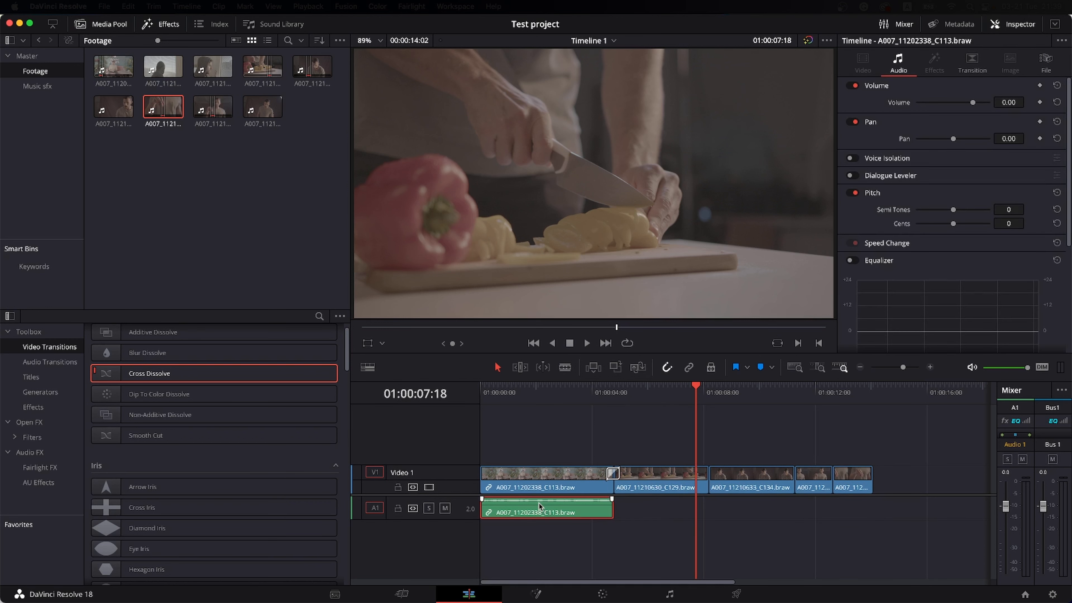
{"action": "left_click_drag", "start_coordinate": [978, 102], "coordinate": [976, 105]}
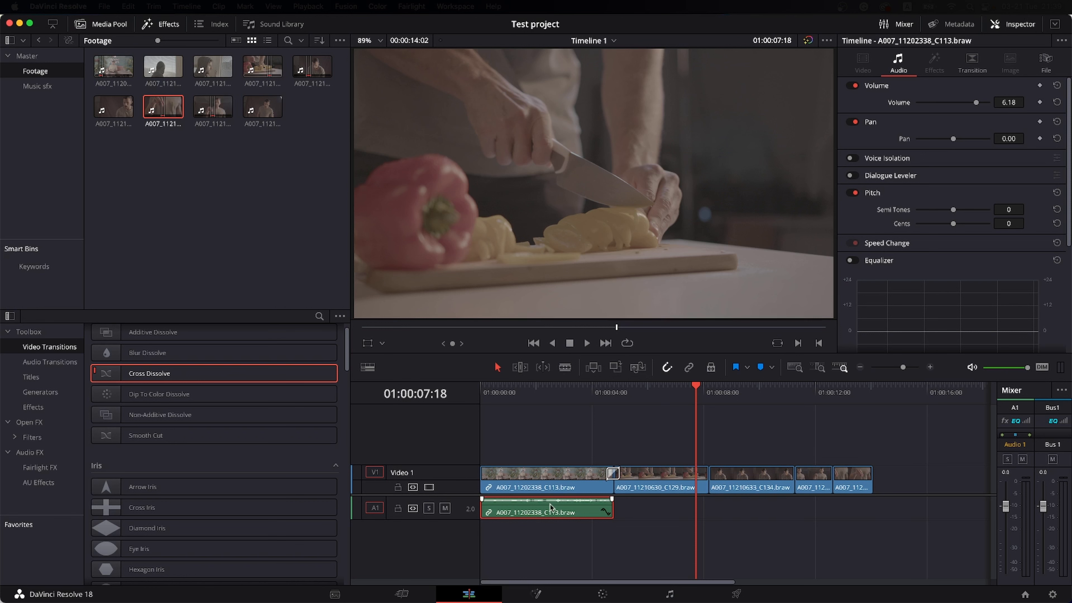
- Preview the music track in the Music sfx bin, mark an in point and place it at the timeline's start below the clip audio
{"action": "left_click", "coordinate": [25, 86]}
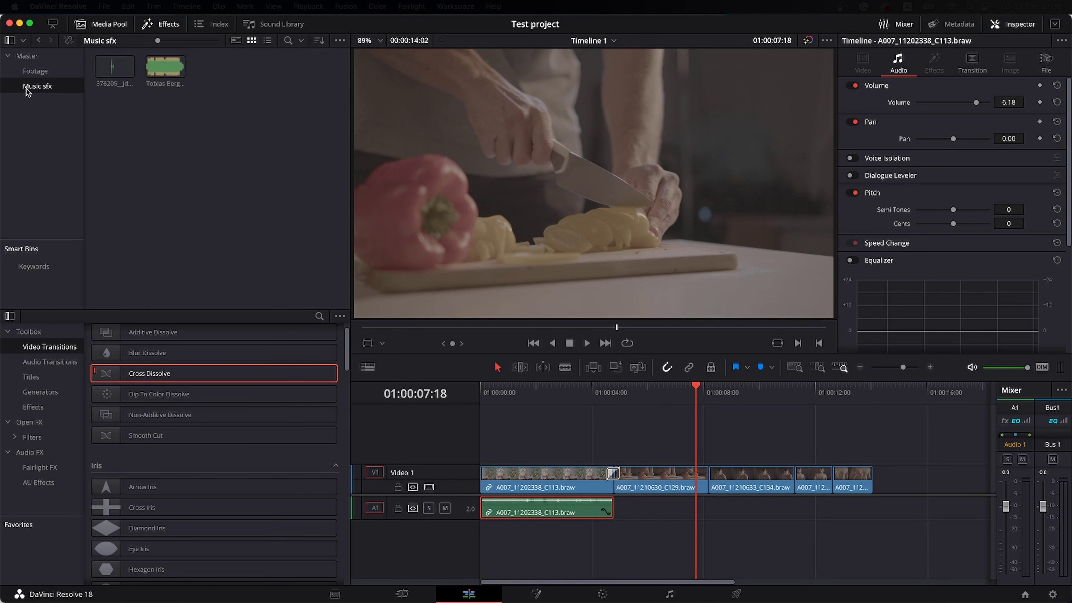
{"action": "double_click", "coordinate": [151, 72]}
{"action": "key", "text": "space"}
{"action": "key", "text": "space"}
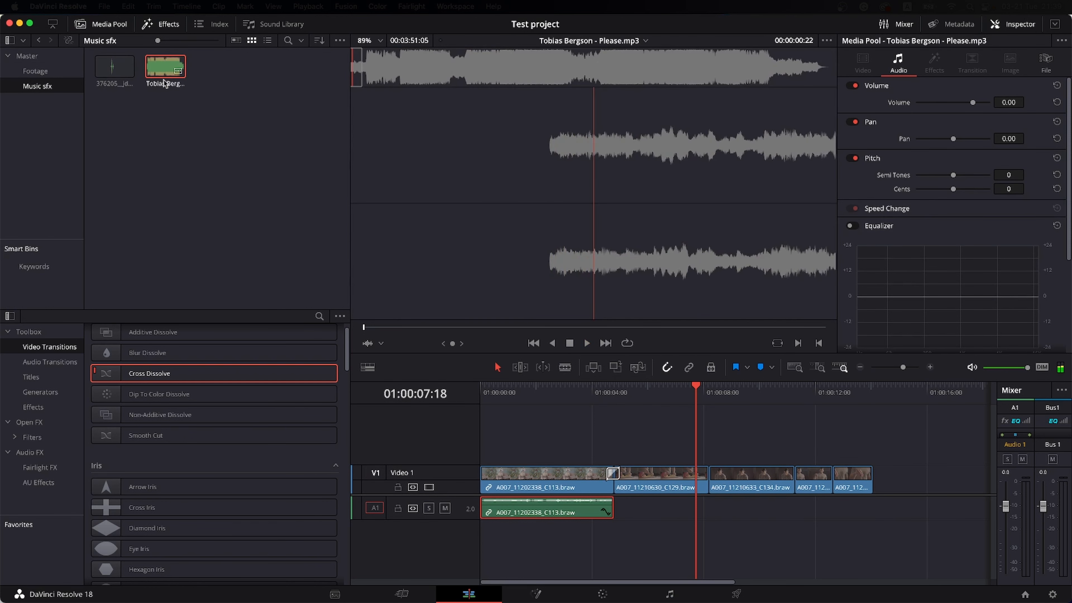
{"action": "left_click_drag", "start_coordinate": [410, 327], "coordinate": [492, 327]}
{"action": "key", "text": "i"}
{"action": "left_click_drag", "start_coordinate": [168, 68], "coordinate": [530, 526]}
- Lower the music track's volume to -6.72 and play back the mix near the timeline's start
{"action": "left_click", "coordinate": [493, 527]}
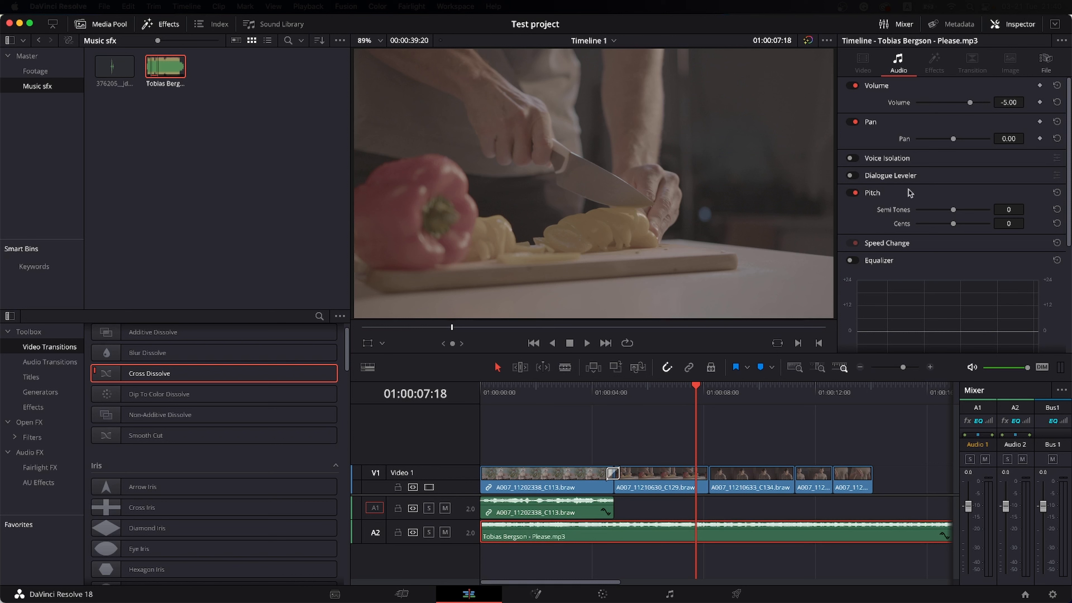
{"action": "left_click_drag", "start_coordinate": [968, 102], "coordinate": [968, 103]}
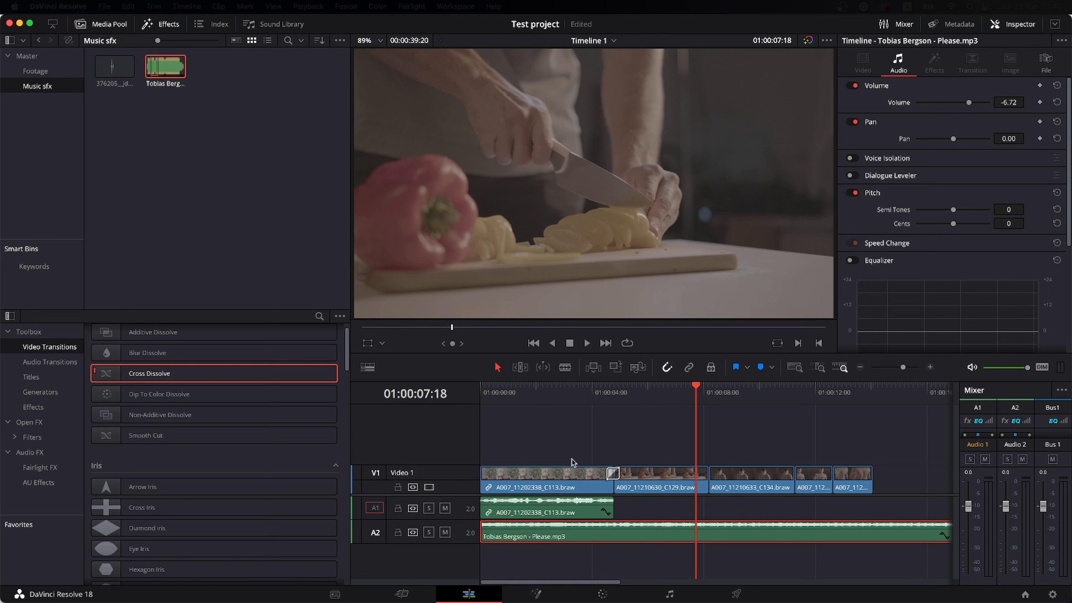
{"action": "left_click", "coordinate": [589, 394]}
{"action": "key", "text": "space"}
{"action": "left_click", "coordinate": [527, 393]}
{"action": "mouse_move", "coordinate": [528, 391]}
{"action": "left_mouse_down"}
{"action": "mouse_move", "coordinate": [479, 399]}
{"action": "mouse_move", "coordinate": [536, 396]}
{"action": "left_mouse_up"}
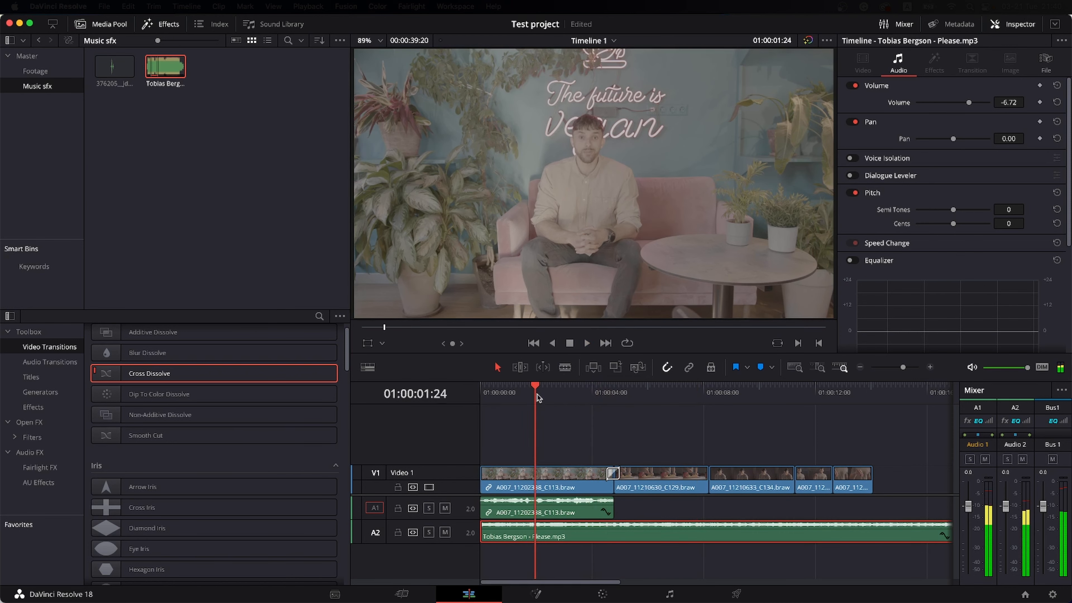
- Enable Dynamic Zoom on the first video clip, A007_11202338_C113, and play through it
{"action": "left_click", "coordinate": [542, 491]}
{"action": "scroll", "coordinate": [916, 269], "scroll_direction": "down", "scroll_amount": 1}
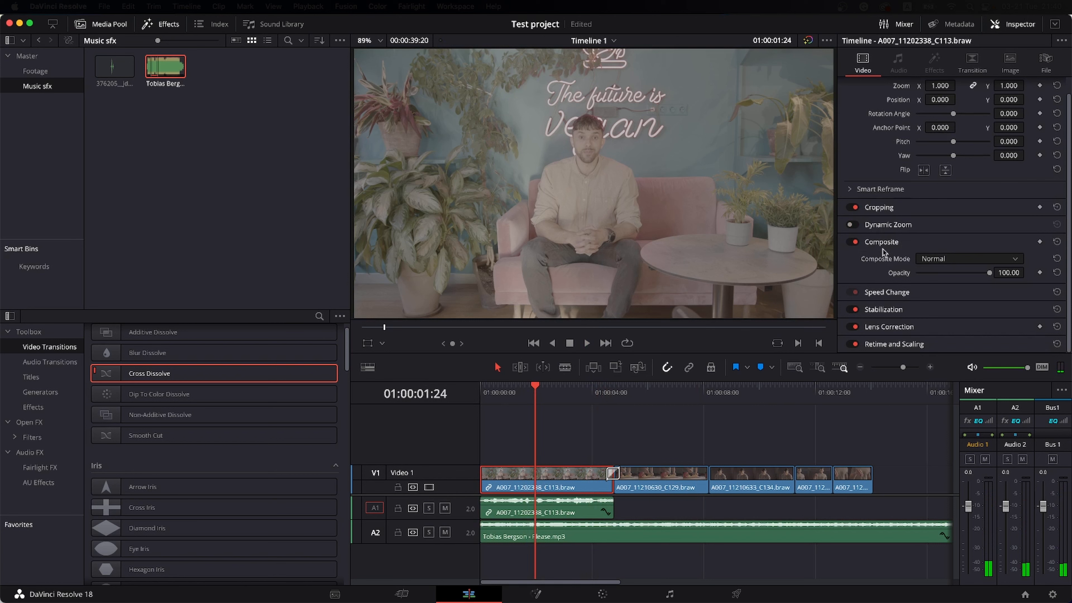
{"action": "left_click", "coordinate": [850, 225]}
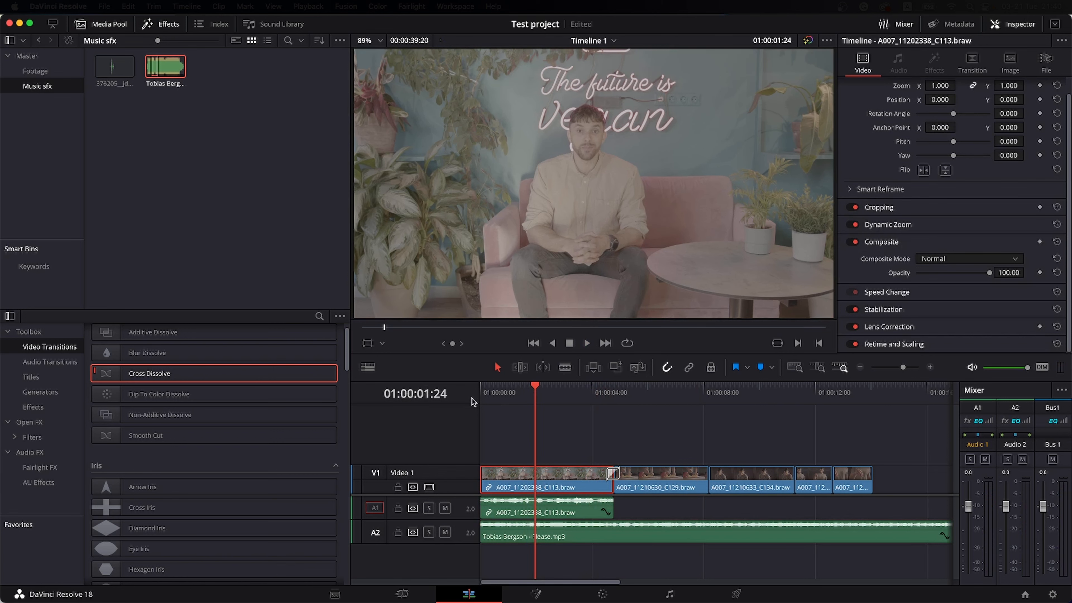
{"action": "left_click", "coordinate": [486, 397]}
{"action": "key", "text": "space"}
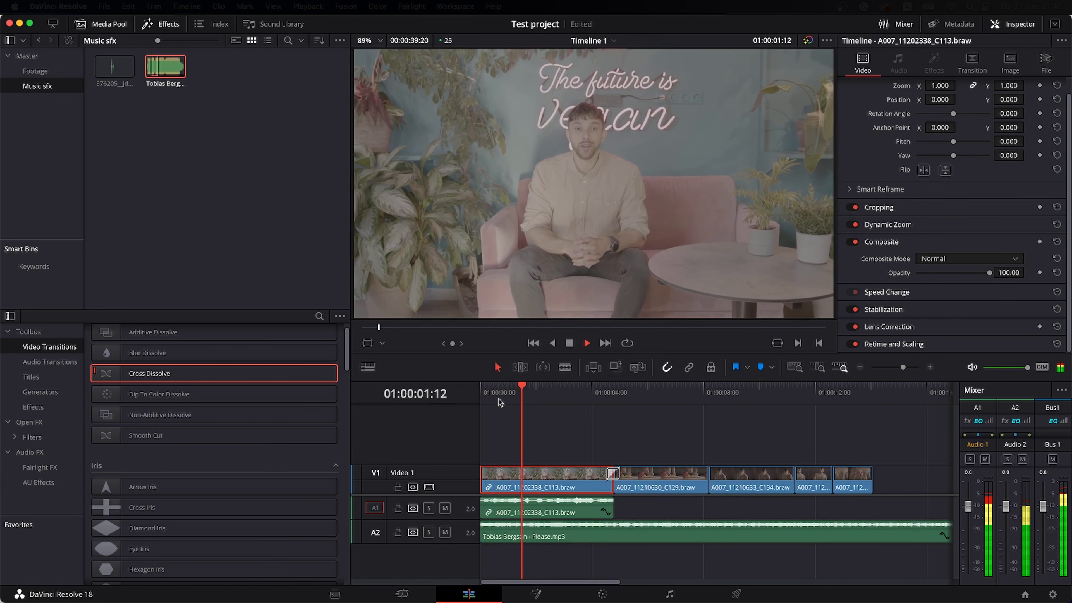
{"action": "key", "text": "space"}
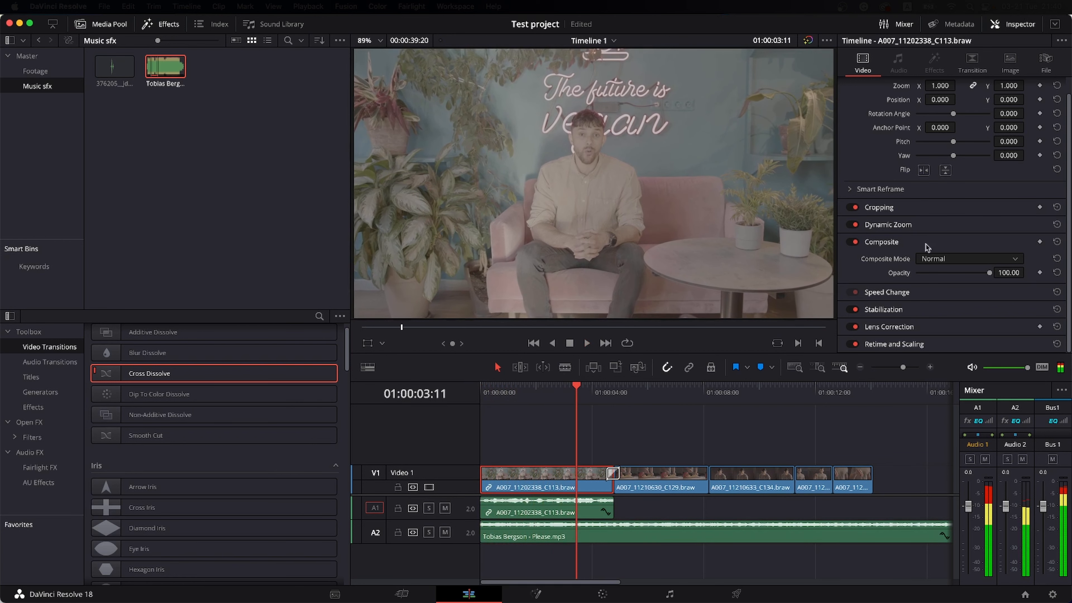
- Set the first clip's Dynamic Zoom Ease to Ease In and Out and preview it into the second clip
{"action": "left_click", "coordinate": [902, 225]}
{"action": "left_click", "coordinate": [946, 241]}
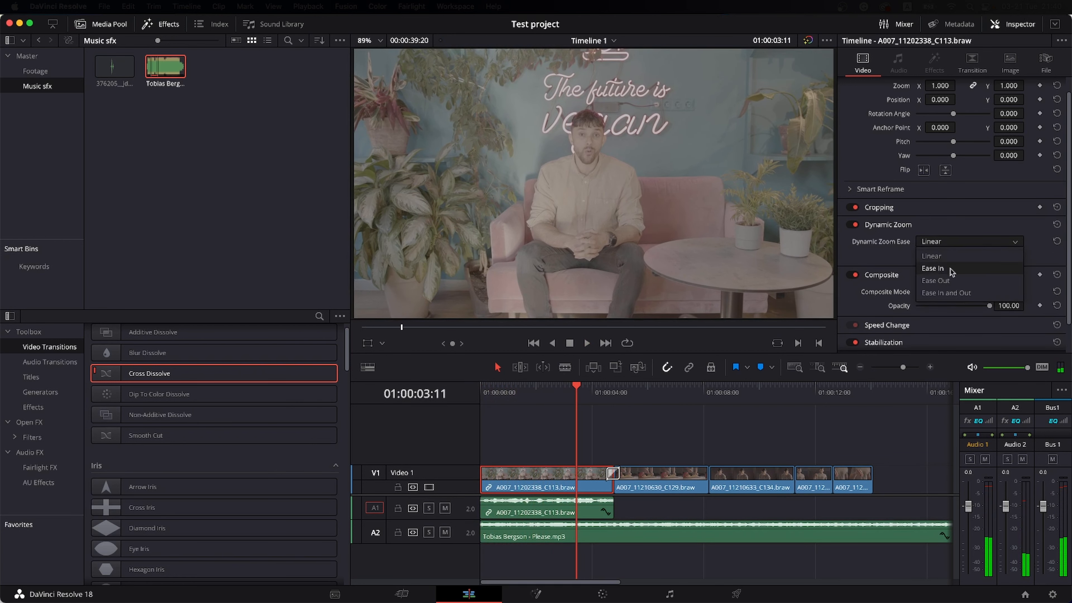
{"action": "left_click", "coordinate": [947, 293]}
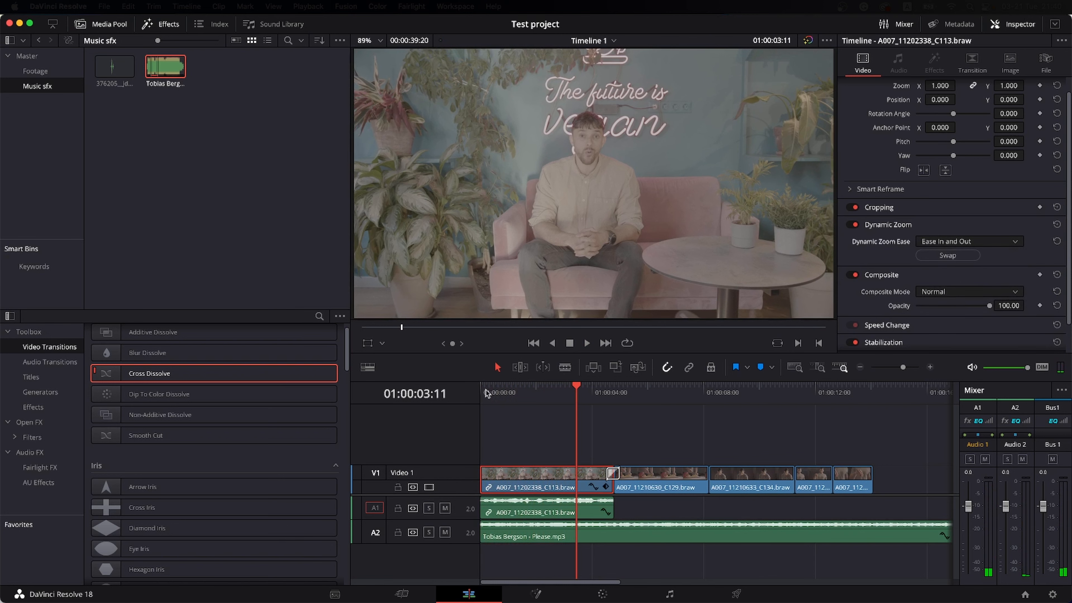
{"action": "left_click", "coordinate": [486, 392]}
{"action": "key", "text": "space"}
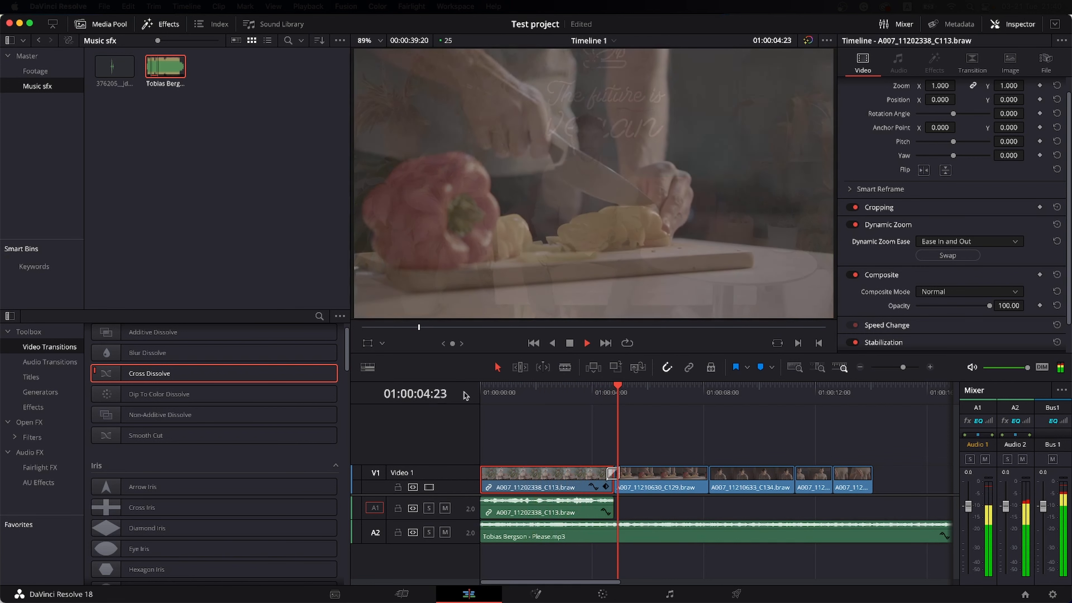
{"action": "key", "text": "space"}
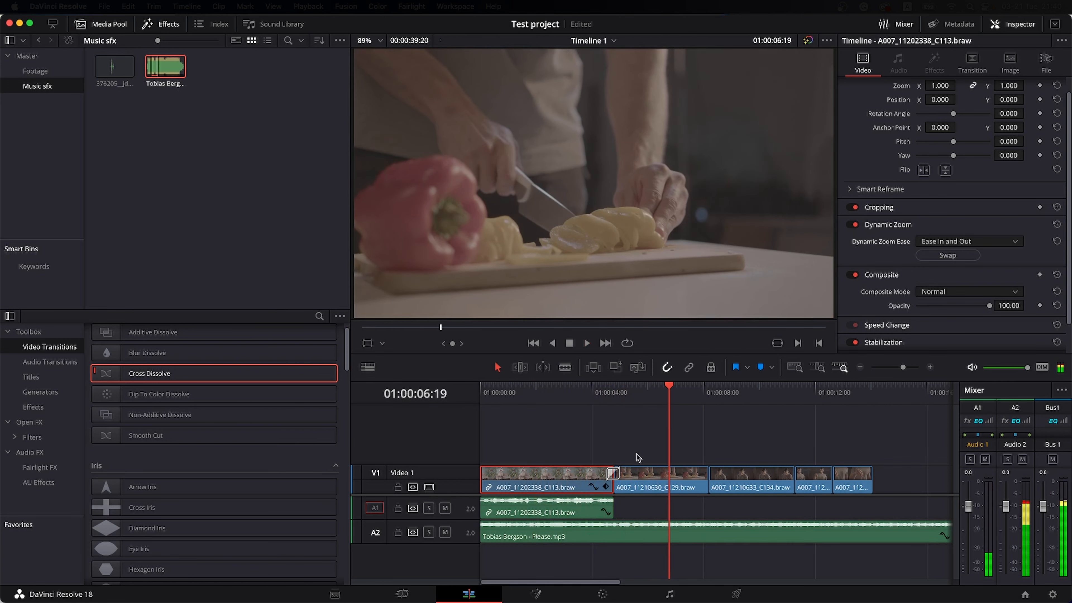
{"action": "key", "text": "space"}
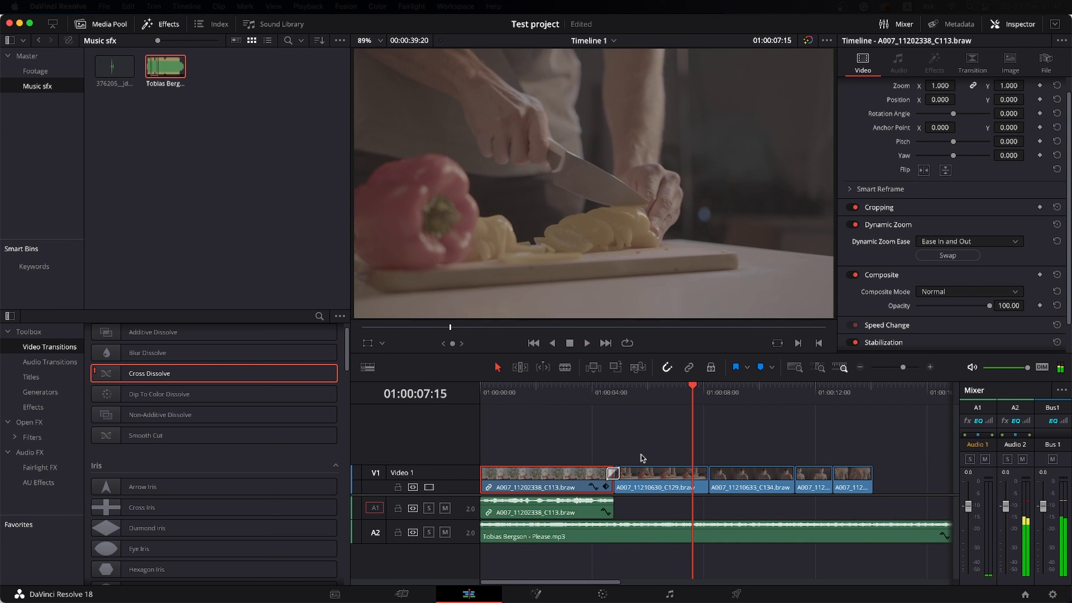
- Trim the ends of the second and third video clips (C129 and C134), keeping the two clips butted together
{"action": "left_click", "coordinate": [930, 368]}
{"action": "left_click", "coordinate": [545, 389]}
{"action": "key", "text": "space"}
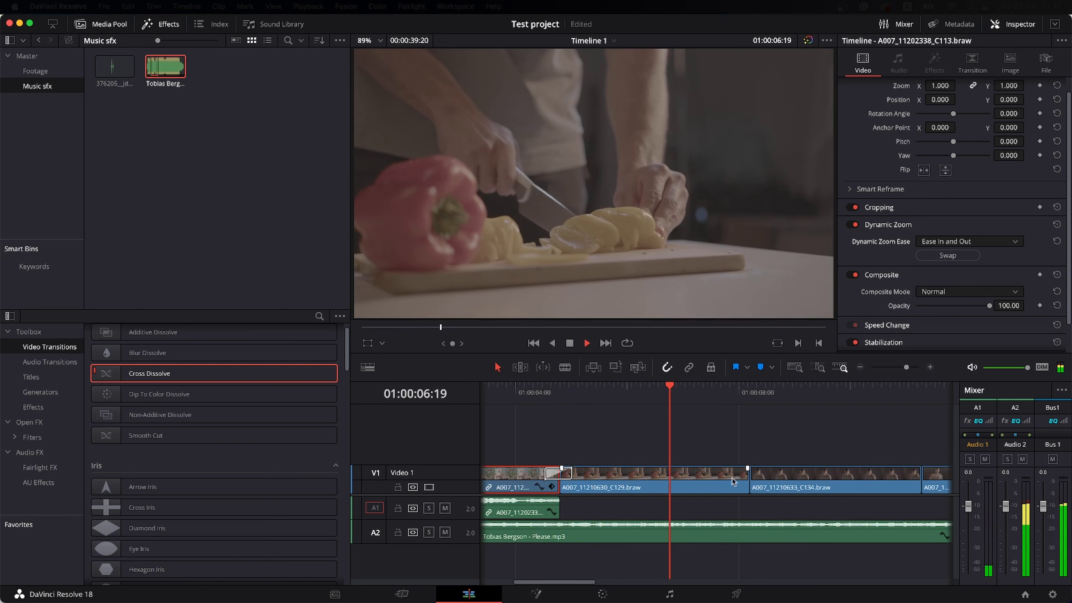
{"action": "left_click_drag", "start_coordinate": [782, 486], "coordinate": [819, 485]}
{"action": "scroll", "coordinate": [741, 483], "scroll_direction": "right", "scroll_amount": 5}
{"action": "key", "text": "space"}
{"action": "left_click_drag", "start_coordinate": [683, 480], "coordinate": [654, 480]}
- Move the C139 clip up to Video 2 directly after C134 and place C140 on Video 1 where C139 ends
{"action": "left_click_drag", "start_coordinate": [833, 486], "coordinate": [689, 457]}
{"action": "key", "text": "space"}
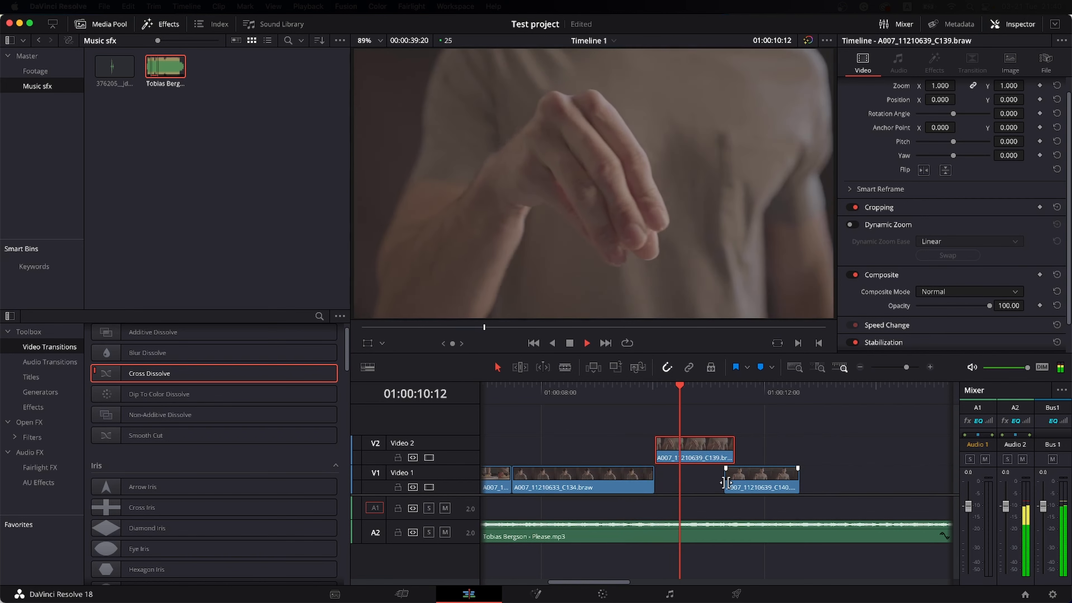
{"action": "left_click", "coordinate": [781, 479]}
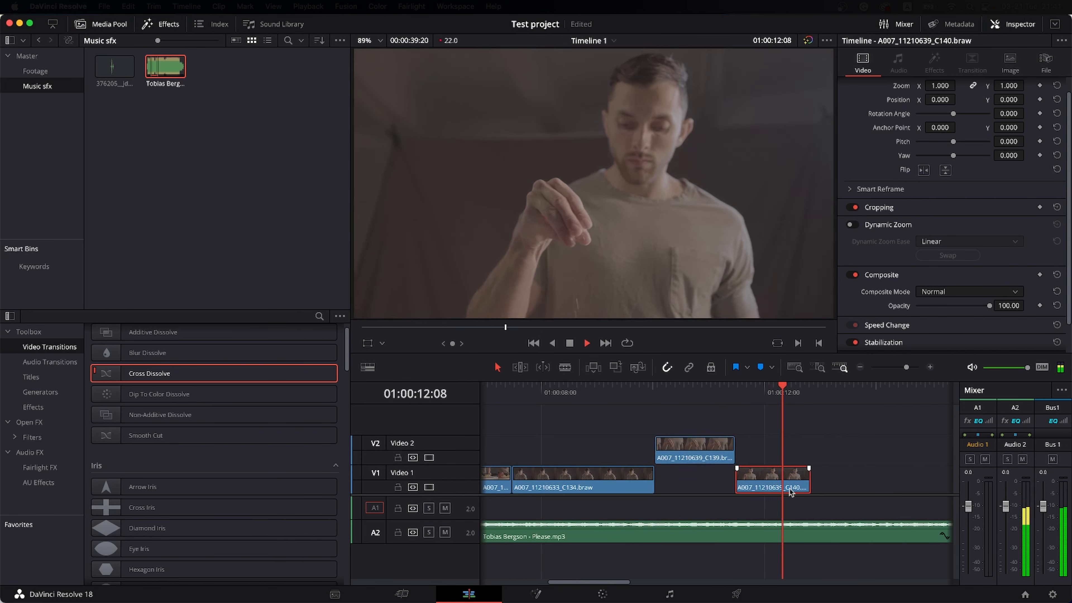
- Cut the music track where the last video clip ends, delete the remainder and play back the edit
{"action": "left_click", "coordinate": [859, 367]}
{"action": "left_click", "coordinate": [859, 367]}
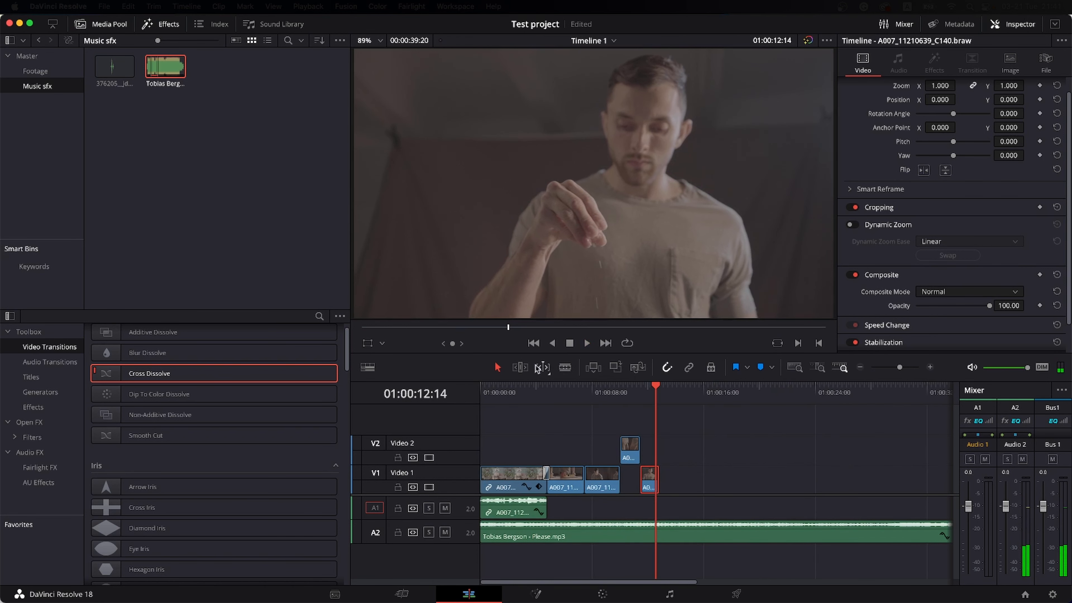
{"action": "left_click", "coordinate": [566, 368]}
{"action": "left_click", "coordinate": [656, 533]}
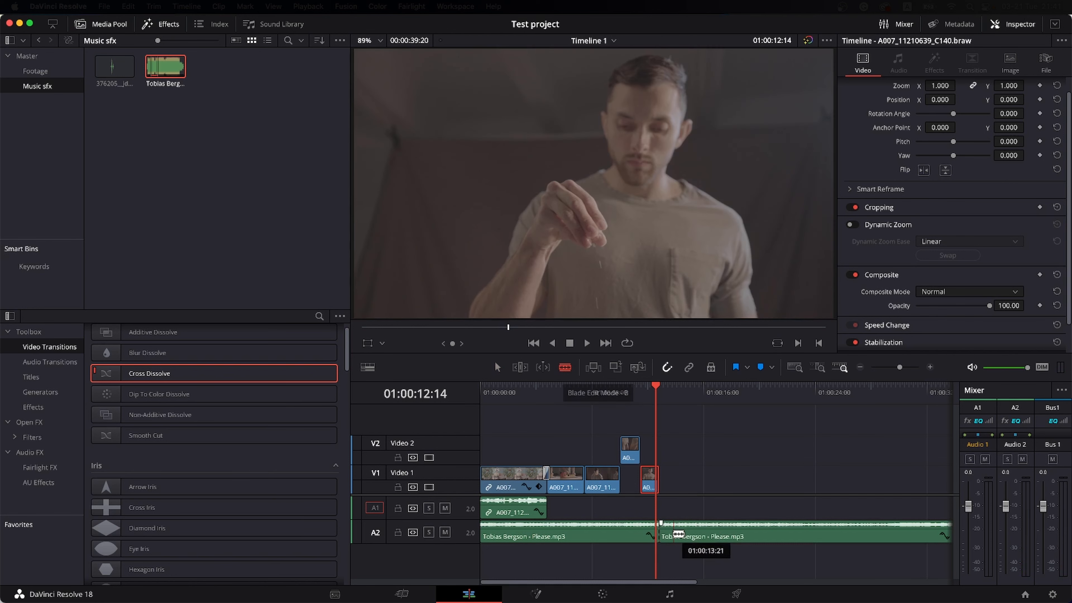
{"action": "left_click", "coordinate": [497, 367]}
{"action": "left_click", "coordinate": [675, 534]}
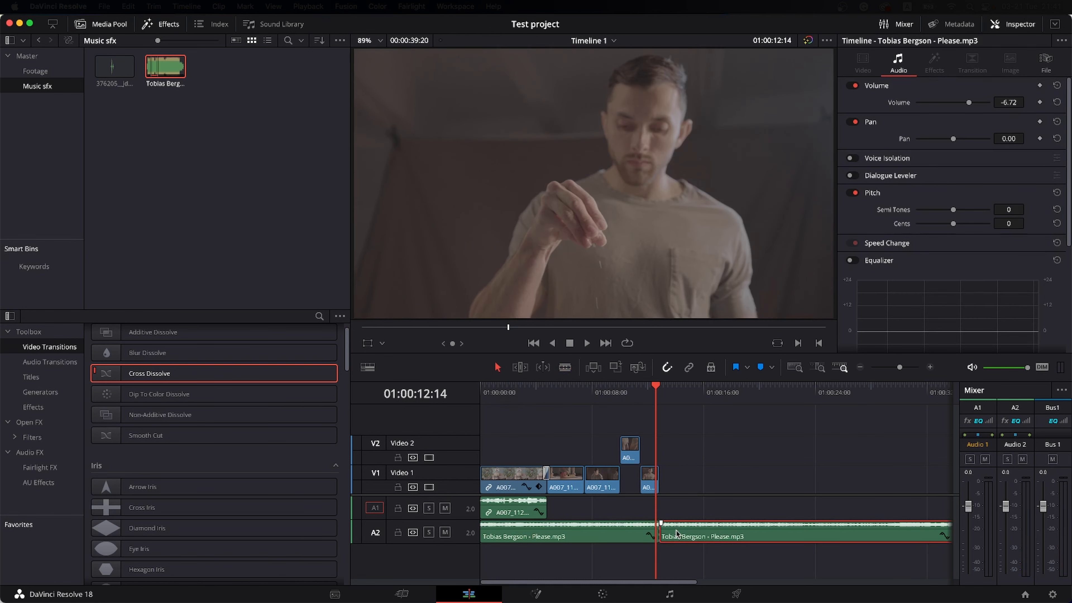
{"action": "key", "text": "Delete"}
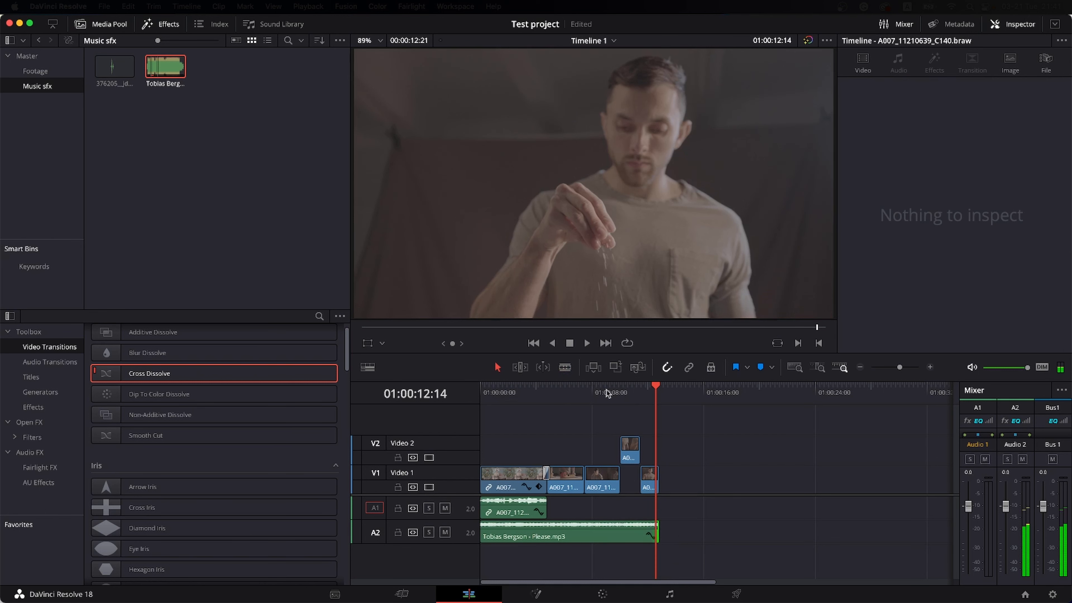
{"action": "left_click", "coordinate": [510, 395]}
{"action": "left_click_drag", "start_coordinate": [510, 398], "coordinate": [541, 407]}
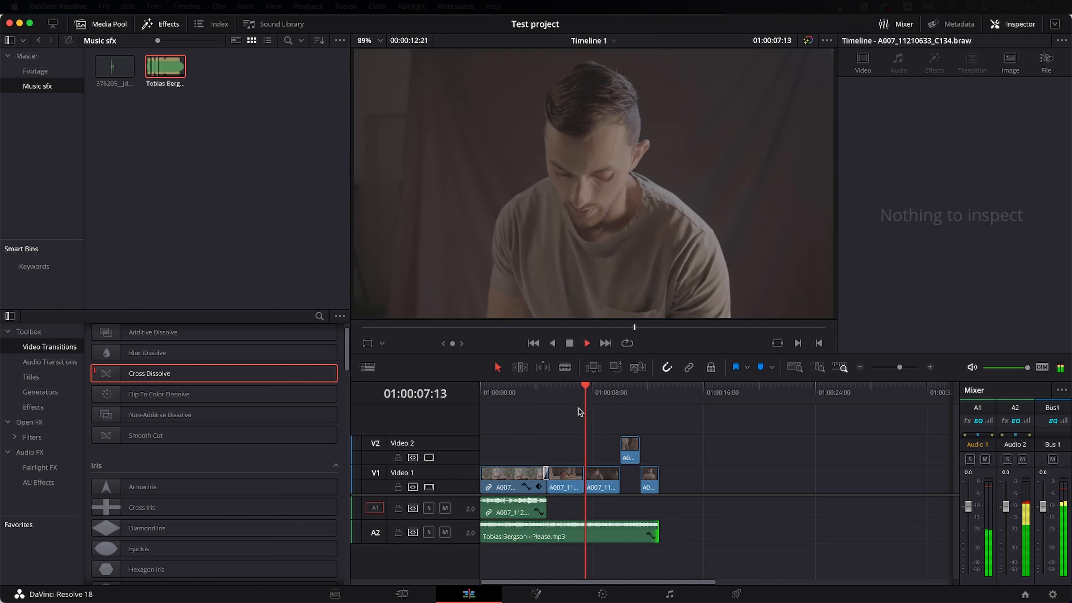
- Drop the C139 clip into the gap on Video 1, play through it and return it to Video 2
{"action": "left_click", "coordinate": [929, 367]}
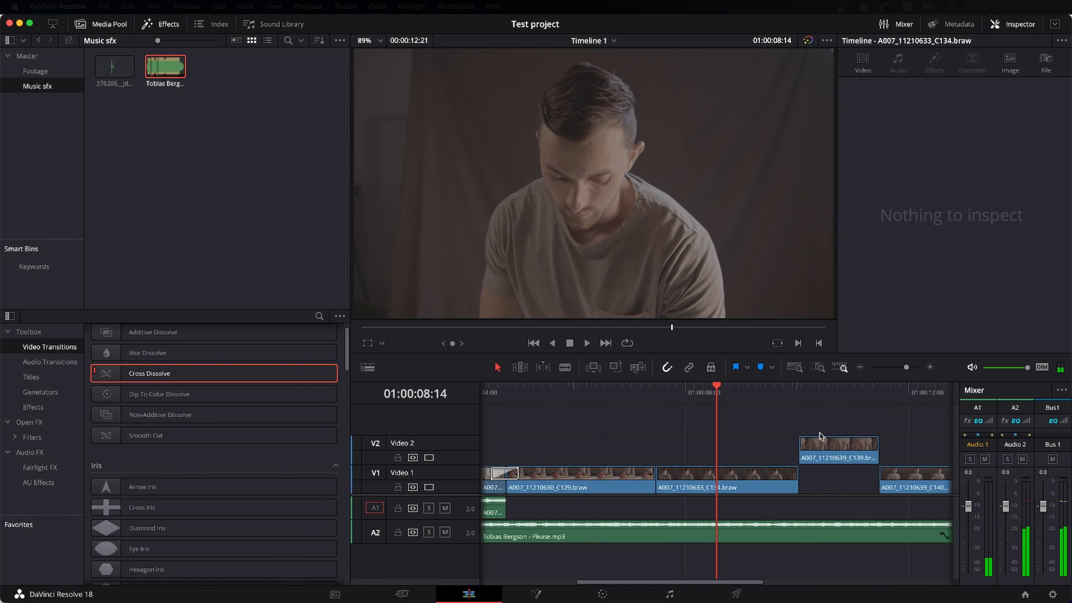
{"action": "left_click", "coordinate": [930, 368]}
{"action": "left_click_drag", "start_coordinate": [720, 455], "coordinate": [710, 465]}
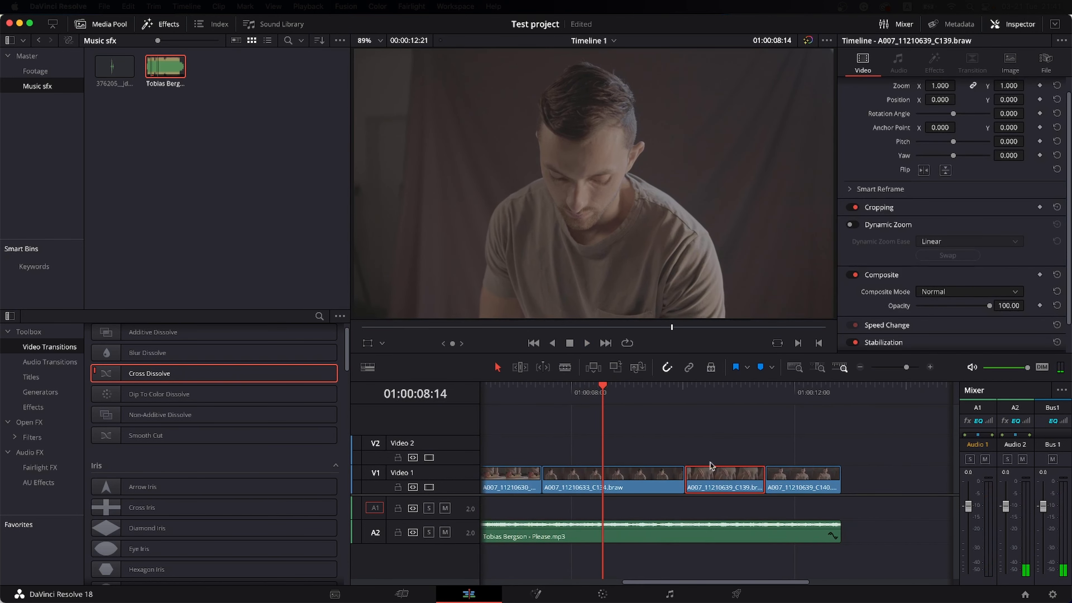
{"action": "key", "text": "space"}
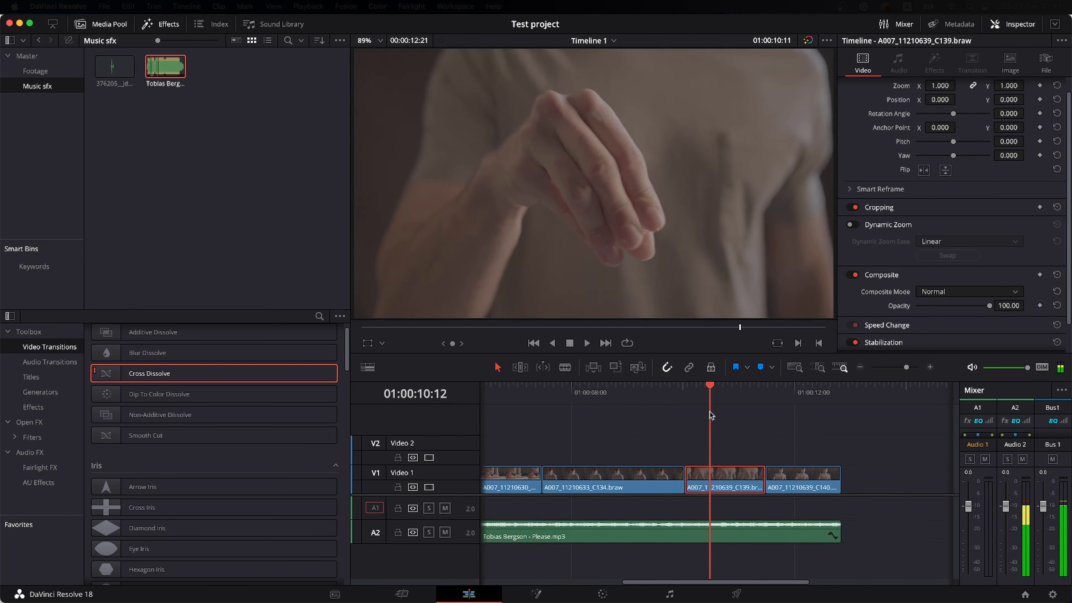
{"action": "left_click_drag", "start_coordinate": [738, 484], "coordinate": [738, 456]}
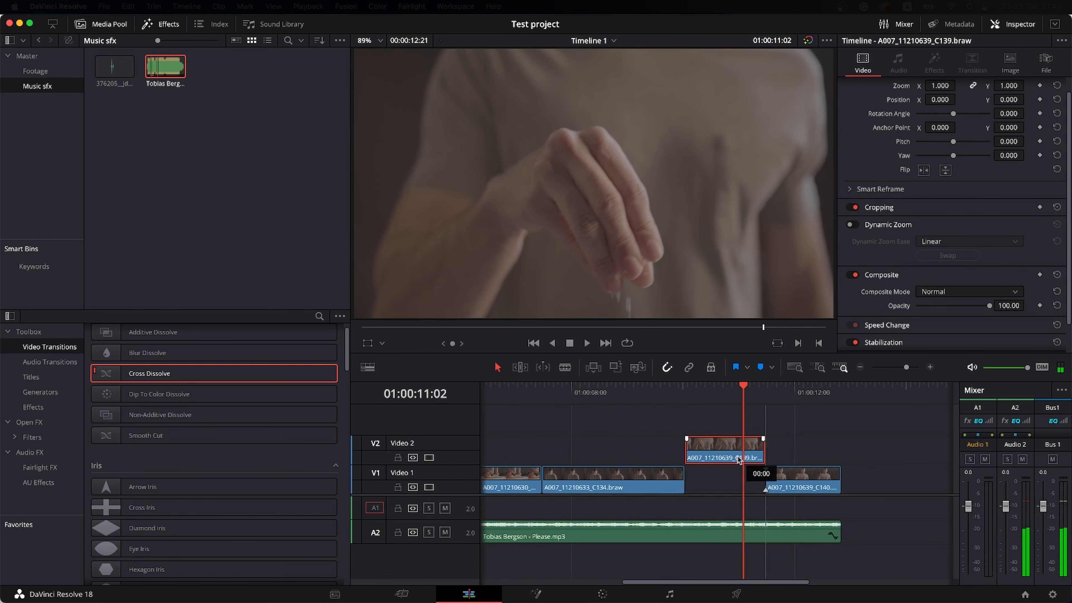
- Show the Retime Controls and the Retime Curve on the C139 clip on Video 2
{"action": "right_click", "coordinate": [721, 453]}
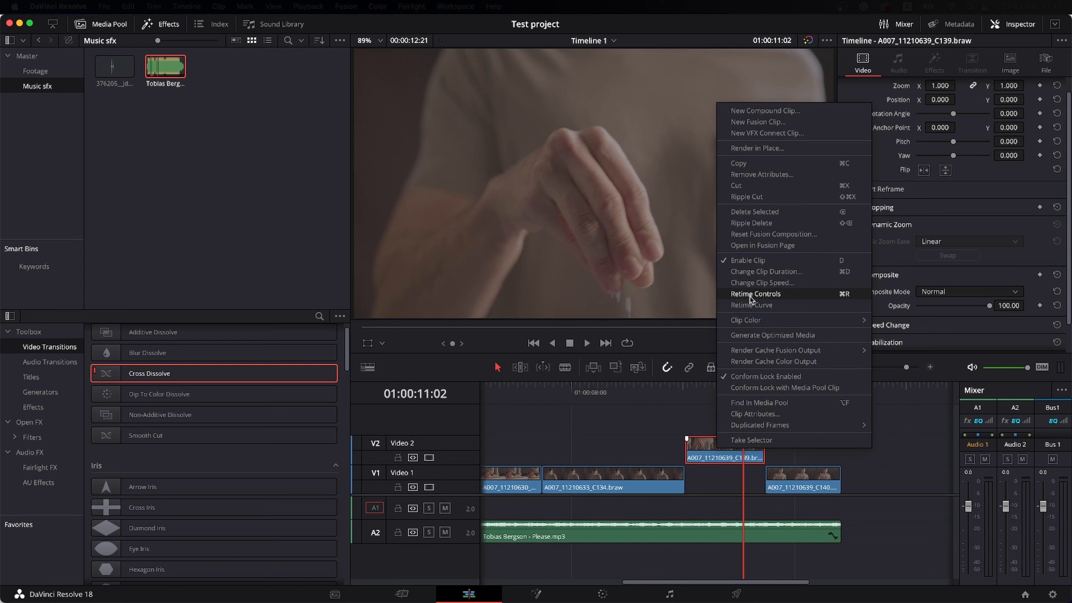
{"action": "left_click", "coordinate": [750, 295]}
{"action": "left_click", "coordinate": [718, 454]}
{"action": "left_click", "coordinate": [751, 308]}
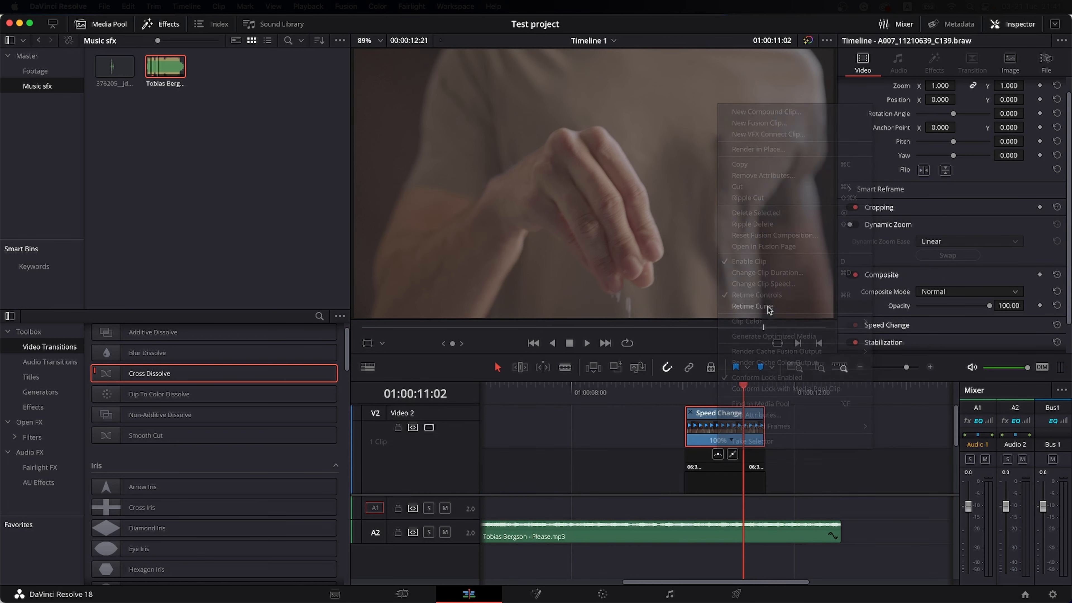
- Extend the end of the C139 clip and add speed points at 01:00:10:14 and 01:00:12:02
{"action": "scroll", "coordinate": [779, 446], "scroll_direction": "up", "scroll_amount": 2}
{"action": "left_click_drag", "start_coordinate": [757, 428], "coordinate": [870, 428]}
{"action": "left_click_drag", "start_coordinate": [698, 397], "coordinate": [713, 397]}
{"action": "scroll", "coordinate": [860, 457], "scroll_direction": "right", "scroll_amount": 1}
{"action": "left_click", "coordinate": [853, 455]}
{"action": "scroll", "coordinate": [777, 421], "scroll_direction": "right", "scroll_amount": 1}
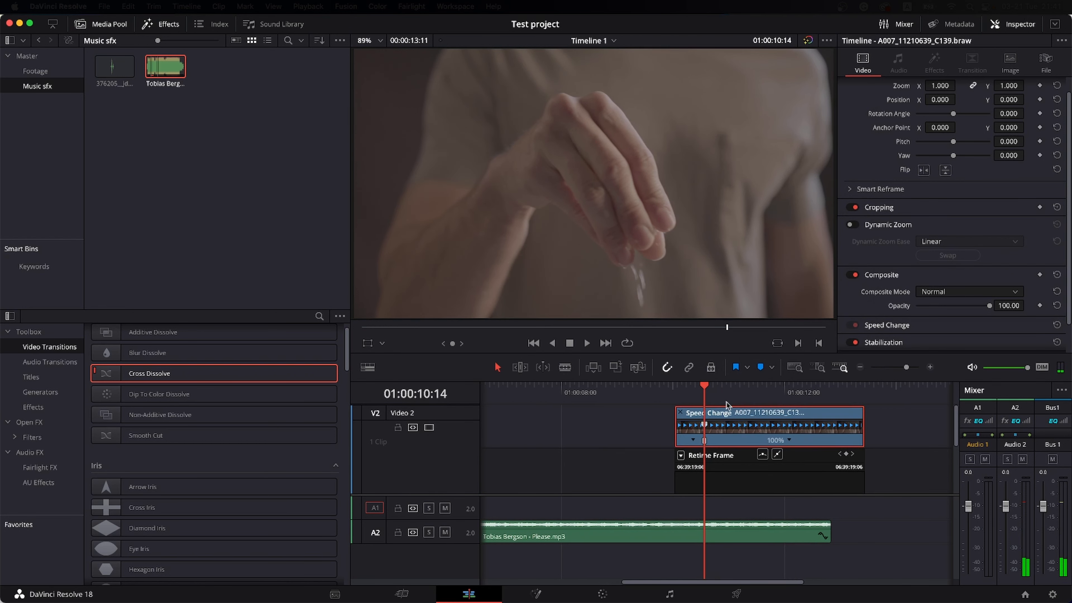
{"action": "left_click_drag", "start_coordinate": [716, 399], "coordinate": [789, 407]}
{"action": "left_click", "coordinate": [846, 454]}
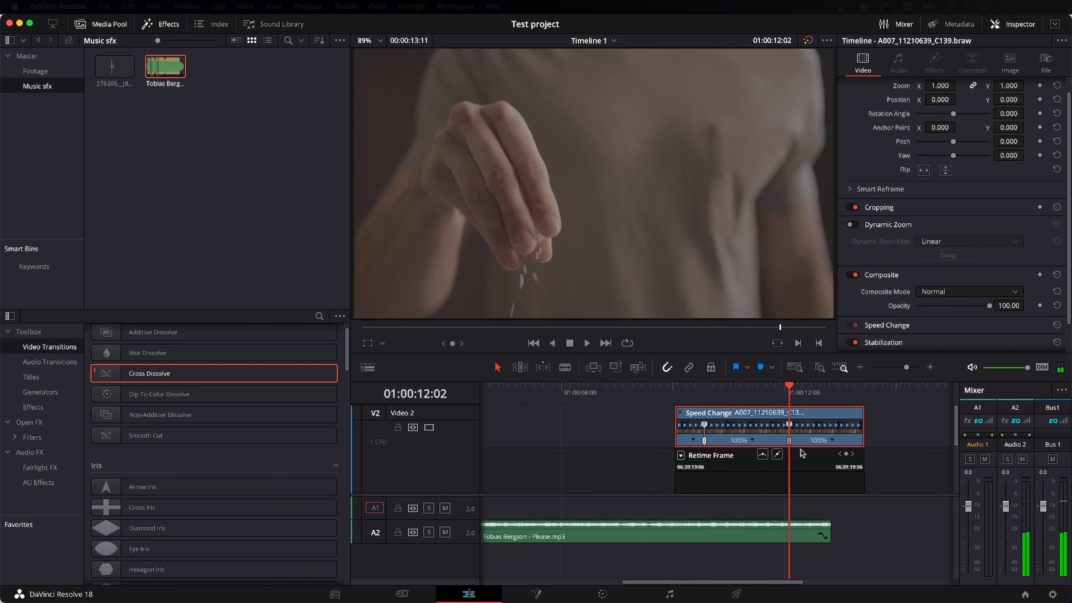
- Set the speed of the C139 segment between the two speed points to 200% and play through the clip
{"action": "left_click", "coordinate": [753, 441]}
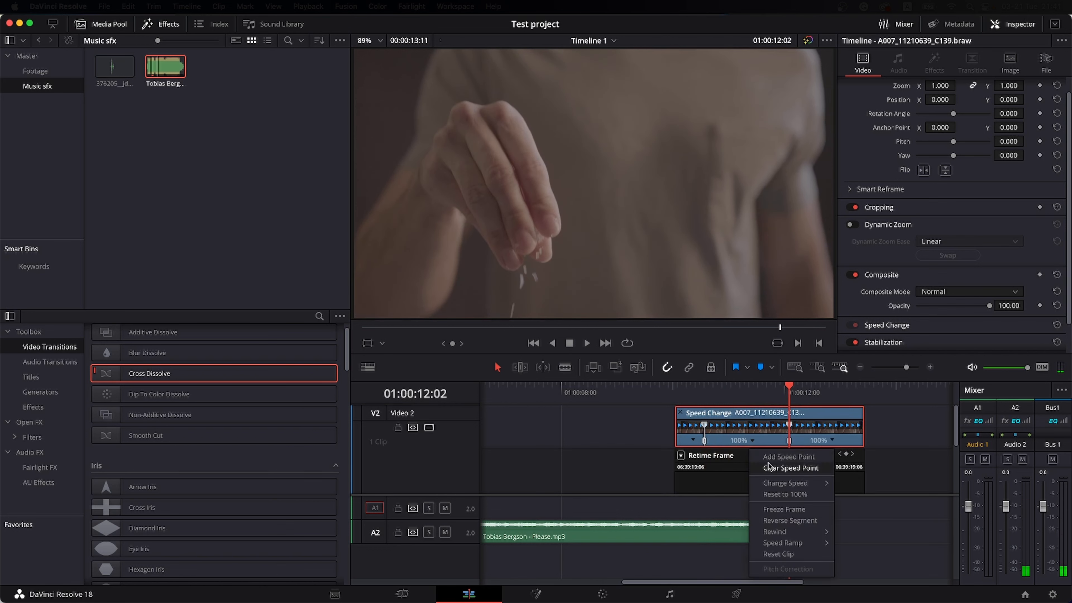
{"action": "mouse_move", "coordinate": [785, 483]}
{"action": "left_click", "coordinate": [855, 570]}
{"action": "left_click", "coordinate": [686, 389]}
{"action": "key", "text": "space"}
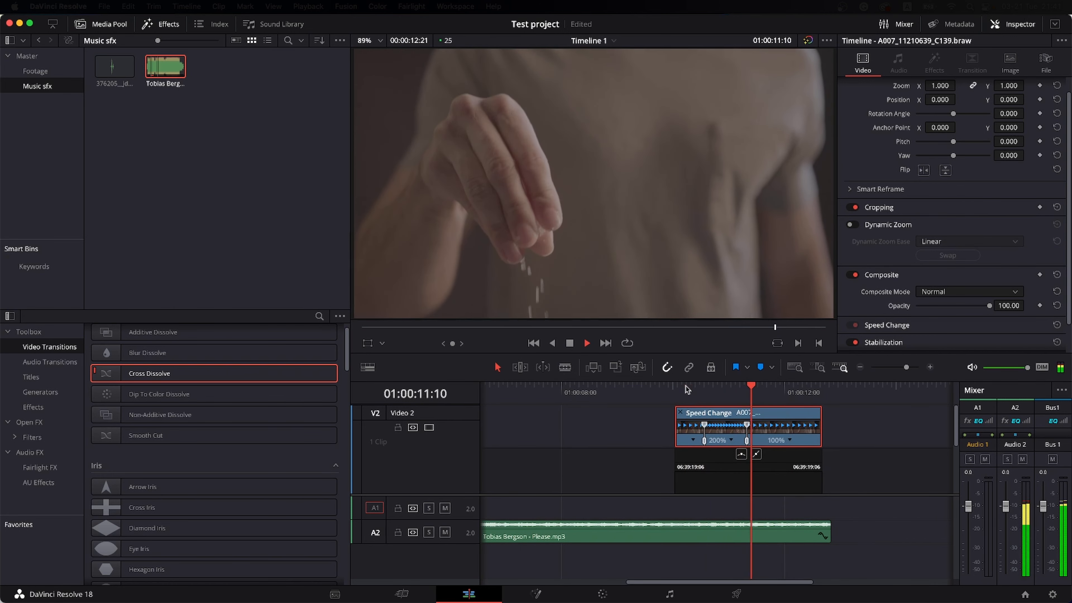
- Smooth the second speed point on the C139 clip's retime curve, widen its curve handles slightly and play the result
{"action": "key", "text": "space"}
{"action": "scroll", "coordinate": [700, 446], "scroll_direction": "down", "scroll_amount": 2}
{"action": "left_click", "coordinate": [704, 481]}
{"action": "left_click", "coordinate": [741, 418]}
{"action": "left_click", "coordinate": [746, 473]}
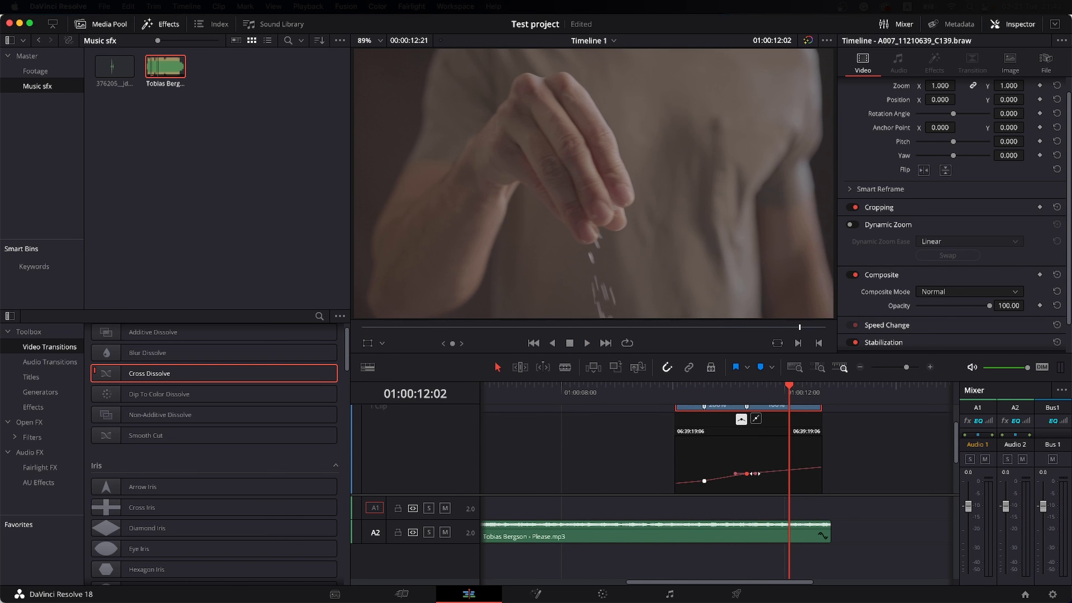
{"action": "left_click_drag", "start_coordinate": [758, 473], "coordinate": [763, 474]}
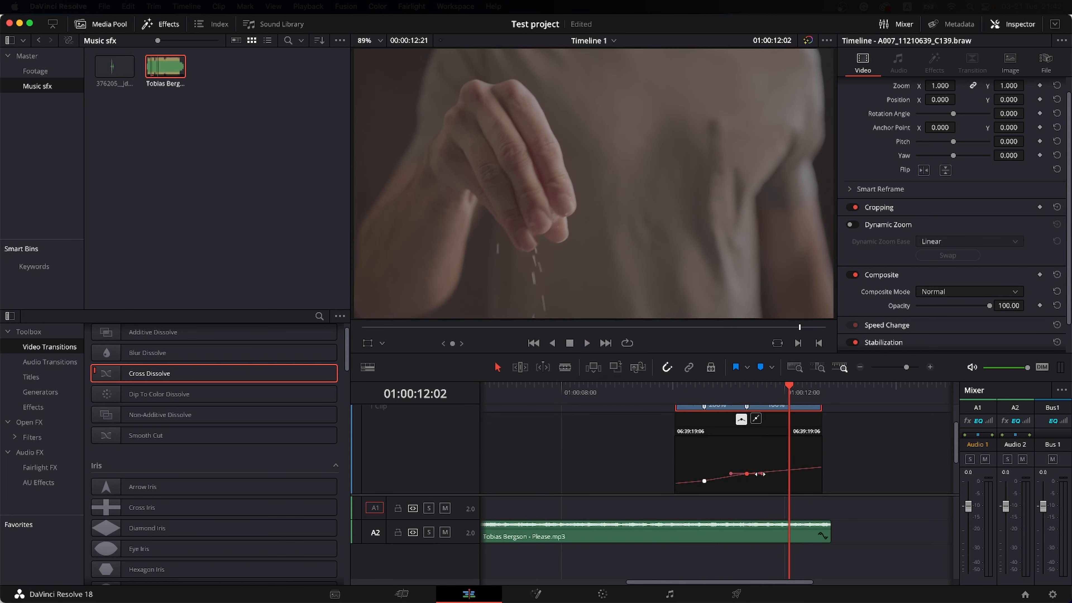
{"action": "left_click", "coordinate": [685, 397]}
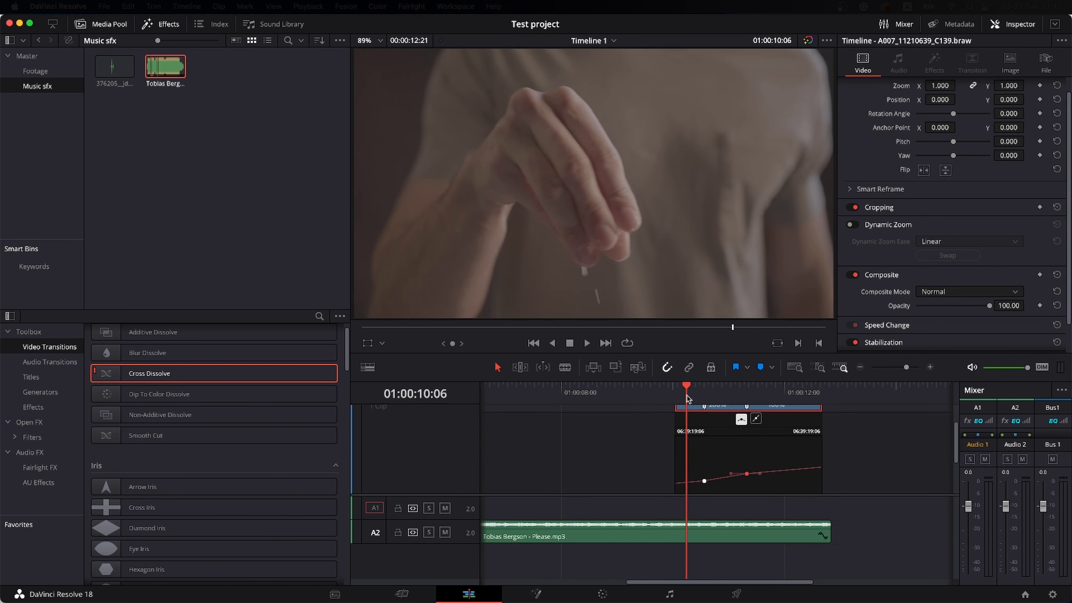
{"action": "key", "text": "space"}
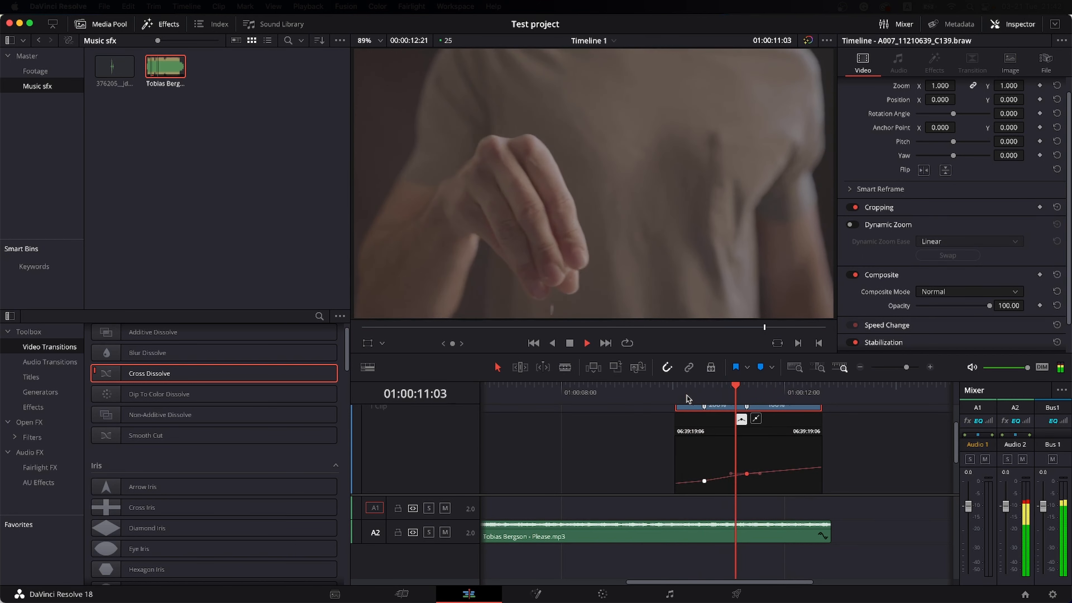
- Trim the end of the C139 clip on Video 2 to 01:00:12:13 and hide its retime controls and curve
{"action": "scroll", "coordinate": [823, 424], "scroll_direction": "up", "scroll_amount": 2}
{"action": "left_click_drag", "start_coordinate": [820, 424], "coordinate": [813, 425]}
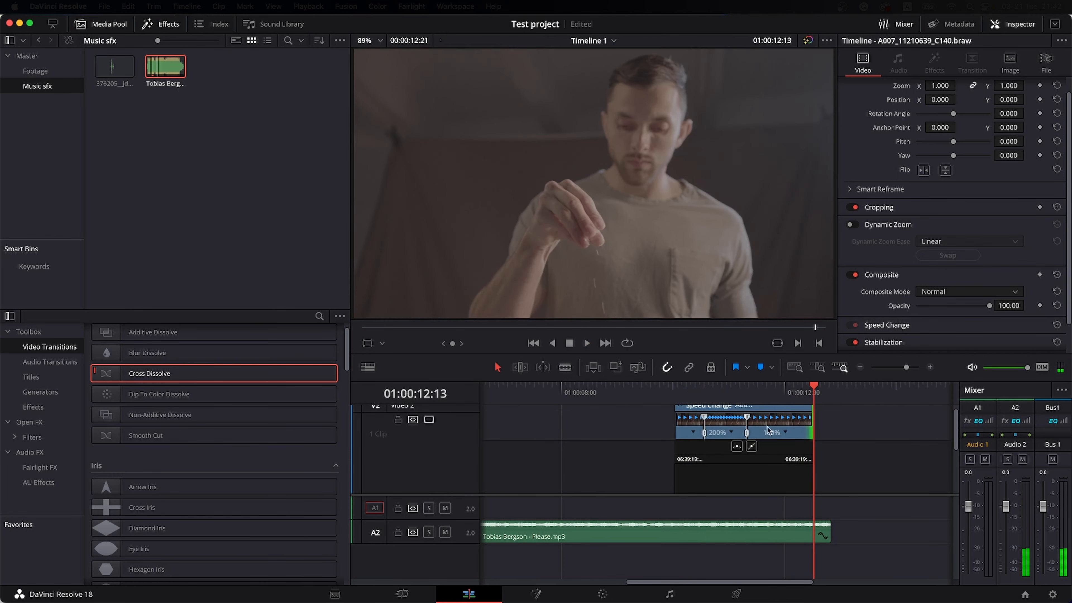
{"action": "scroll", "coordinate": [720, 436], "scroll_direction": "up", "scroll_amount": 1}
{"action": "left_click", "coordinate": [679, 412]}
{"action": "left_click", "coordinate": [802, 428]}
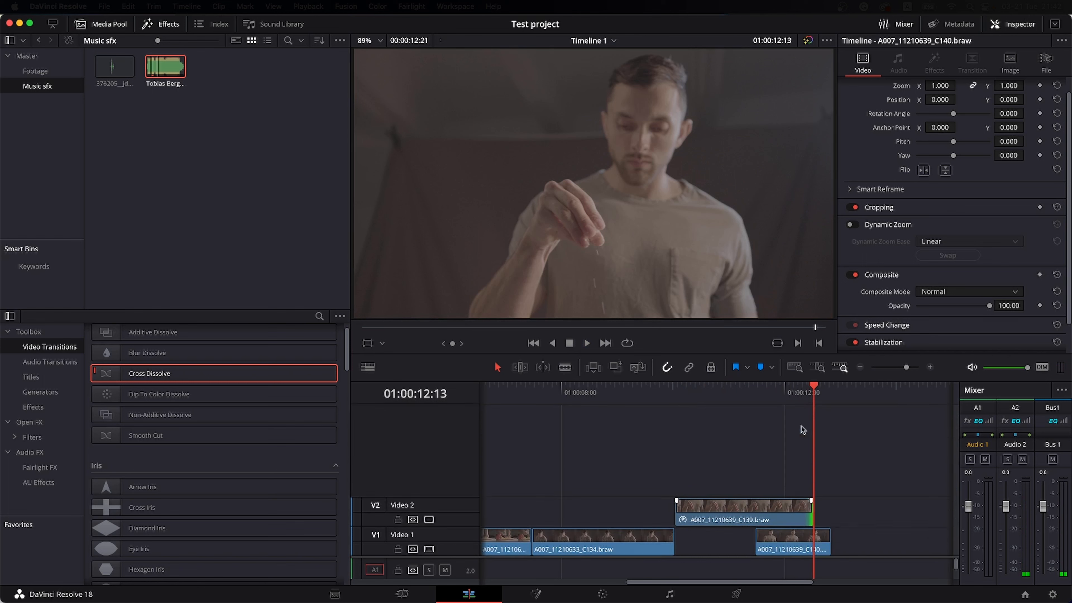
- Move the C140 clip on Video 1 so it starts where C139 ends, and play across the cut
{"action": "left_click_drag", "start_coordinate": [778, 542], "coordinate": [836, 544]}
{"action": "left_click", "coordinate": [657, 389]}
{"action": "key", "text": "space"}
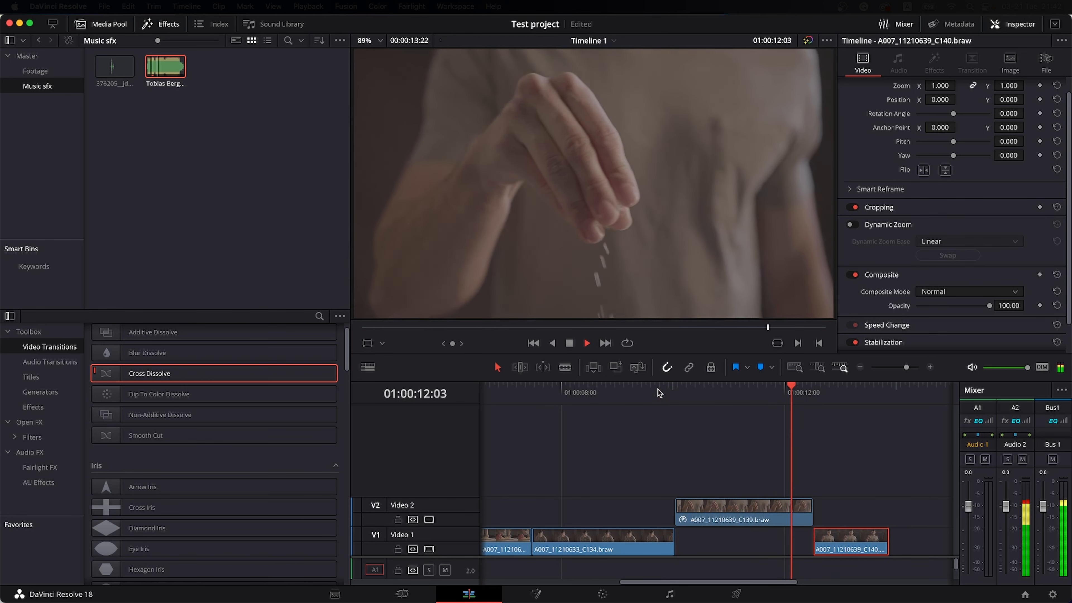
{"action": "key", "text": "space"}
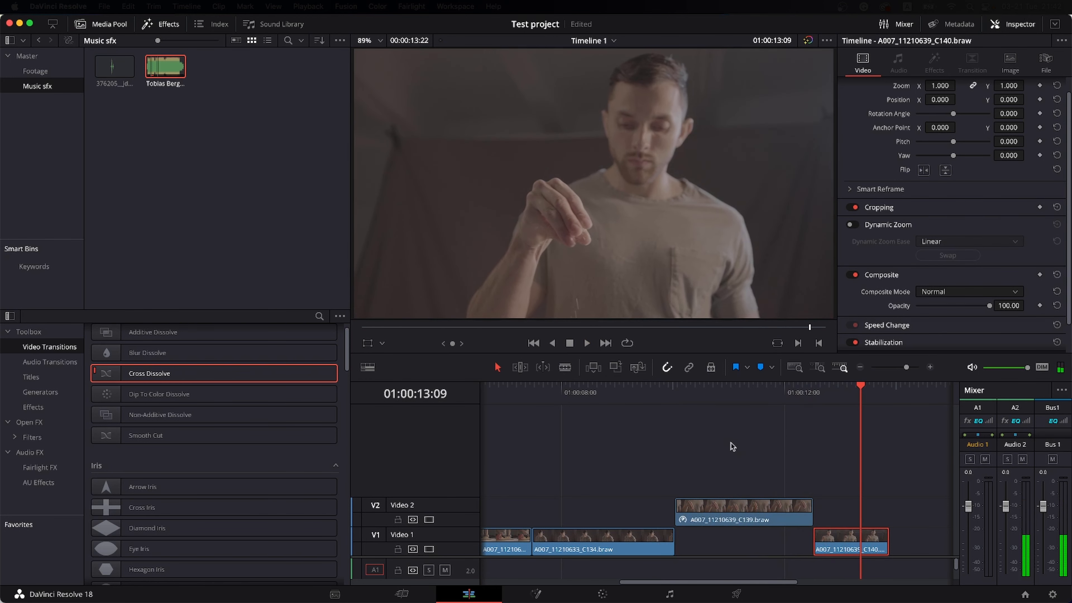
- Extend the end of the music clip on Audio 2 to match the end of the C140 clip
{"action": "scroll", "coordinate": [731, 555], "scroll_direction": "down", "scroll_amount": 4}
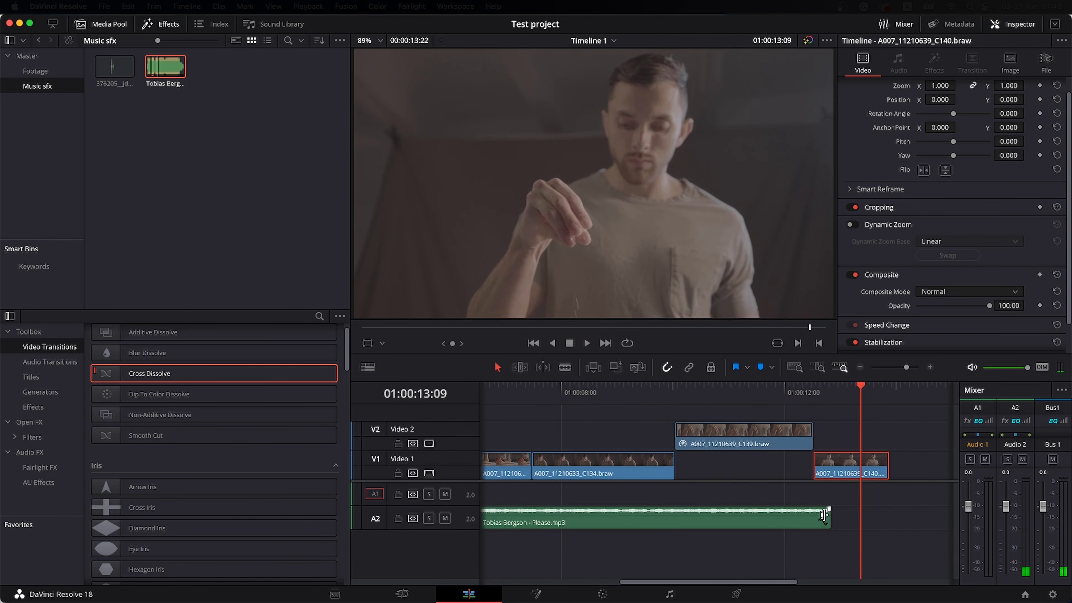
{"action": "left_click", "coordinate": [823, 515]}
{"action": "left_click_drag", "start_coordinate": [822, 515], "coordinate": [891, 515]}
- Move the C139 clip from Video 2 down into the gap on Video 1 and play through it
{"action": "left_click_drag", "start_coordinate": [658, 397], "coordinate": [674, 397]}
{"action": "left_click_drag", "start_coordinate": [727, 438], "coordinate": [739, 469]}
{"action": "key", "text": "space"}
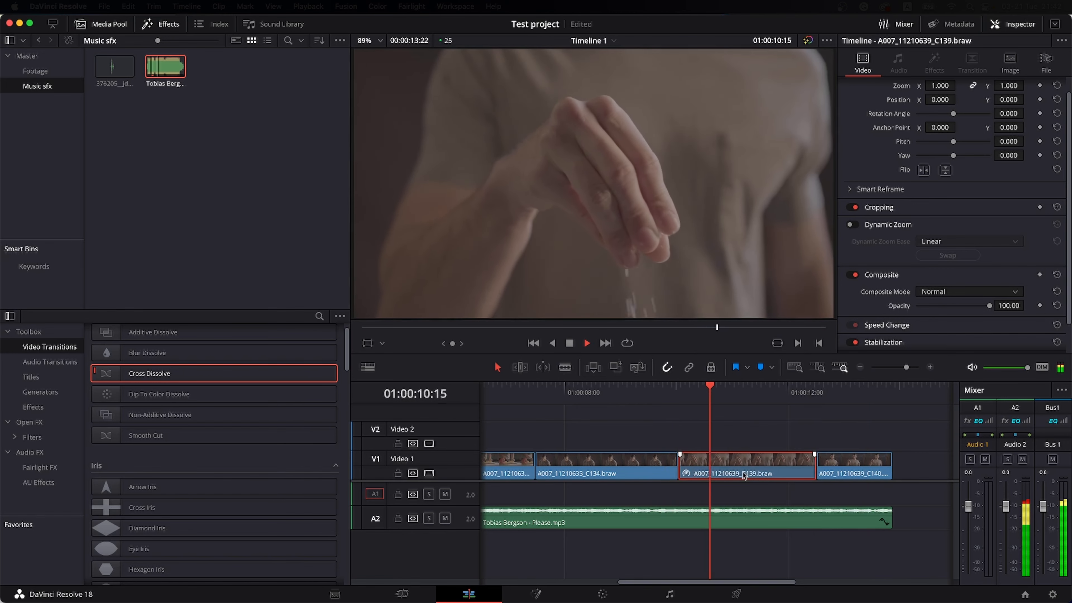
{"action": "key", "text": "space"}
{"action": "key", "text": "space"}
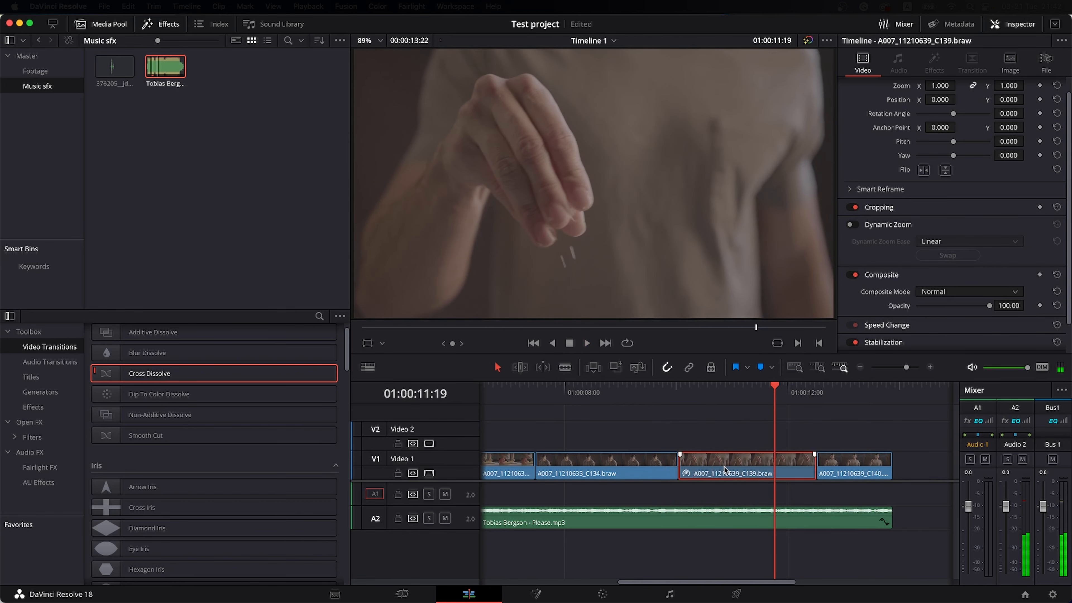
- Stabilize the C139 clip using the Similarity mode
{"action": "scroll", "coordinate": [904, 288], "scroll_direction": "down", "scroll_amount": 2}
{"action": "left_click", "coordinate": [903, 311]}
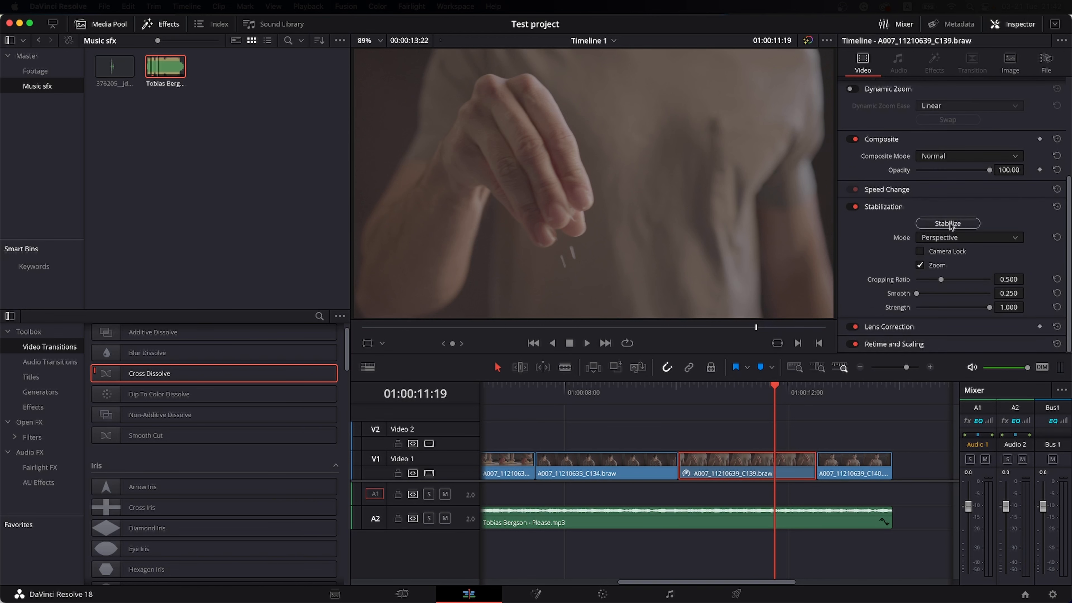
{"action": "left_click", "coordinate": [945, 238]}
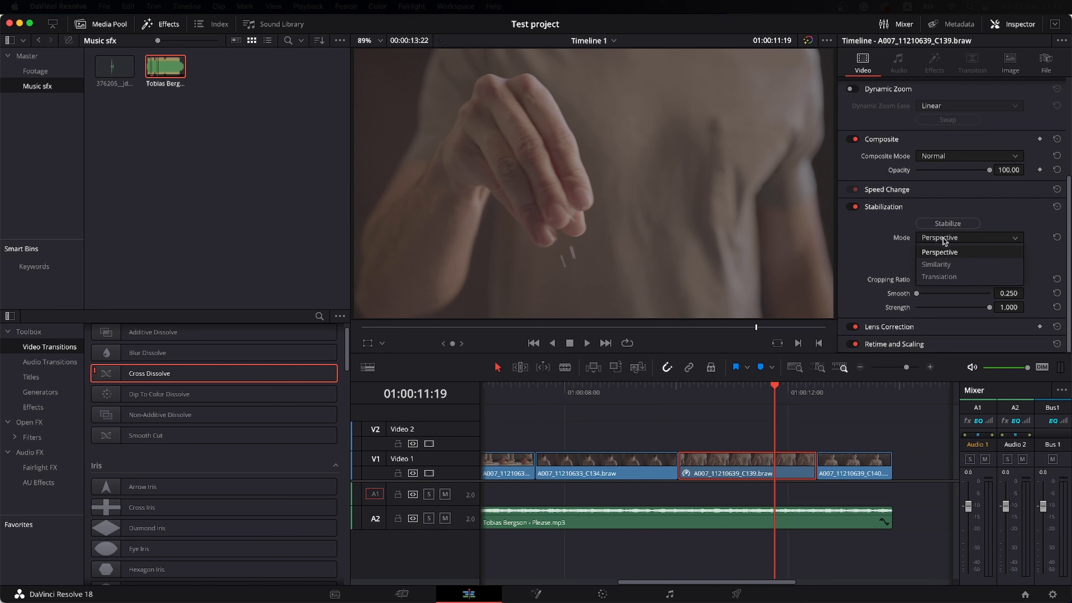
{"action": "left_click", "coordinate": [945, 266]}
{"action": "left_click", "coordinate": [927, 226]}
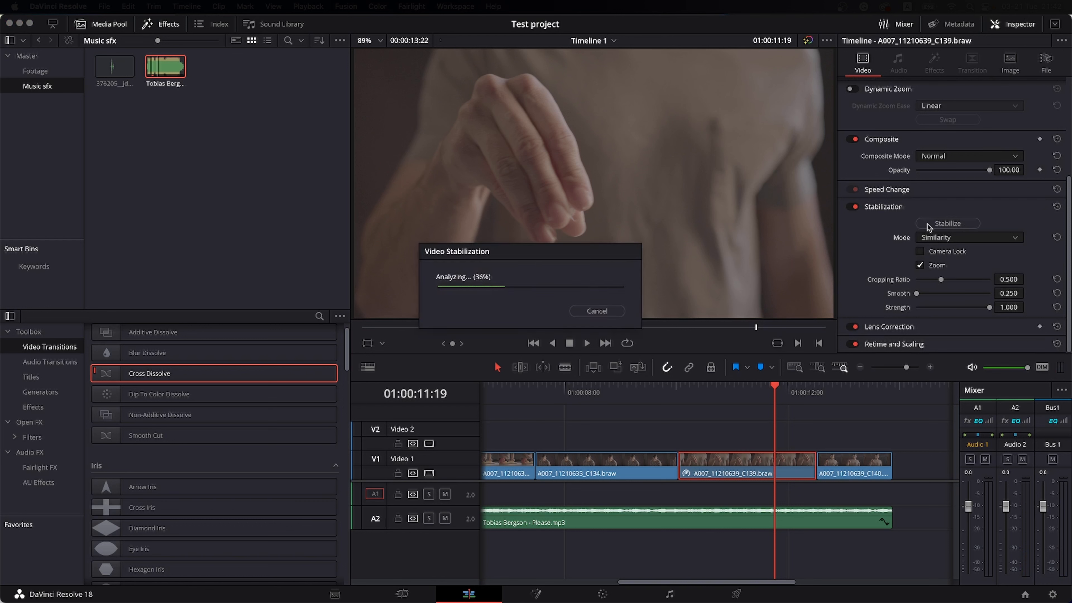
- Play through the stabilized C139 clip and on to the end of the timeline
{"action": "left_click", "coordinate": [675, 392]}
{"action": "key", "text": "space"}
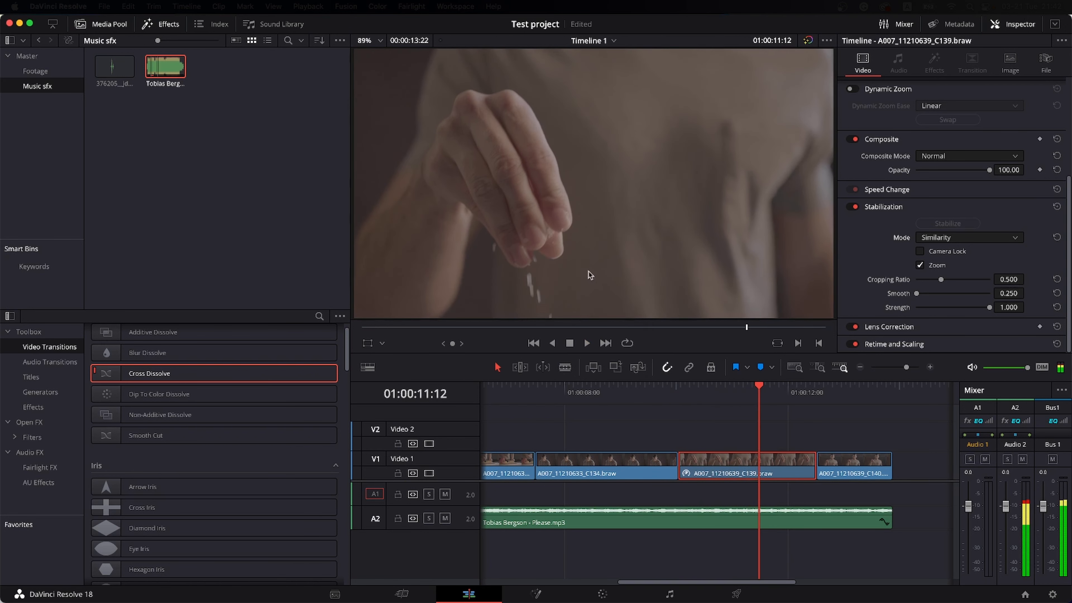
{"action": "scroll", "coordinate": [589, 274], "scroll_direction": "down", "scroll_amount": 3}
{"action": "left_click", "coordinate": [682, 391]}
{"action": "key", "text": "space"}
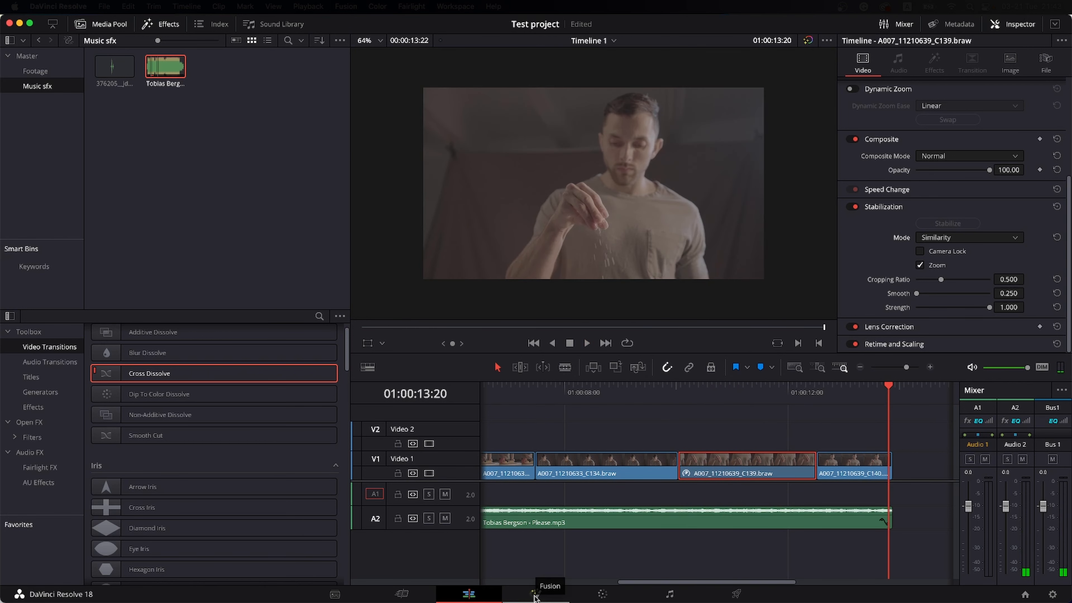
- Add a Left Lower Third title to Video 2 at the timeline start, above the C113 clip
{"action": "left_click", "coordinate": [30, 376]}
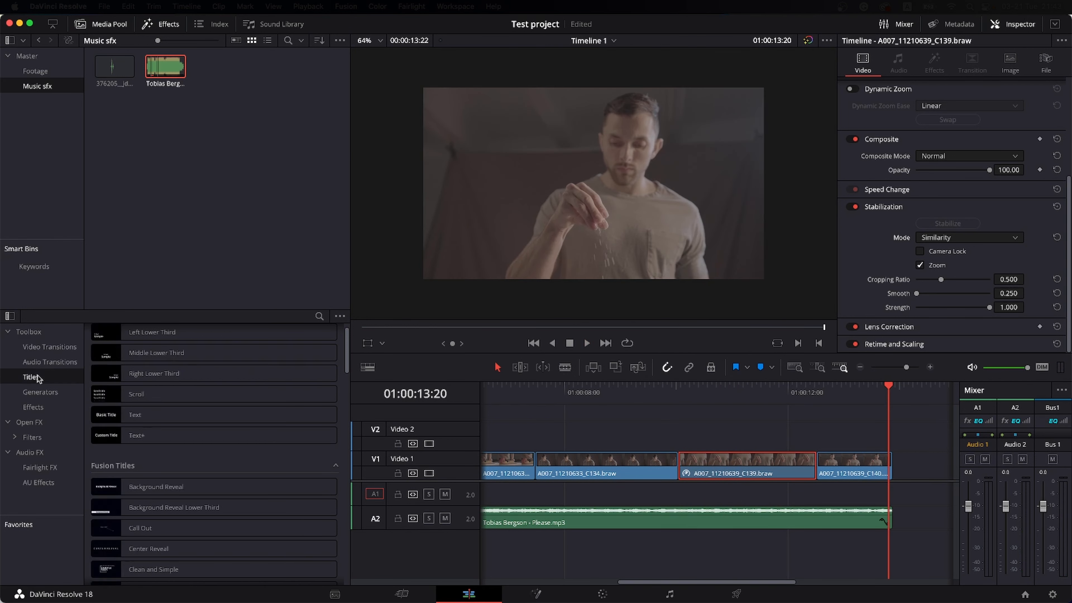
{"action": "scroll", "coordinate": [587, 469], "scroll_direction": "left", "scroll_amount": 6}
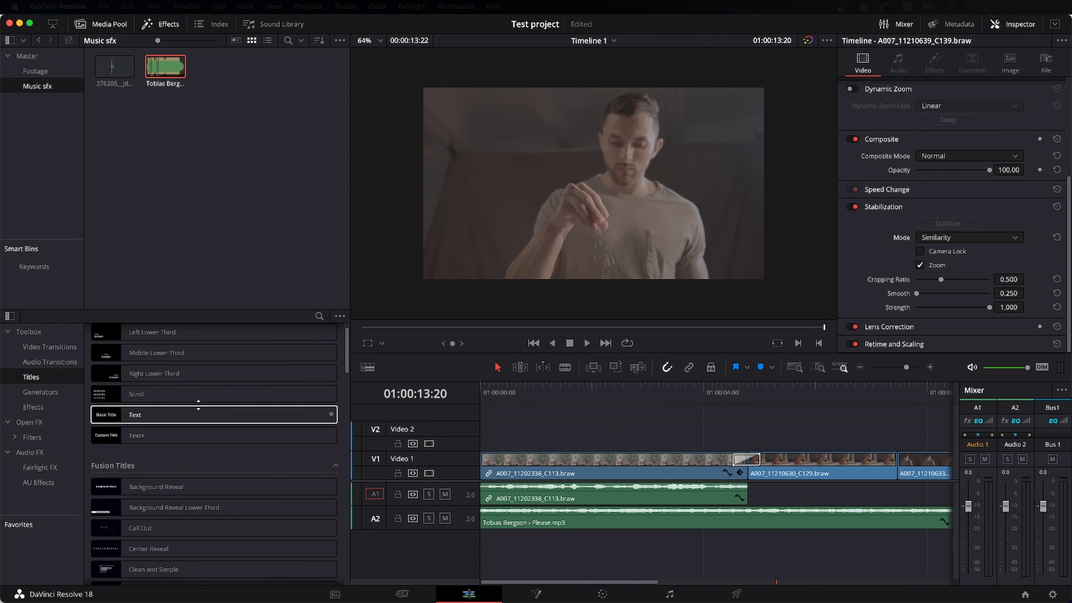
{"action": "left_click", "coordinate": [487, 387]}
{"action": "key", "text": "space"}
{"action": "key", "text": "space"}
{"action": "scroll", "coordinate": [184, 441], "scroll_direction": "down", "scroll_amount": 3}
{"action": "scroll", "coordinate": [184, 441], "scroll_direction": "up", "scroll_amount": 3}
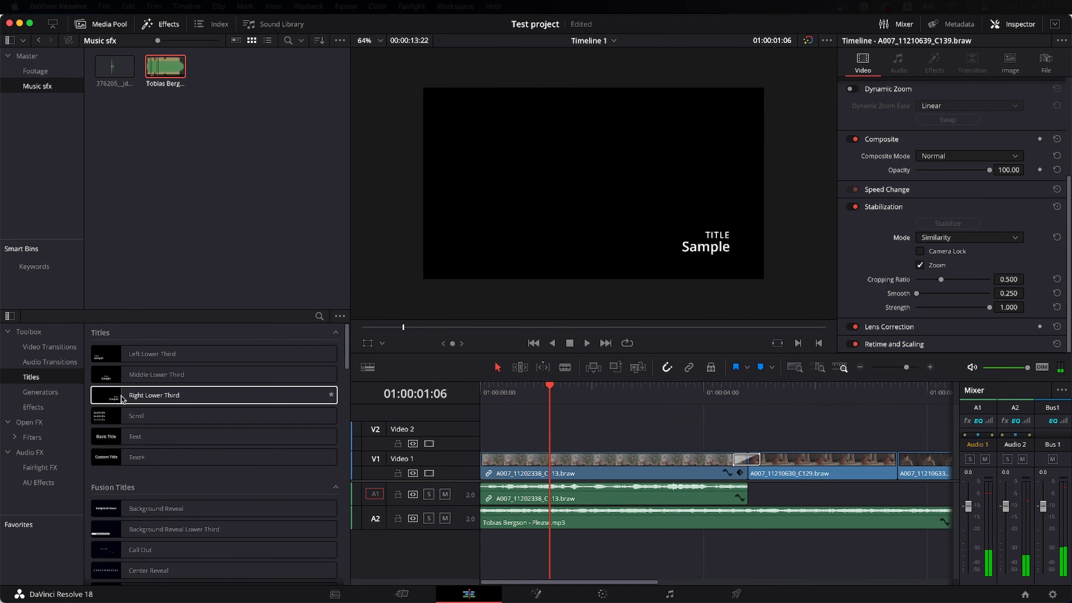
{"action": "left_click_drag", "start_coordinate": [112, 351], "coordinate": [511, 441]}
- Play the title from the timeline start and trim its end to match the end of the C113 clip
{"action": "key", "text": "Home"}
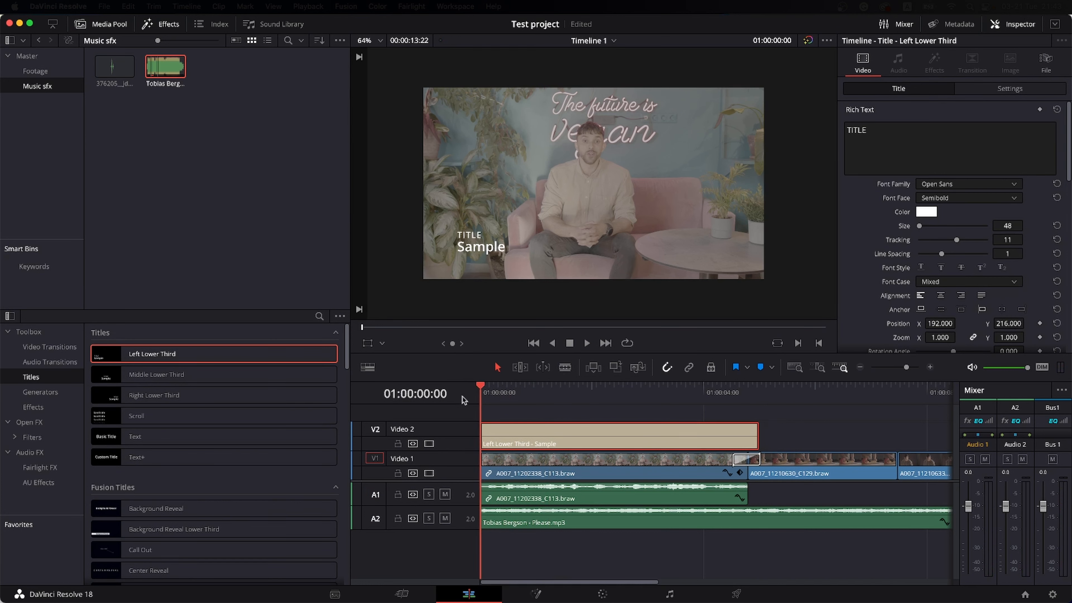
{"action": "key", "text": "space"}
{"action": "key", "text": "space"}
{"action": "left_click_drag", "start_coordinate": [758, 434], "coordinate": [747, 435]}
{"action": "left_click", "coordinate": [695, 438]}
- Set the lower third's two text lines to "Name surname" and "A person", and play the title from near its start
{"action": "double_click", "coordinate": [882, 140]}
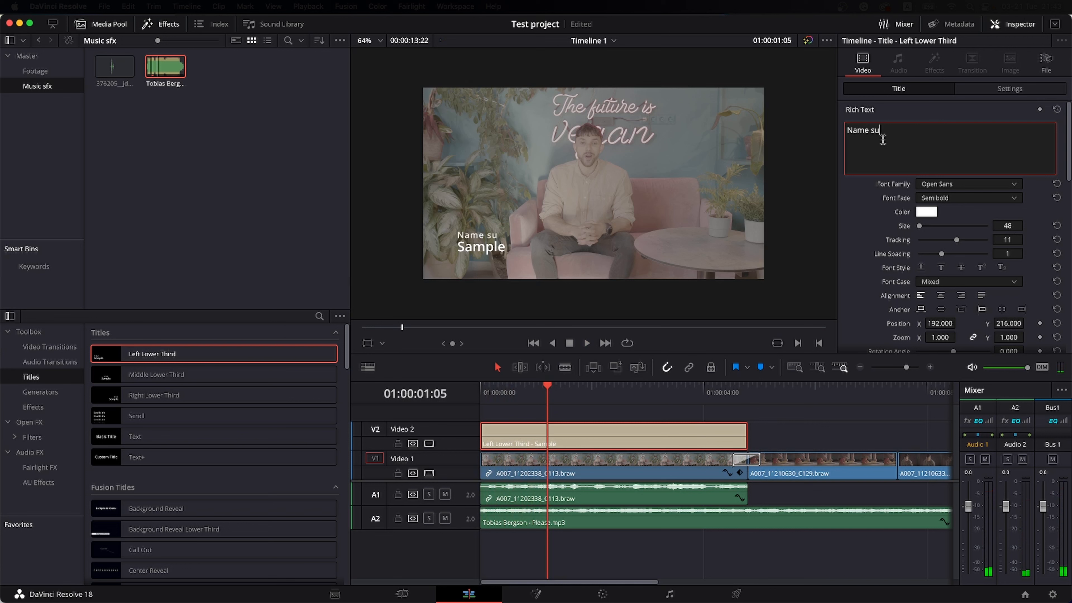
{"action": "scroll", "coordinate": [887, 139], "scroll_direction": "down", "scroll_amount": 10}
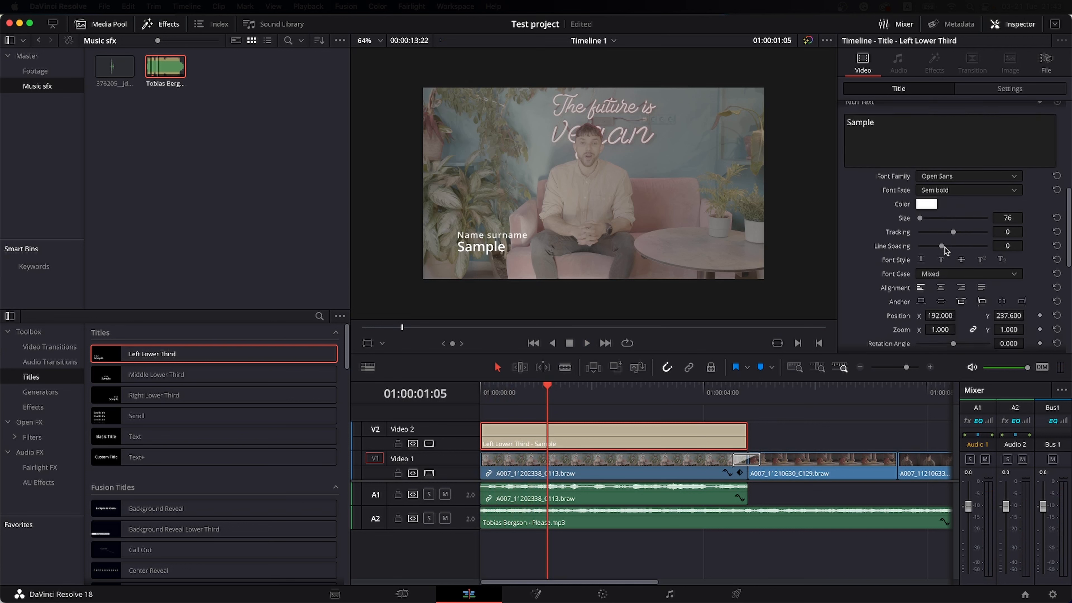
{"action": "double_click", "coordinate": [886, 153]}
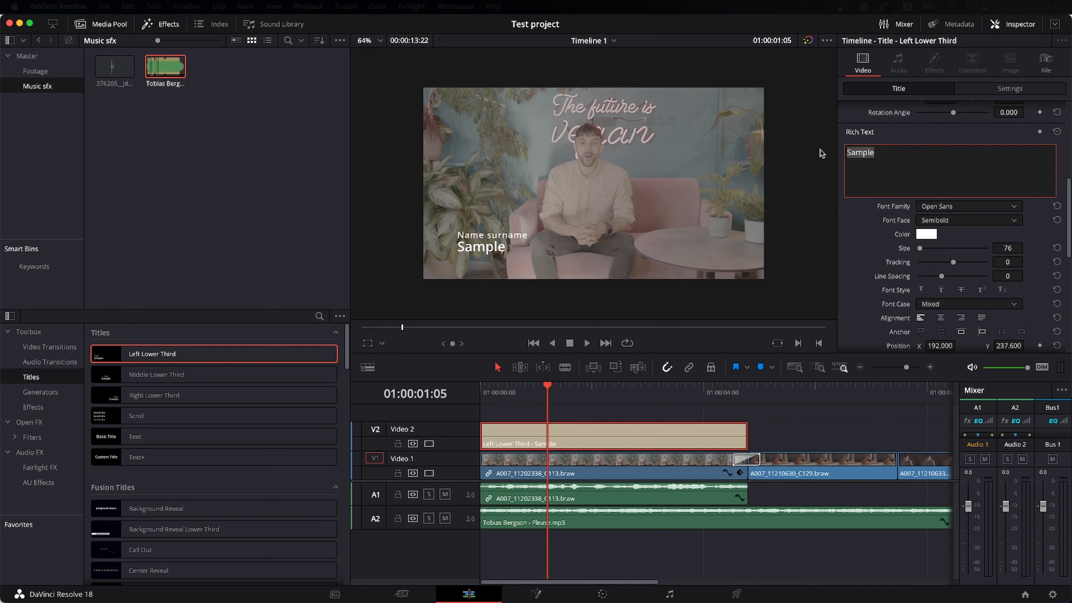
{"action": "type", "text": "A person"}
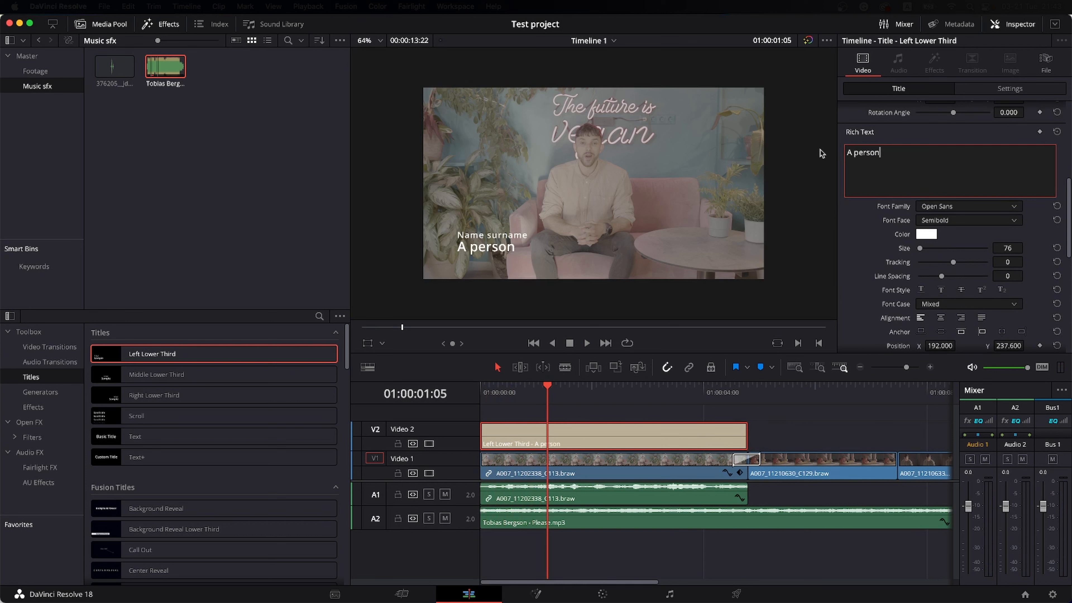
{"action": "left_click", "coordinate": [496, 386]}
{"action": "key", "text": "space"}
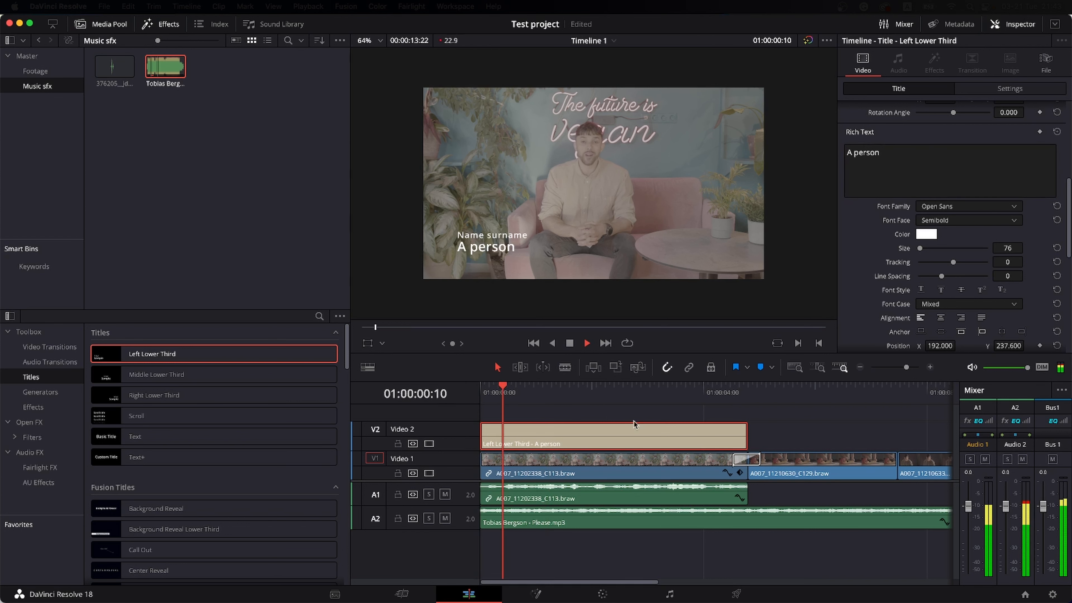
- Reduce the text size of the "A person" line and set the title's position to X -91, Y -97
{"action": "left_click_drag", "start_coordinate": [1007, 247], "coordinate": [1026, 248]}
{"action": "left_click", "coordinate": [995, 89]}
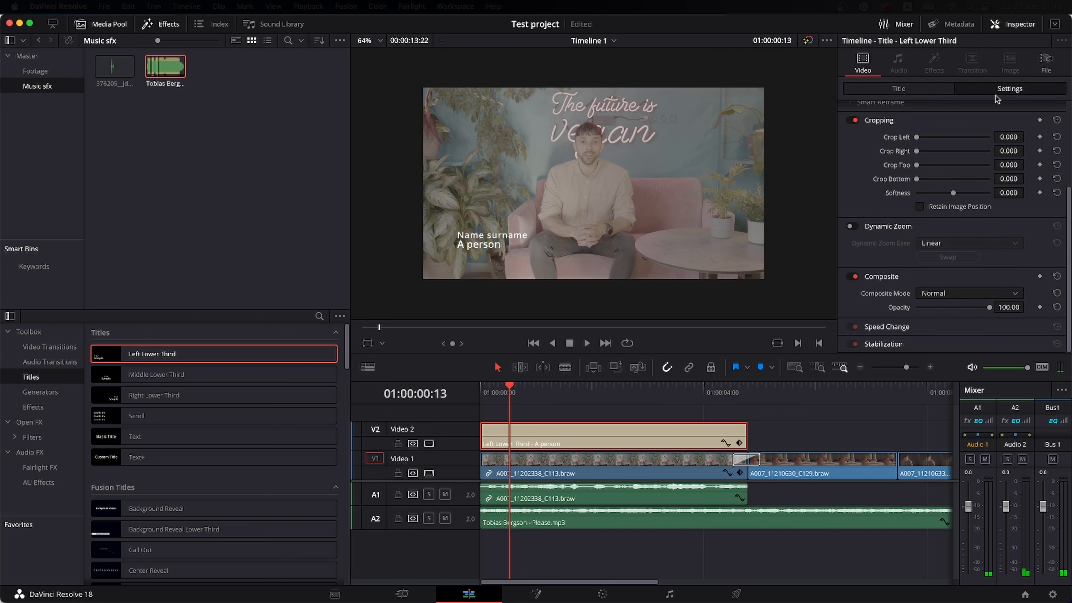
{"action": "scroll", "coordinate": [939, 144], "scroll_direction": "up", "scroll_amount": 5}
{"action": "left_click_drag", "start_coordinate": [938, 141], "coordinate": [936, 137]}
{"action": "left_click_drag", "start_coordinate": [1002, 141], "coordinate": [934, 140]}
- Review the repositioned title full screen, return to the normal view and play through the middle of the title
{"action": "key", "text": "super+f"}
{"action": "key", "text": "space"}
{"action": "key", "text": "space"}
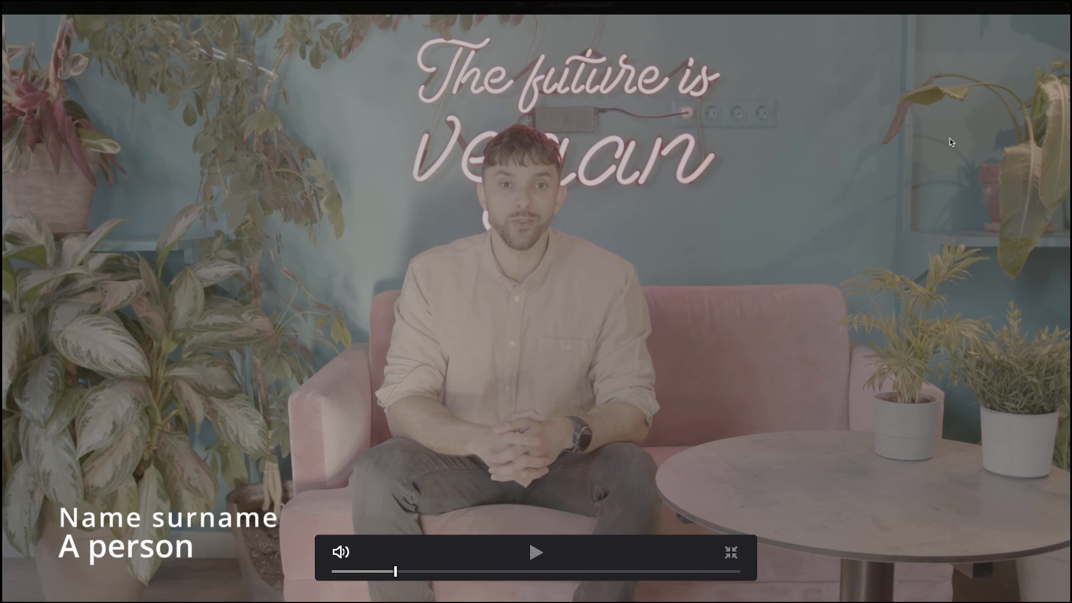
{"action": "key", "text": "super+f"}
{"action": "left_click_drag", "start_coordinate": [644, 394], "coordinate": [672, 394]}
{"action": "key", "text": "space"}
{"action": "key", "text": "space"}
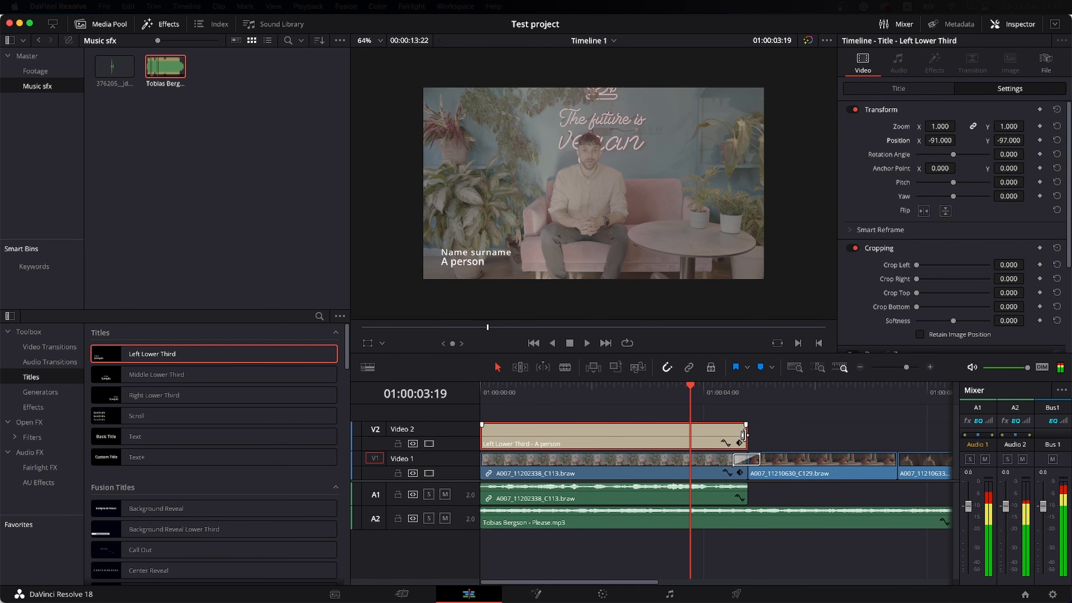
- Trim the title's end to 01:00:03:19 and add a Blur Dissolve transition at its end
{"action": "left_click", "coordinate": [51, 349]}
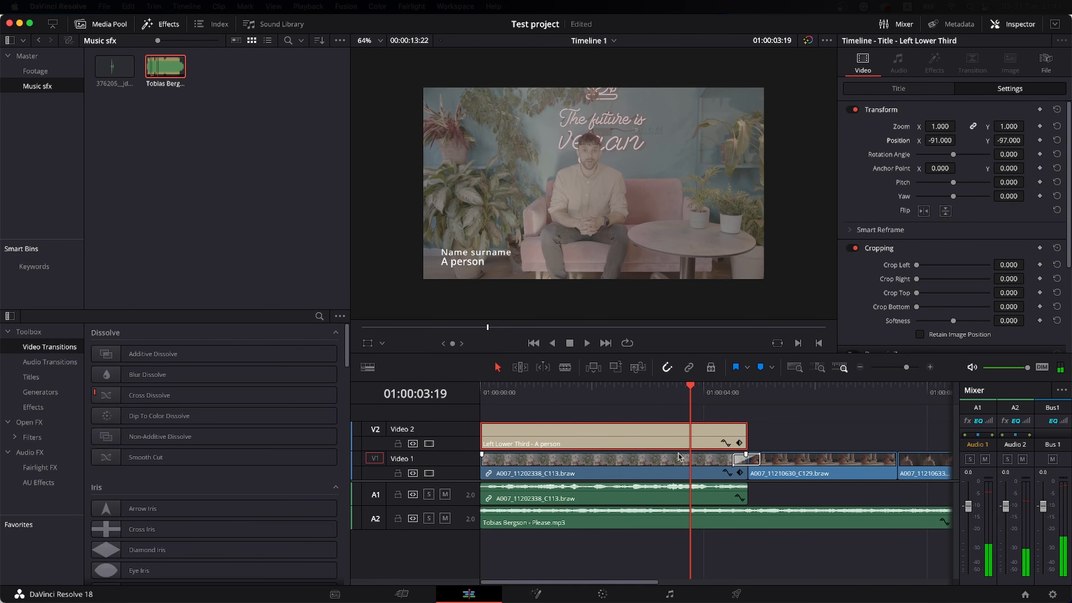
{"action": "left_click_drag", "start_coordinate": [675, 433], "coordinate": [675, 433]}
{"action": "left_click_drag", "start_coordinate": [660, 396], "coordinate": [671, 425]}
{"action": "left_click_drag", "start_coordinate": [156, 384], "coordinate": [651, 432]}
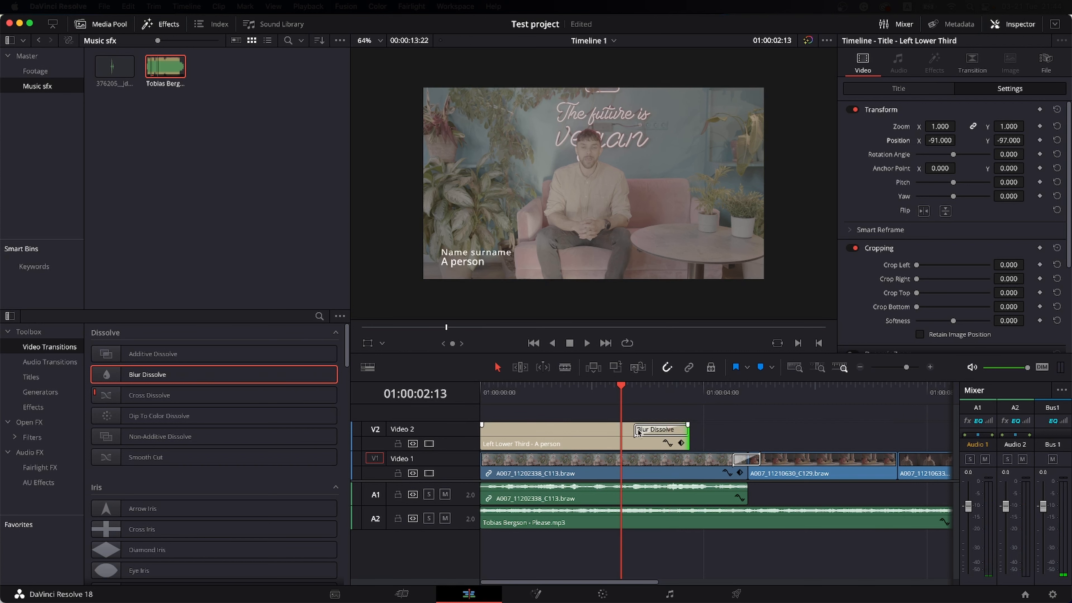
- Shorten the title's Blur Dissolve to 0.5 seconds and play through it
{"action": "left_click", "coordinate": [637, 432]}
{"action": "key", "text": "space"}
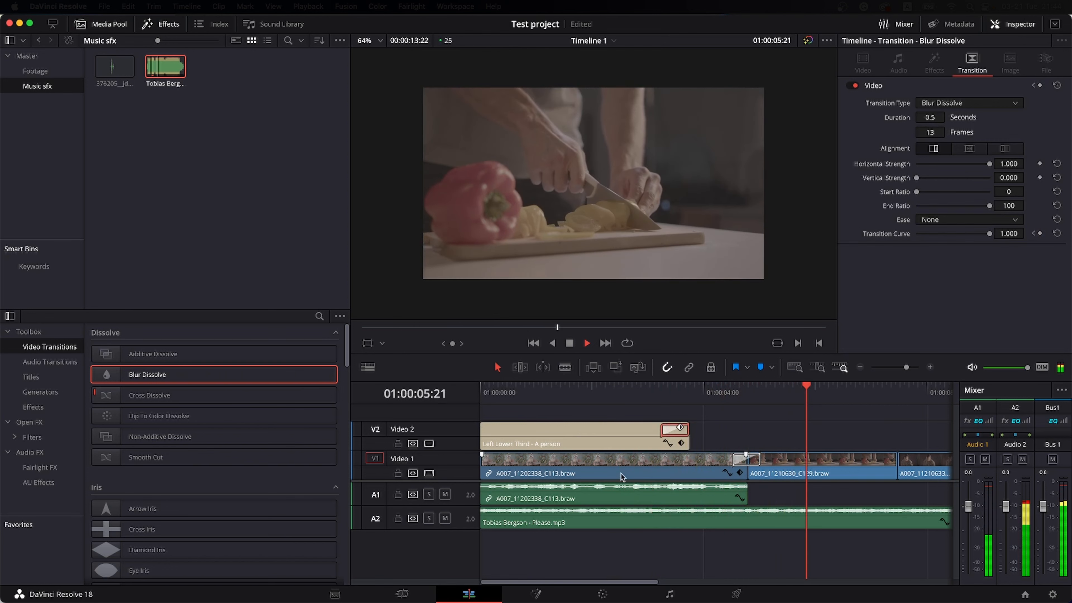
{"action": "key", "text": "space"}
- Open the pepper-cutting clip in Fusion and merge a Text node over it between MediaIn1 and MediaOut1
{"action": "left_click", "coordinate": [856, 368]}
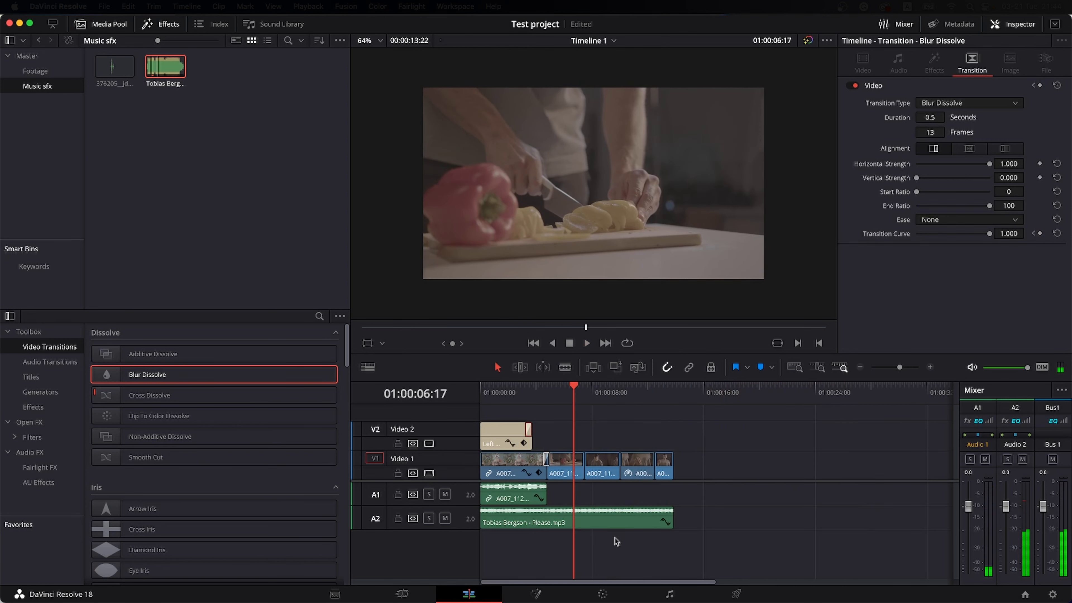
{"action": "left_click", "coordinate": [535, 594]}
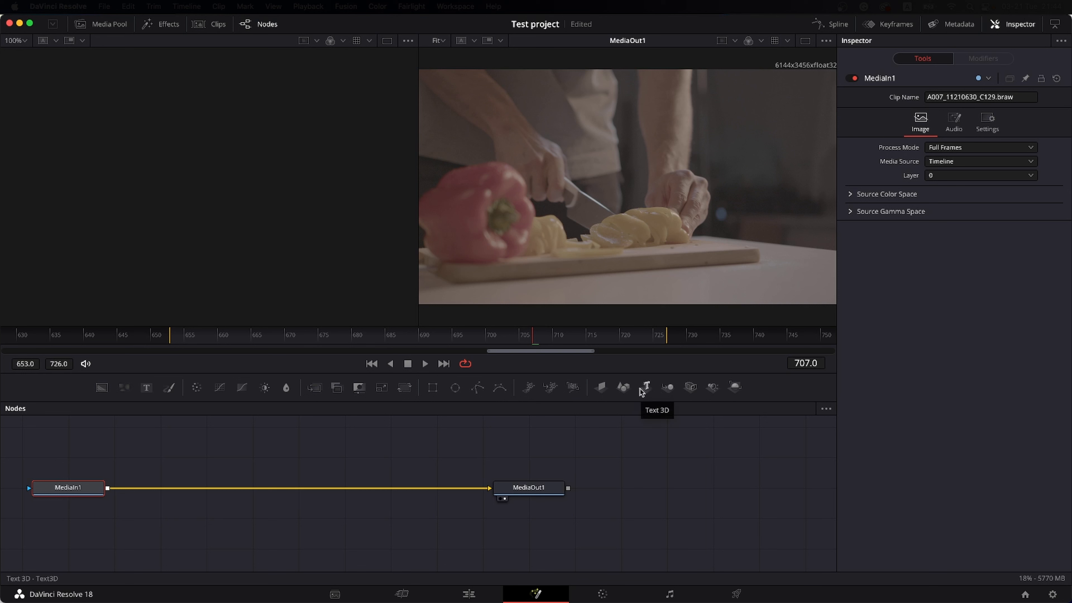
{"action": "left_click_drag", "start_coordinate": [146, 387], "coordinate": [250, 490]}
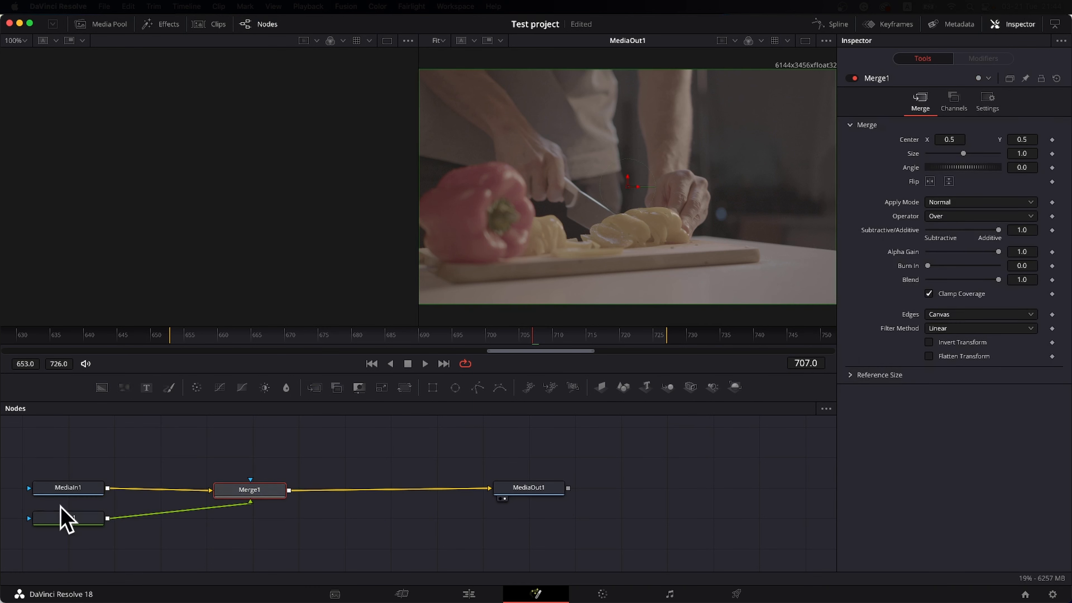
- Enter "Recipe" as the content of the Text1 node
{"action": "left_click", "coordinate": [67, 518]}
{"action": "left_click", "coordinate": [879, 223]}
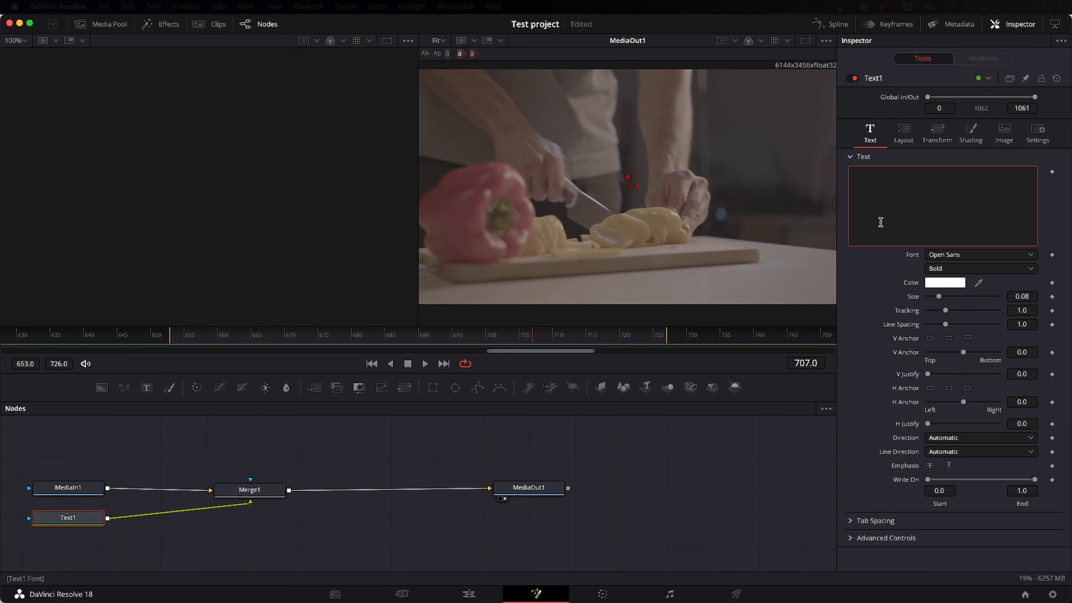
{"action": "type", "text": "Rcipe"}
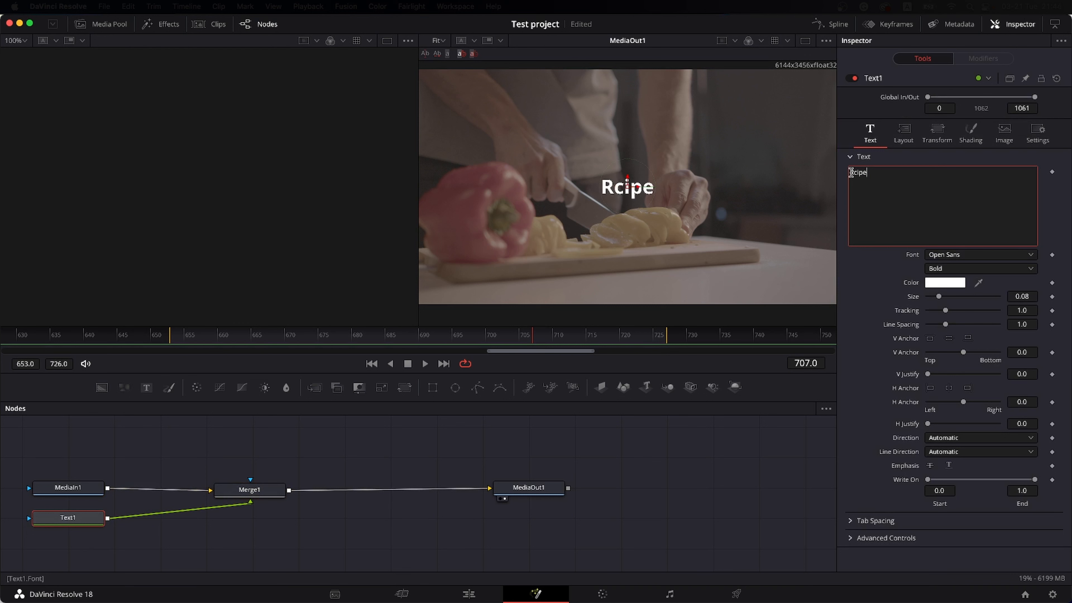
{"action": "left_click", "coordinate": [852, 173]}
{"action": "type", "text": "e"}
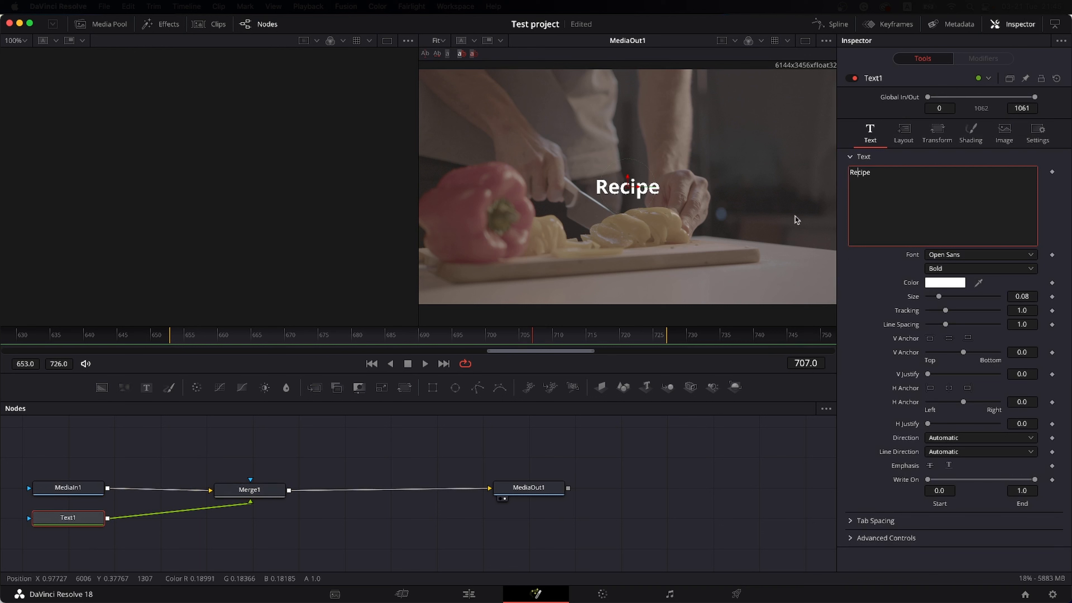
- Set the "Recipe" text's character spacing to 1.606 and X rotation to -10.4, and reposition it slightly left of and above the frame centre
{"action": "left_click", "coordinate": [623, 195]}
{"action": "left_click_drag", "start_coordinate": [623, 196], "coordinate": [679, 172]}
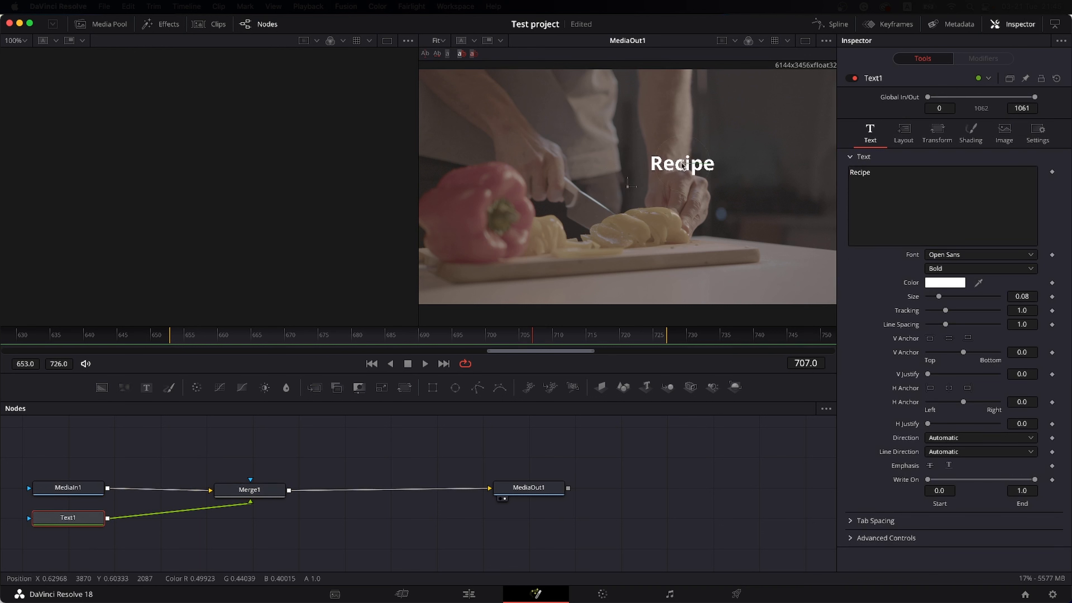
{"action": "left_click", "coordinate": [937, 133]}
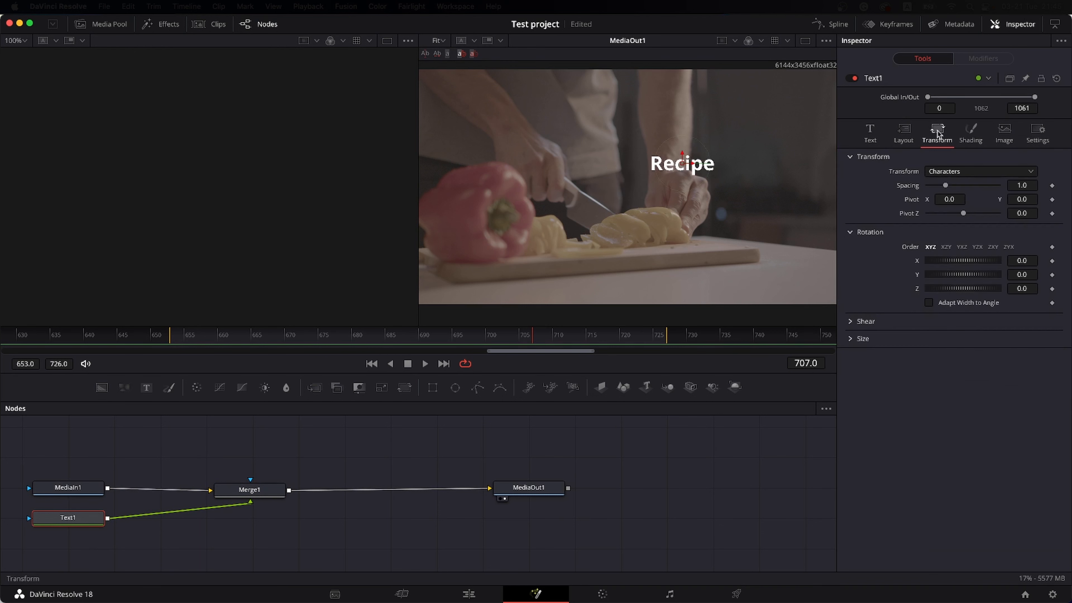
{"action": "mouse_move", "coordinate": [945, 186]}
{"action": "left_mouse_down"}
{"action": "mouse_move", "coordinate": [966, 187]}
{"action": "mouse_move", "coordinate": [956, 187]}
{"action": "left_mouse_up"}
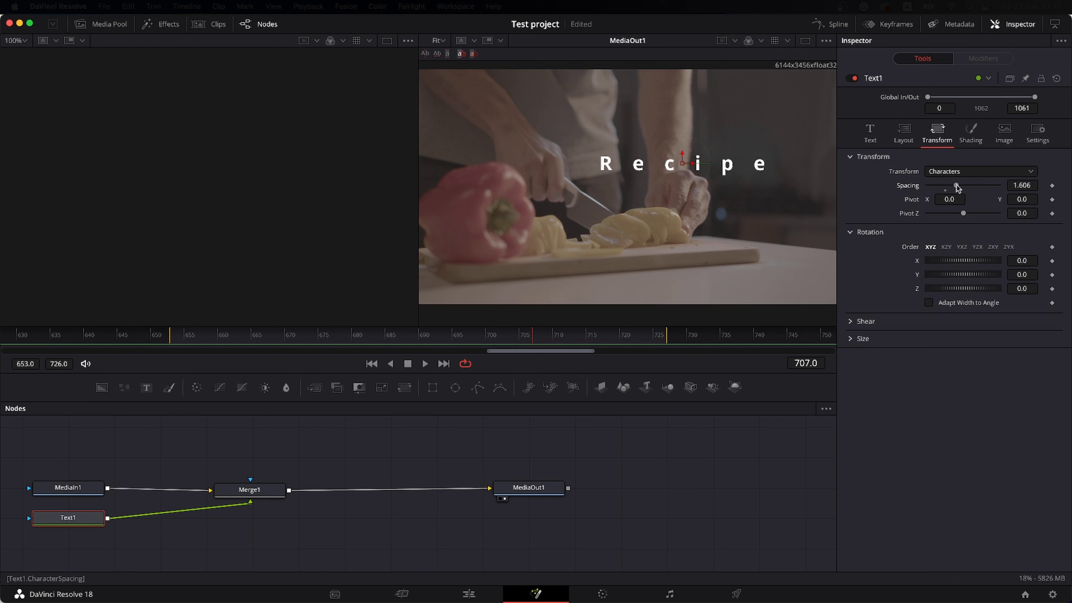
{"action": "mouse_move", "coordinate": [947, 261]}
{"action": "left_mouse_down"}
{"action": "mouse_move", "coordinate": [979, 262]}
{"action": "mouse_move", "coordinate": [944, 263]}
{"action": "left_mouse_up"}
{"action": "left_click_drag", "start_coordinate": [691, 163], "coordinate": [579, 278]}
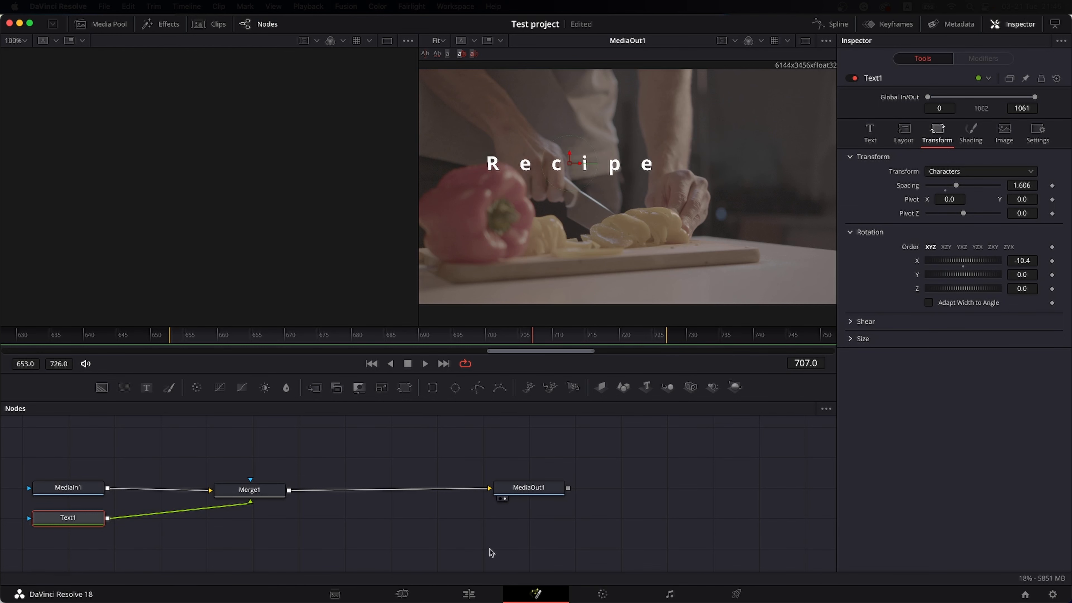
- Check the "Recipe" text on the Edit page timeline and return to the Fusion composition
{"action": "left_click", "coordinate": [470, 592]}
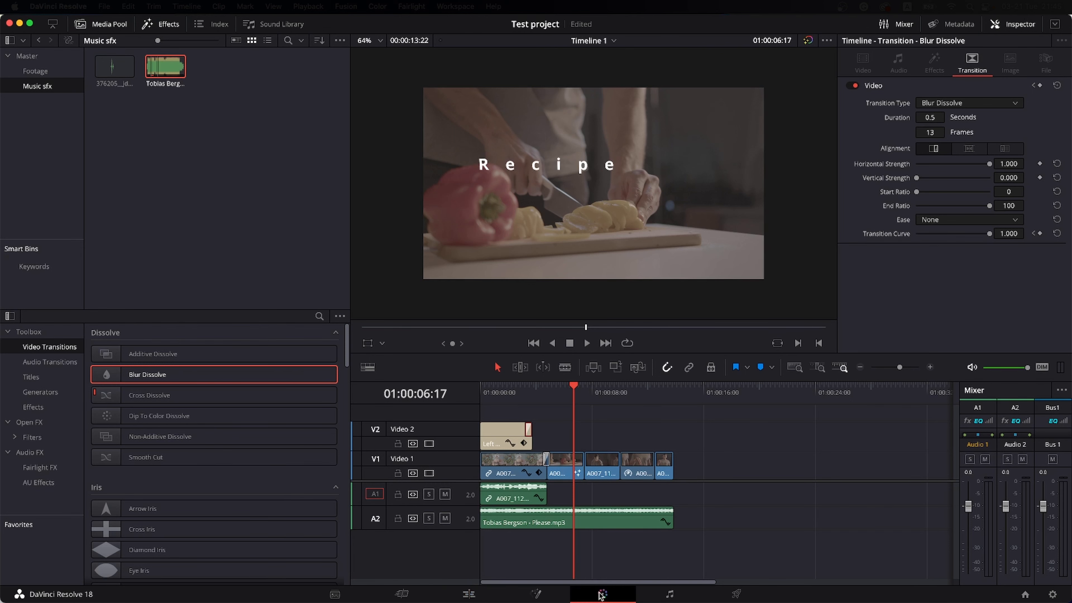
{"action": "left_click", "coordinate": [600, 593]}
{"action": "left_click", "coordinate": [547, 593]}
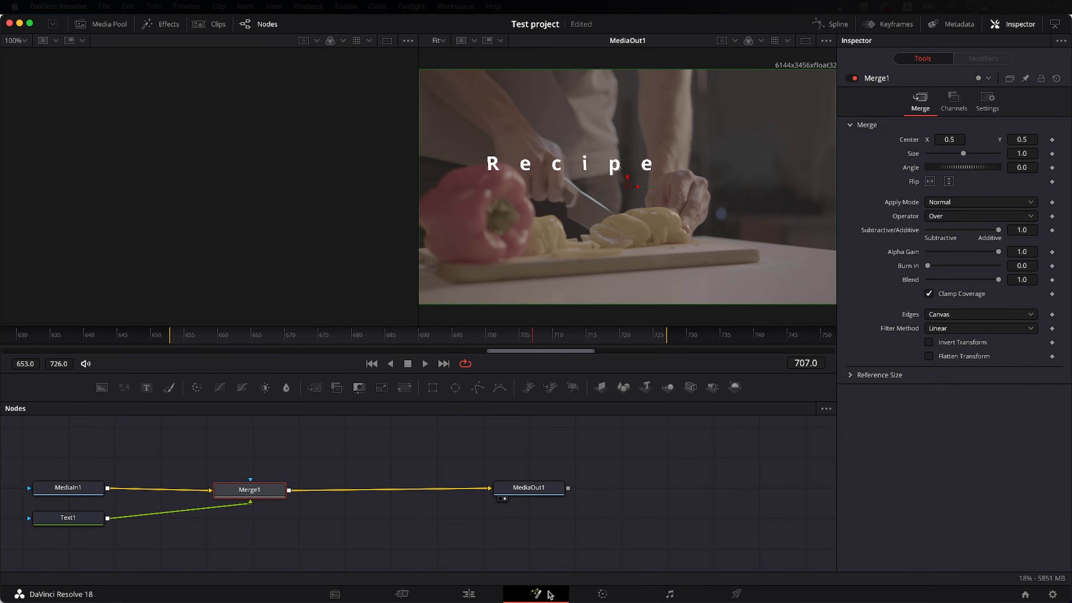
- Delete the Text1 and Merge1 nodes from the composition
{"action": "left_click", "coordinate": [79, 516]}
{"action": "key", "text": "Delete"}
{"action": "left_click", "coordinate": [240, 490]}
{"action": "key", "text": "Delete"}
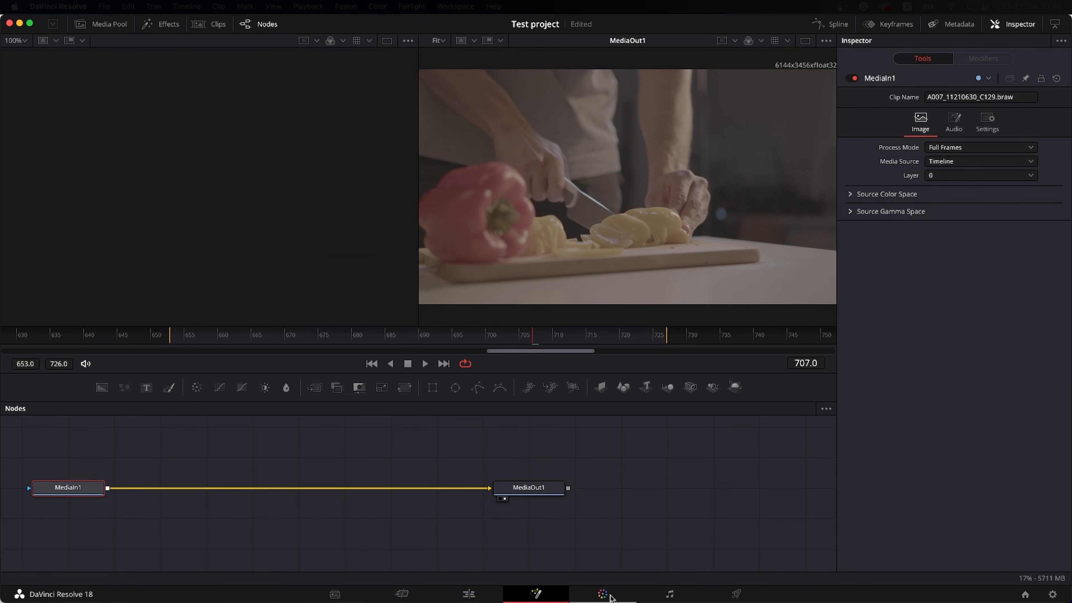
- On the Color page, hide the effects library and add two serial nodes after node 01 of the first clip
{"action": "left_click", "coordinate": [609, 594]}
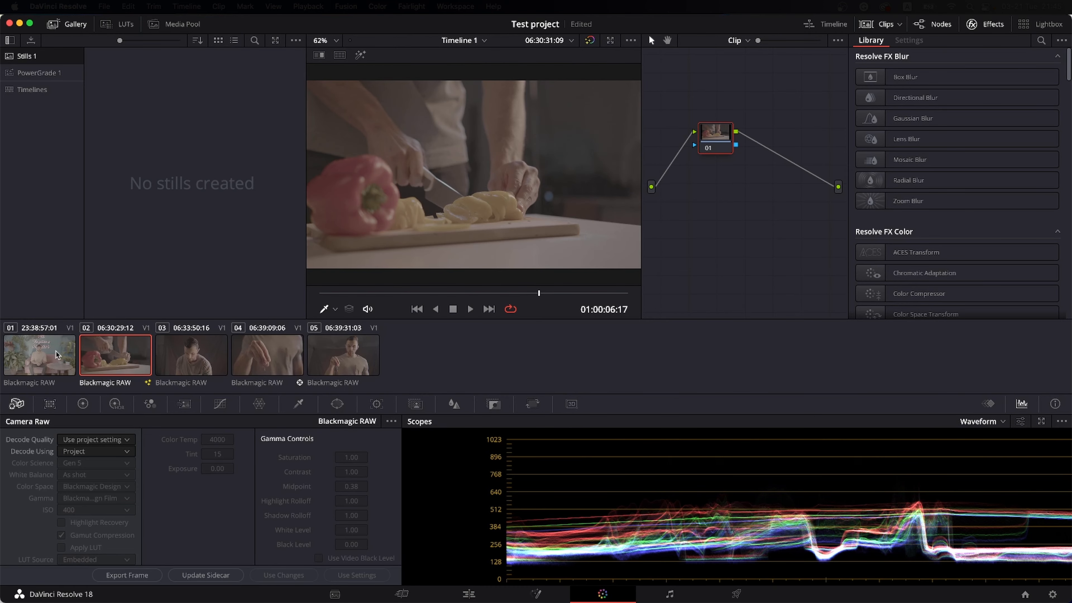
{"action": "left_click", "coordinate": [57, 354]}
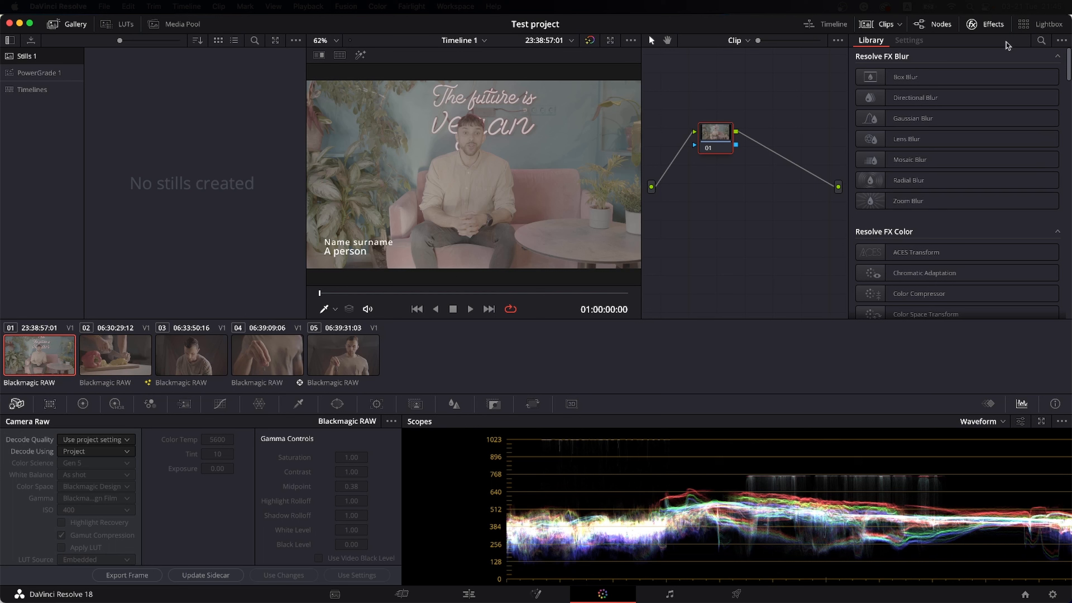
{"action": "left_click", "coordinate": [988, 26]}
{"action": "right_click", "coordinate": [768, 133]}
{"action": "mouse_move", "coordinate": [838, 190]}
{"action": "left_click", "coordinate": [882, 191]}
{"action": "right_click", "coordinate": [821, 141]}
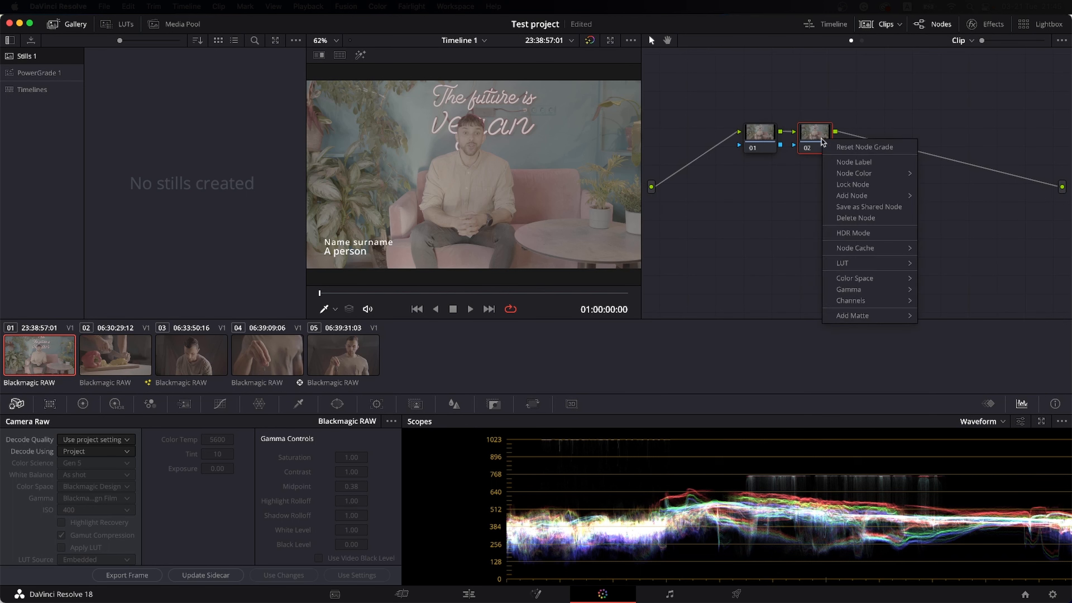
{"action": "left_click", "coordinate": [939, 197]}
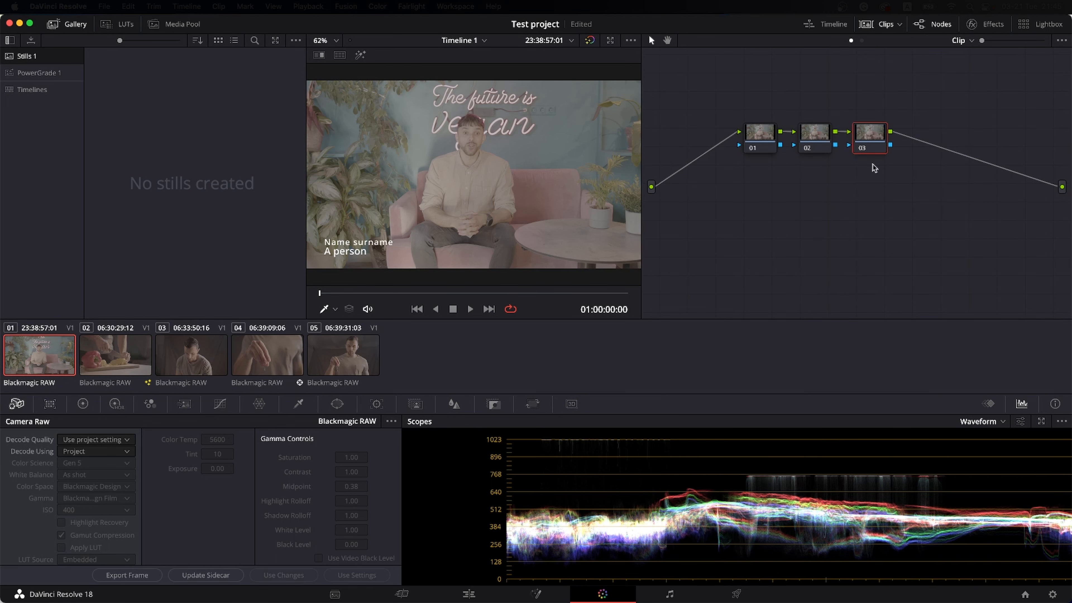
- For node 01, decode the RAW using Clip and set saturation to 1.20, contrast to 1.26 and midpoint to 0.29
{"action": "left_click", "coordinate": [766, 136]}
{"action": "scroll", "coordinate": [612, 230], "scroll_direction": "up", "scroll_amount": 3}
{"action": "scroll", "coordinate": [466, 249], "scroll_direction": "down", "scroll_amount": 5}
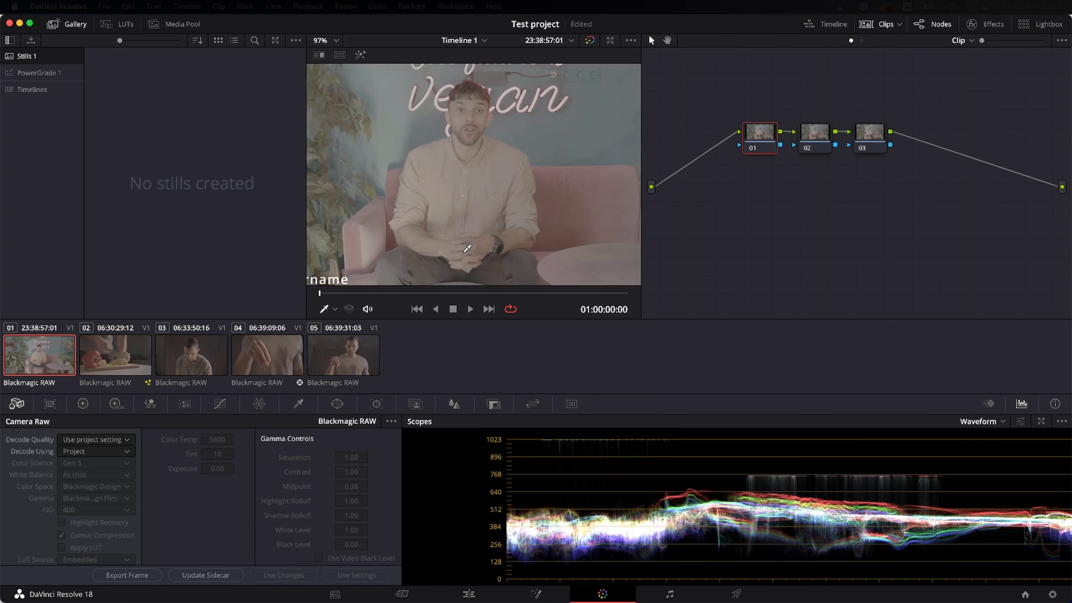
{"action": "left_click", "coordinate": [87, 451]}
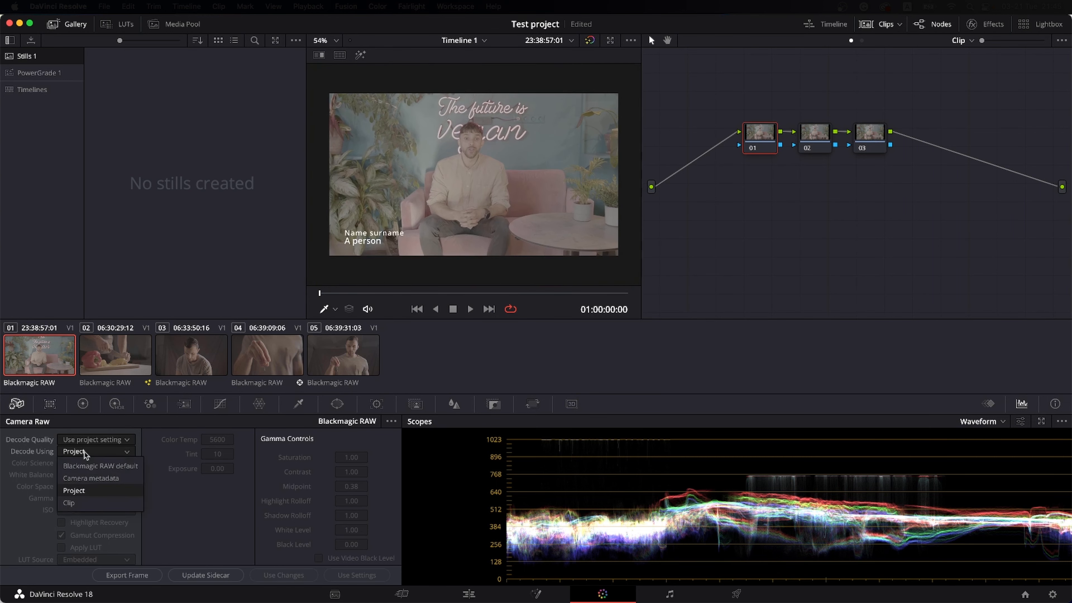
{"action": "left_click", "coordinate": [90, 503]}
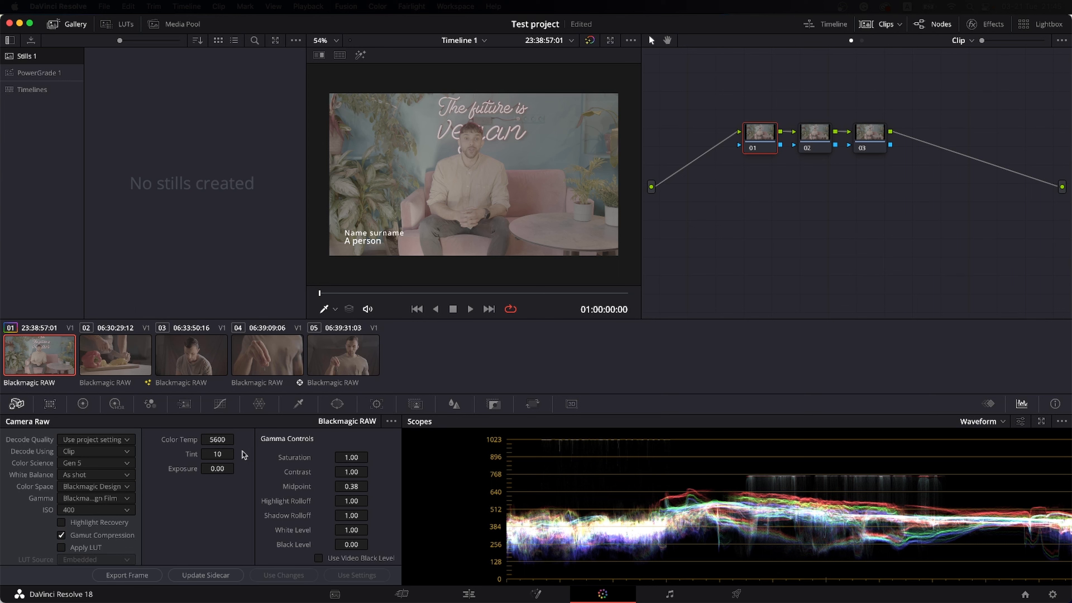
{"action": "mouse_move", "coordinate": [357, 471]}
{"action": "left_mouse_down"}
{"action": "mouse_move", "coordinate": [371, 470]}
{"action": "mouse_move", "coordinate": [347, 485]}
{"action": "mouse_move", "coordinate": [371, 457]}
{"action": "left_mouse_up"}
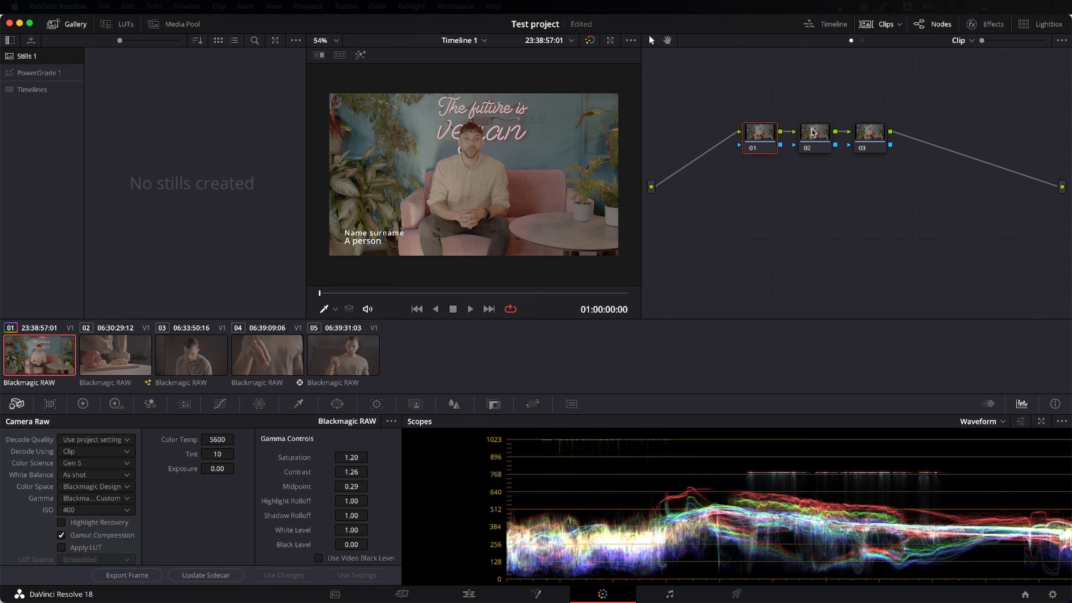
- Try a temperature of -150, a blue gamma of -0.02 and a gain of 1.02 on node 02
{"action": "left_click", "coordinate": [814, 139]}
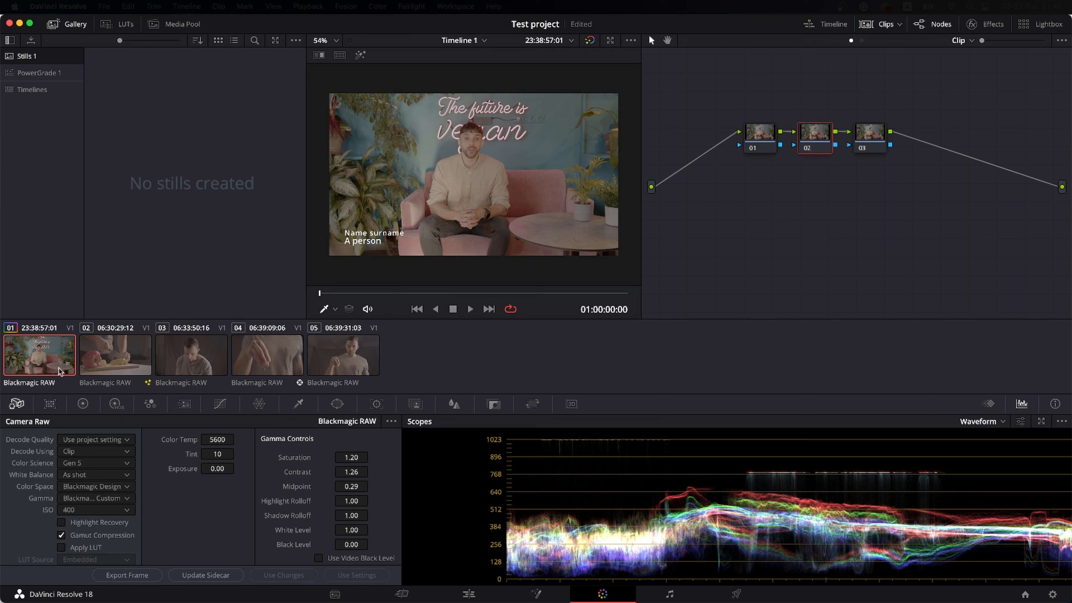
{"action": "left_click", "coordinate": [82, 405]}
{"action": "mouse_move", "coordinate": [102, 435]}
{"action": "left_mouse_down"}
{"action": "mouse_move", "coordinate": [132, 436]}
{"action": "mouse_move", "coordinate": [115, 436]}
{"action": "left_mouse_up"}
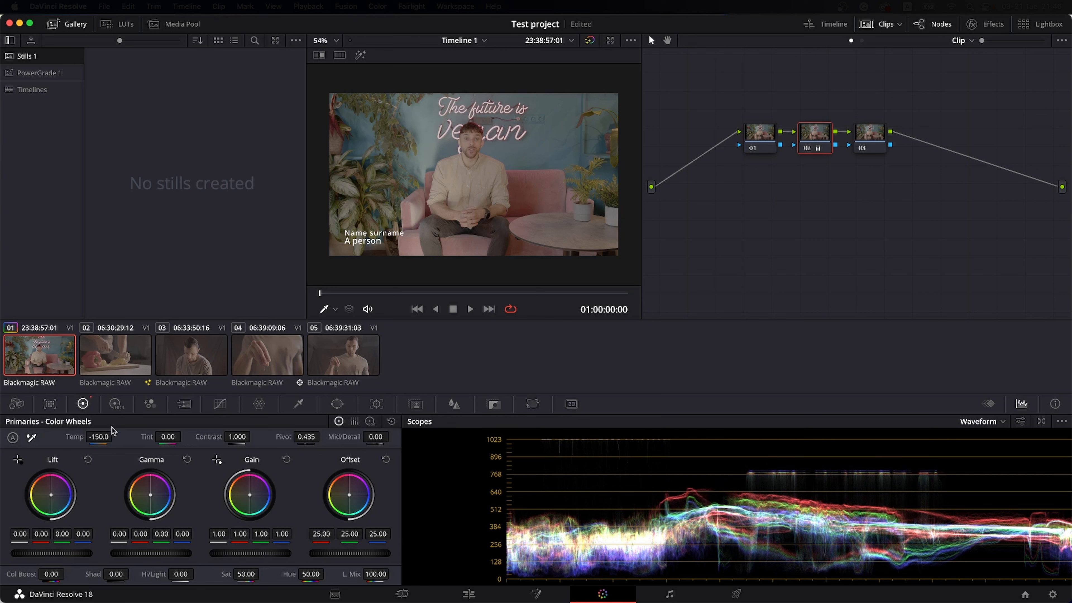
{"action": "left_click_drag", "start_coordinate": [150, 495], "coordinate": [149, 494]}
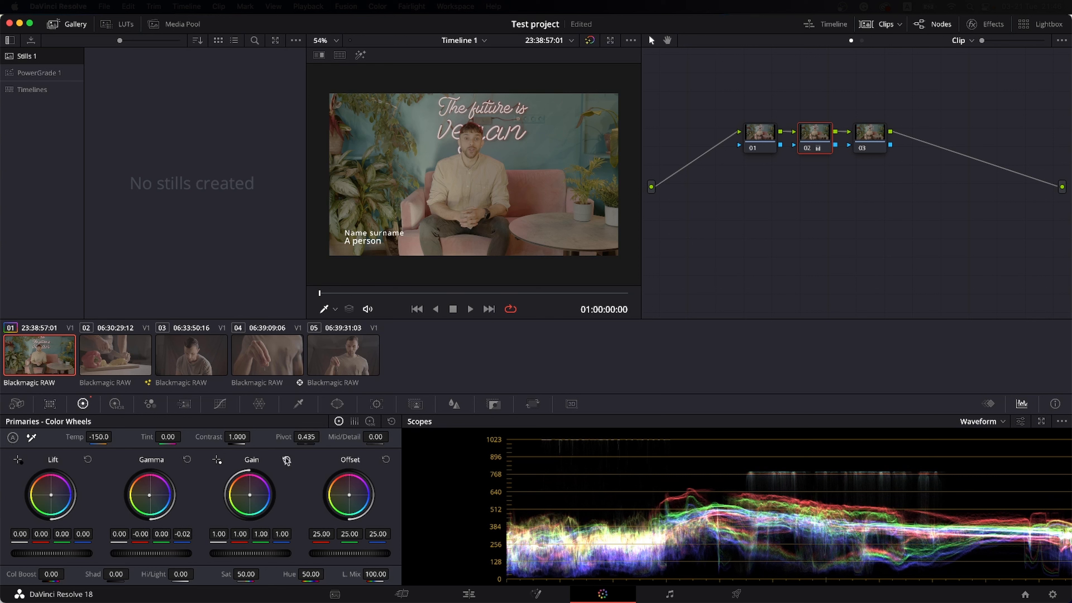
{"action": "left_click_drag", "start_coordinate": [261, 553], "coordinate": [276, 553]}
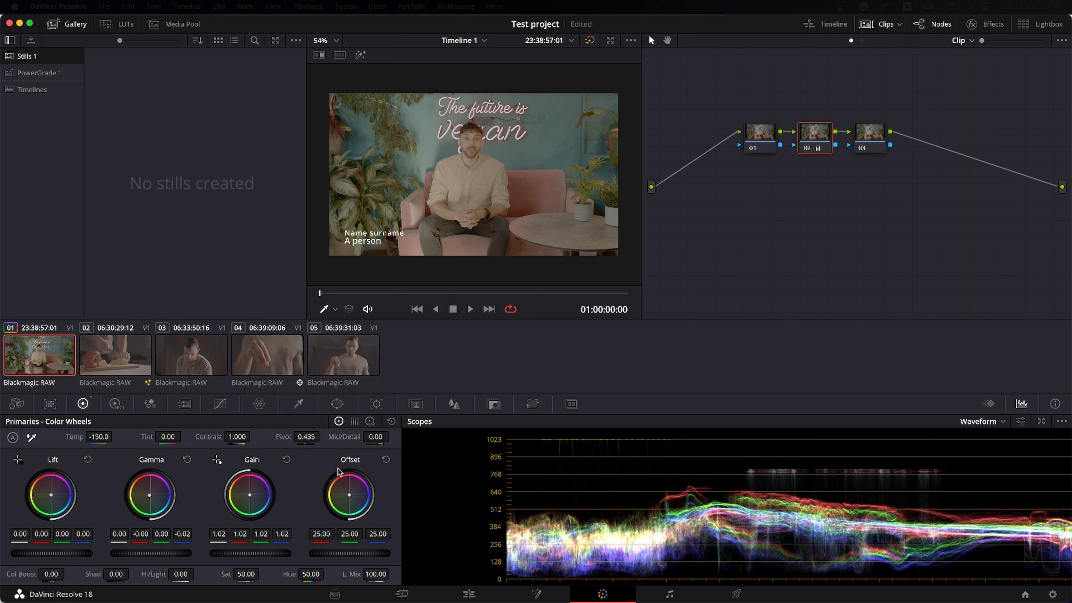
- Reset the grade of node 02
{"action": "right_click", "coordinate": [820, 136]}
{"action": "left_click", "coordinate": [840, 138]}
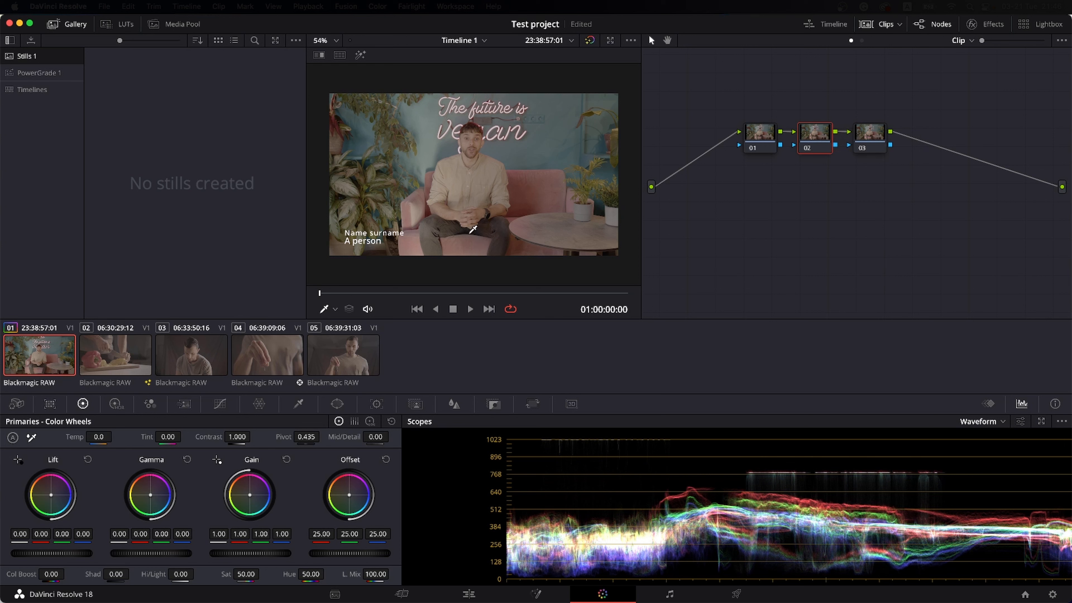
- Set node 02's contrast to 1.188 and lower its gamma to -0.02 on all channels, using the waveform as reference
{"action": "scroll", "coordinate": [470, 233], "scroll_direction": "up", "scroll_amount": 2}
{"action": "scroll", "coordinate": [469, 233], "scroll_direction": "down", "scroll_amount": 2}
{"action": "left_click_drag", "start_coordinate": [237, 437], "coordinate": [254, 437]}
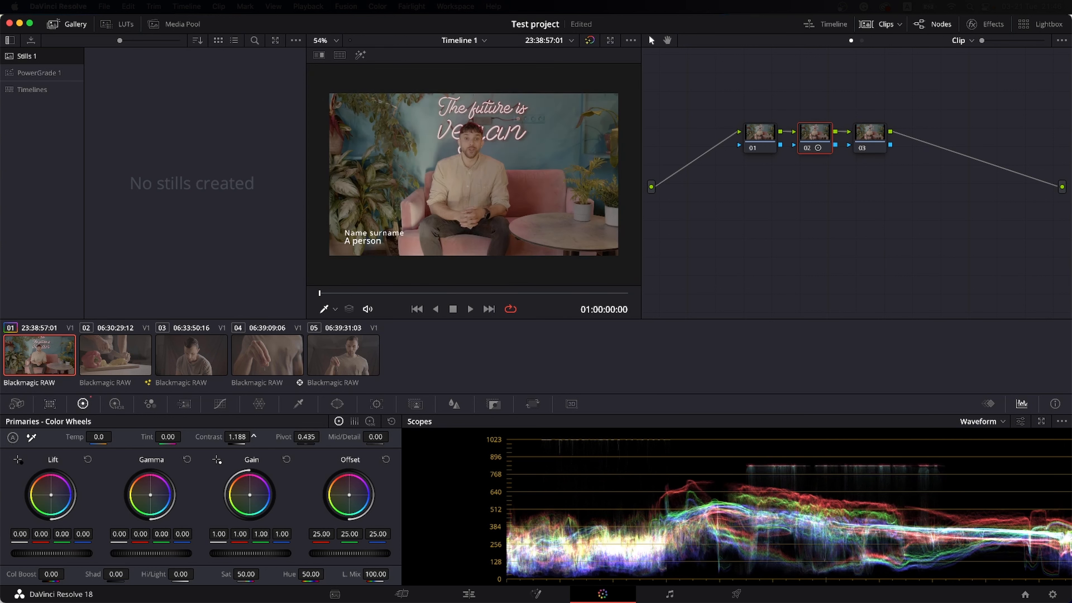
{"action": "scroll", "coordinate": [628, 487], "scroll_direction": "right", "scroll_amount": 3}
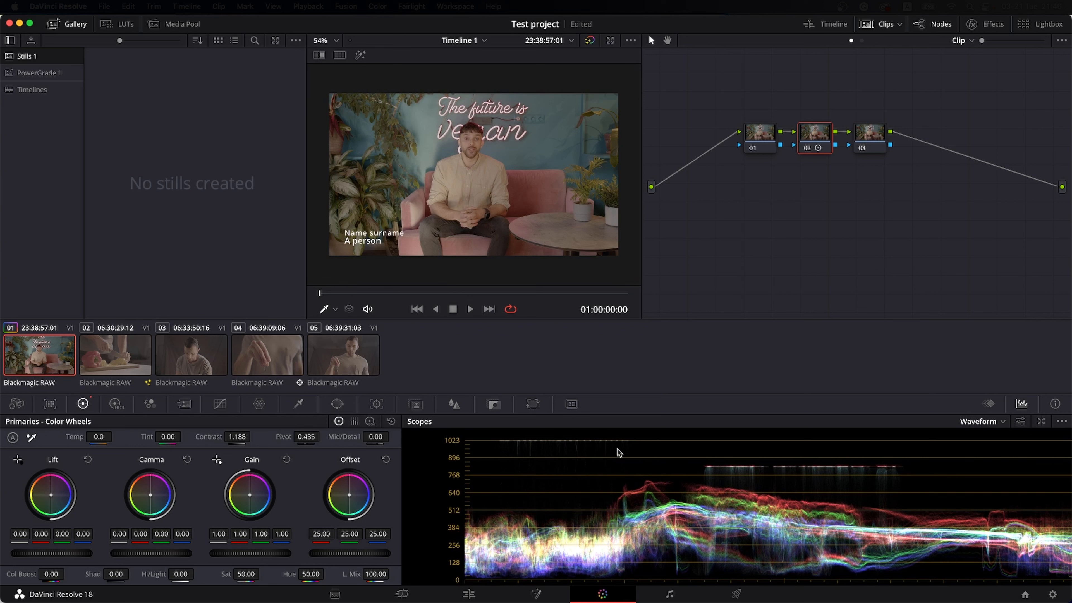
{"action": "scroll", "coordinate": [614, 450], "scroll_direction": "right", "scroll_amount": 1}
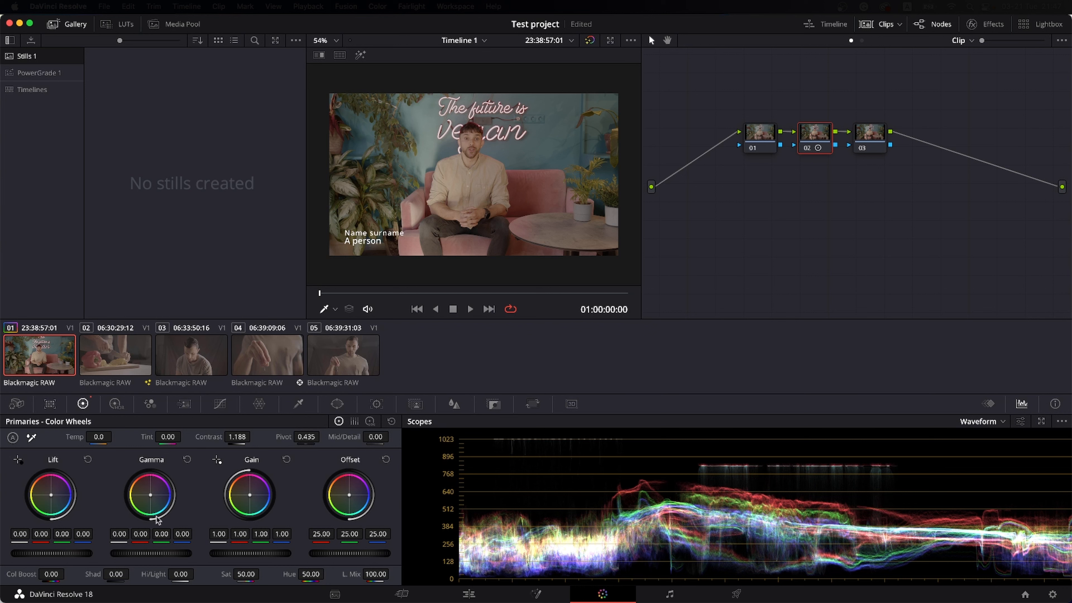
{"action": "left_click_drag", "start_coordinate": [165, 555], "coordinate": [159, 555]}
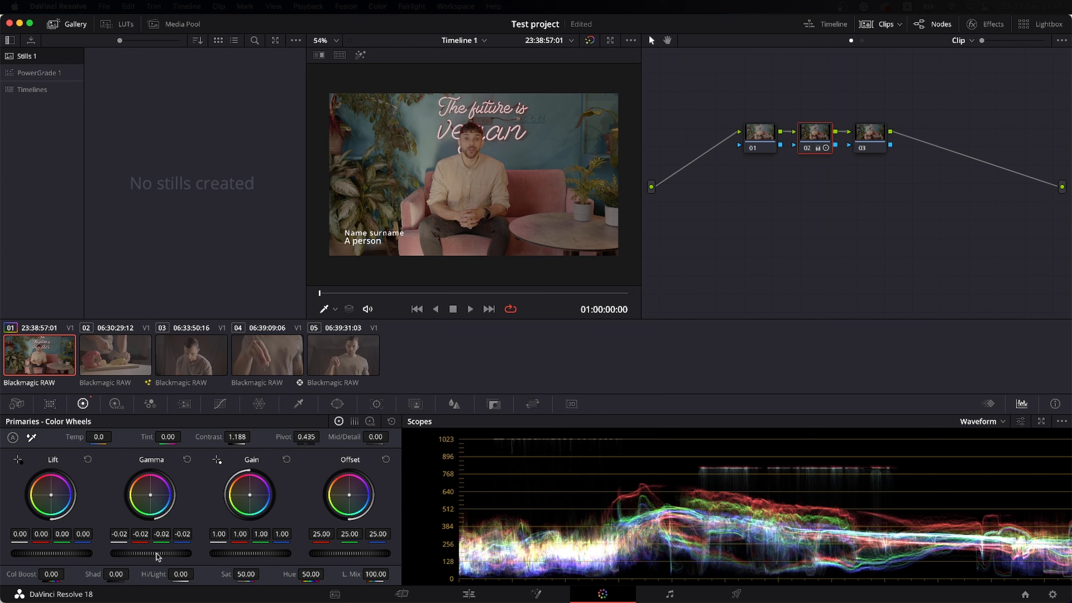
- Add shadow, midtone and highlight points to node 02's custom curve, raising the highlights and midtones slightly and lowering the shadows
{"action": "left_click", "coordinate": [220, 404]}
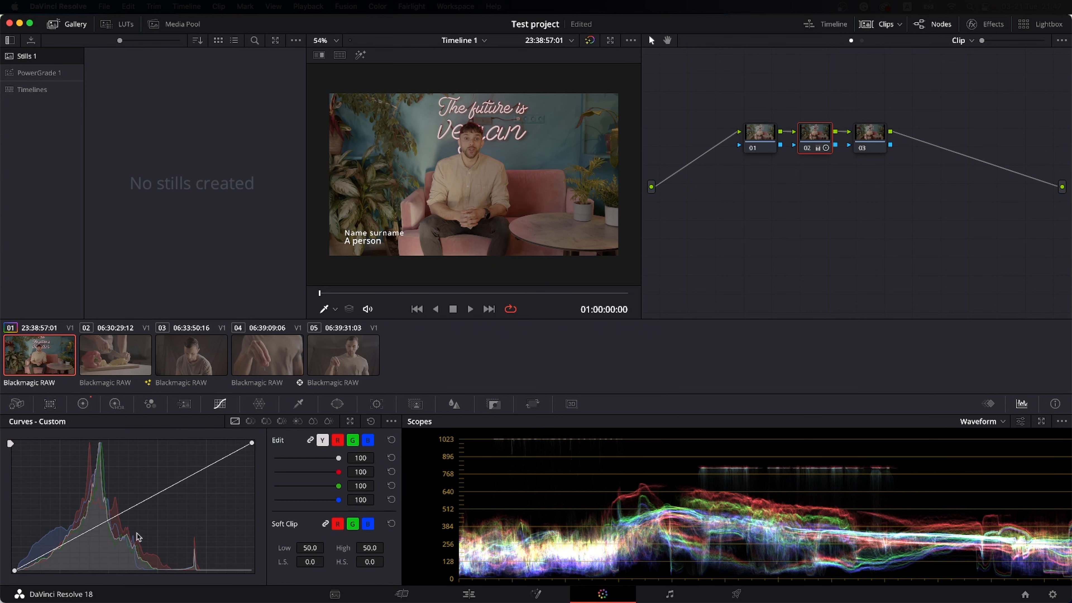
{"action": "left_click", "coordinate": [52, 549]}
{"action": "left_click", "coordinate": [120, 512]}
{"action": "left_click", "coordinate": [208, 470]}
{"action": "mouse_move", "coordinate": [210, 471]}
{"action": "left_mouse_down"}
{"action": "mouse_move", "coordinate": [210, 454]}
{"action": "mouse_move", "coordinate": [209, 463]}
{"action": "left_mouse_up"}
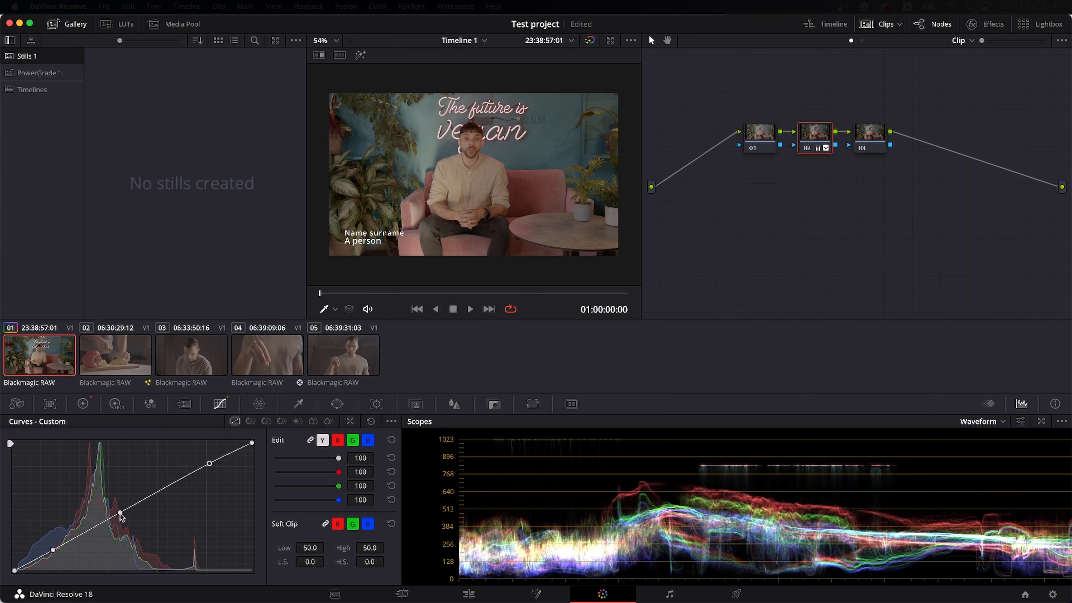
{"action": "left_click_drag", "start_coordinate": [120, 513], "coordinate": [119, 511]}
{"action": "left_click_drag", "start_coordinate": [52, 550], "coordinate": [55, 553]}
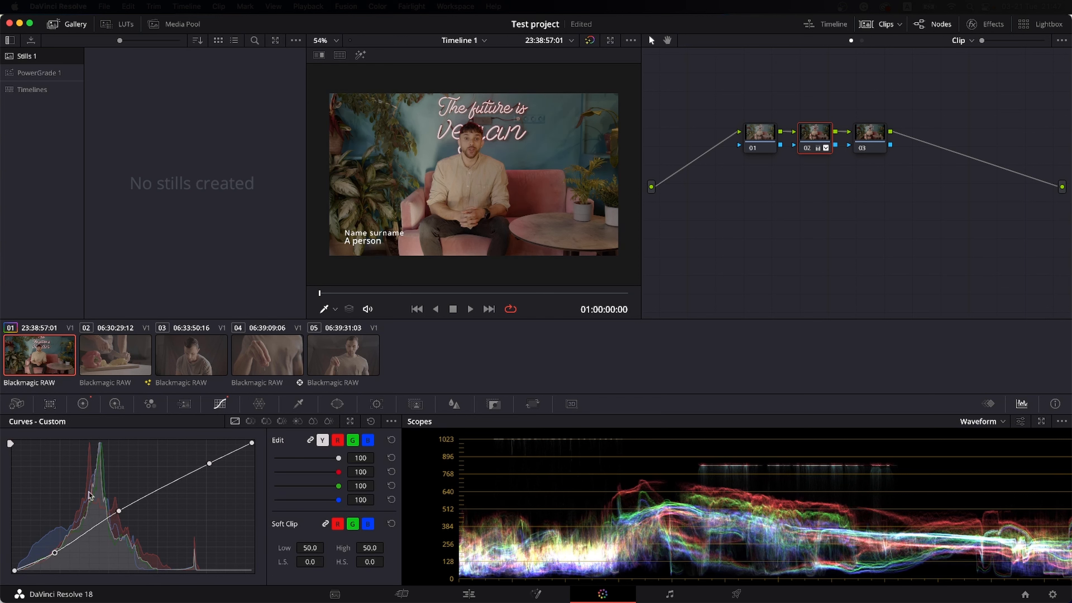
- Set node 02's tint to -7.00 and lower the offset to 23.70 on all channels
{"action": "left_click", "coordinate": [83, 403]}
{"action": "left_click_drag", "start_coordinate": [167, 437], "coordinate": [153, 436]}
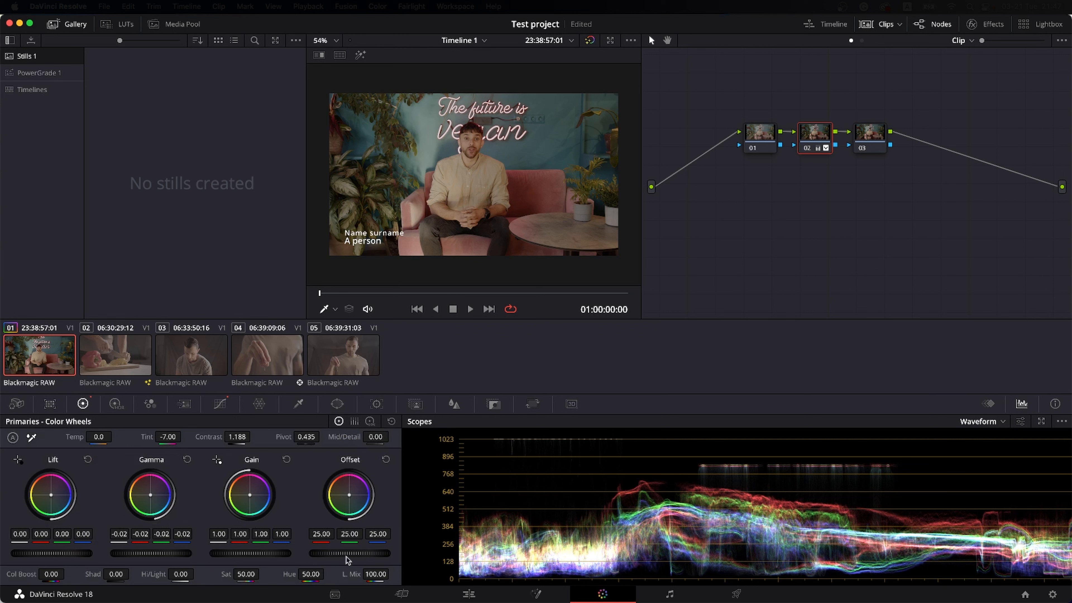
{"action": "left_click_drag", "start_coordinate": [350, 552], "coordinate": [336, 553]}
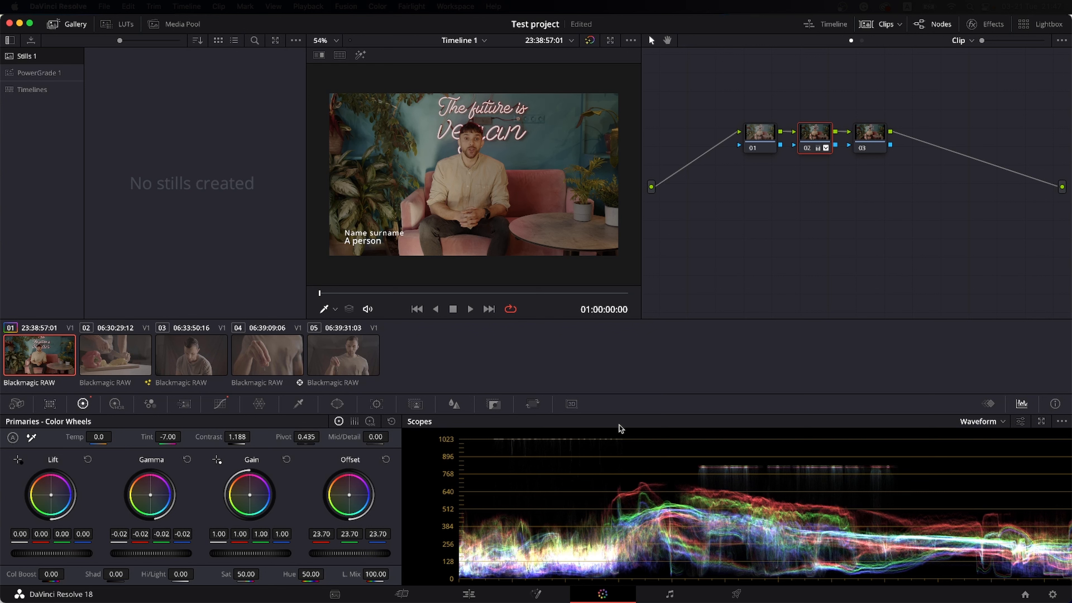
- Select clip 02 and add two serial nodes after its first node
{"action": "left_click", "coordinate": [97, 363]}
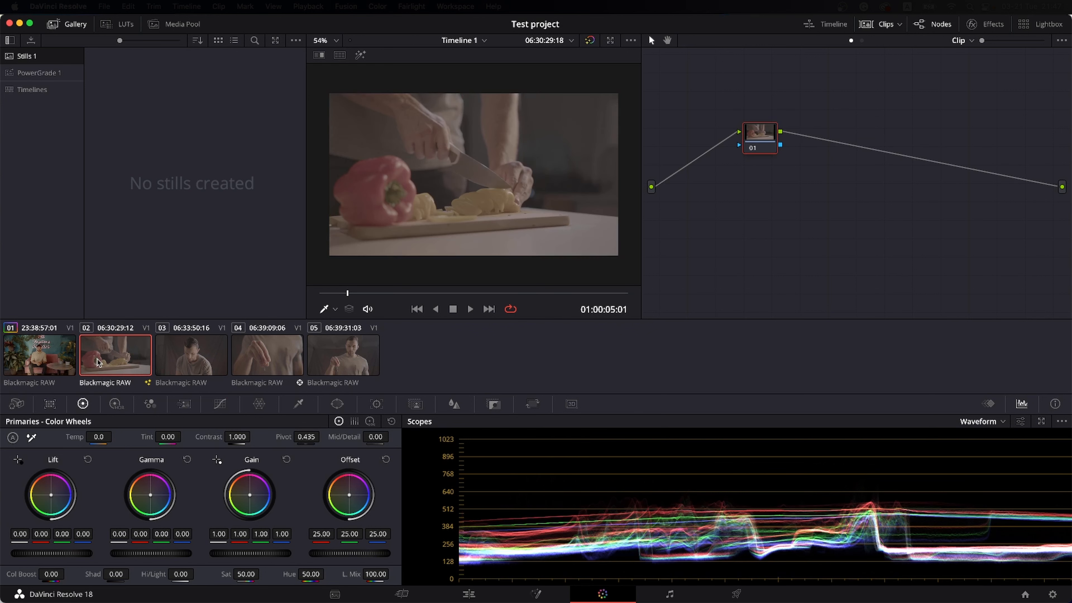
{"action": "right_click", "coordinate": [758, 137]}
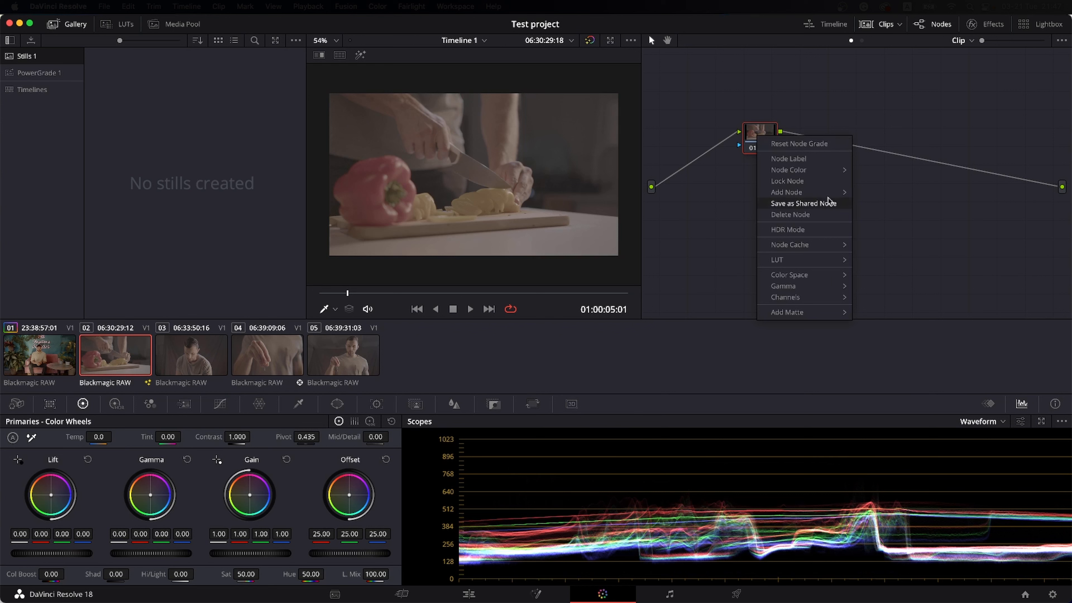
{"action": "left_click", "coordinate": [856, 192]}
{"action": "right_click", "coordinate": [823, 136]}
{"action": "mouse_move", "coordinate": [882, 191]}
{"action": "left_click", "coordinate": [944, 192]}
- On node 01 of clip 02, decode the Camera Raw using Clip and set color temperature to 3300 and tint to 4
{"action": "left_click", "coordinate": [766, 137]}
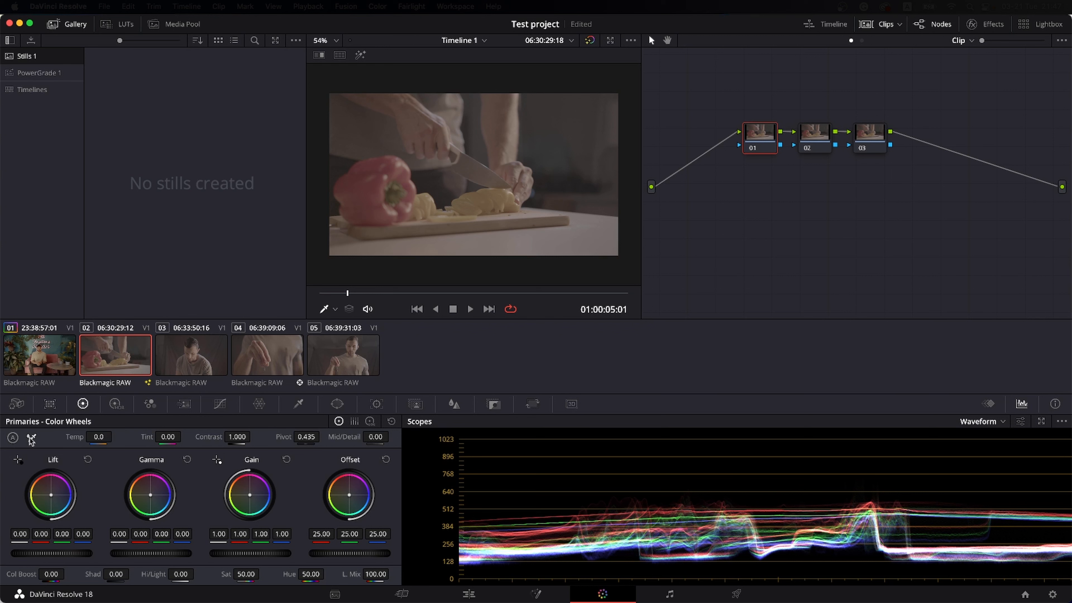
{"action": "left_click", "coordinate": [16, 404]}
{"action": "left_click", "coordinate": [94, 452]}
{"action": "left_click", "coordinate": [106, 506]}
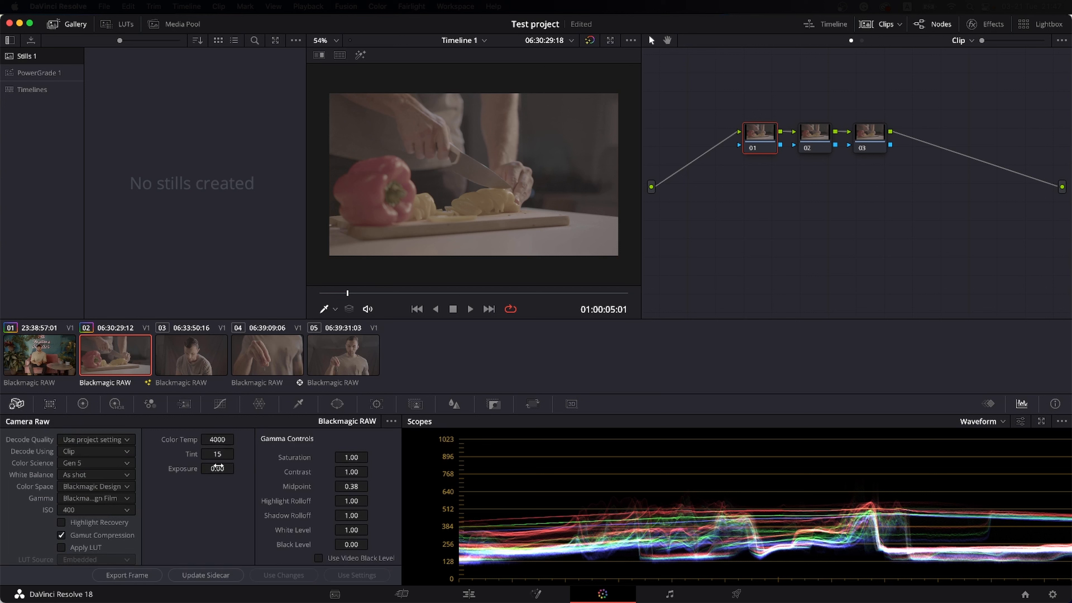
{"action": "left_click", "coordinate": [217, 439]}
{"action": "type", "text": "3300"}
{"action": "key", "text": "Return"}
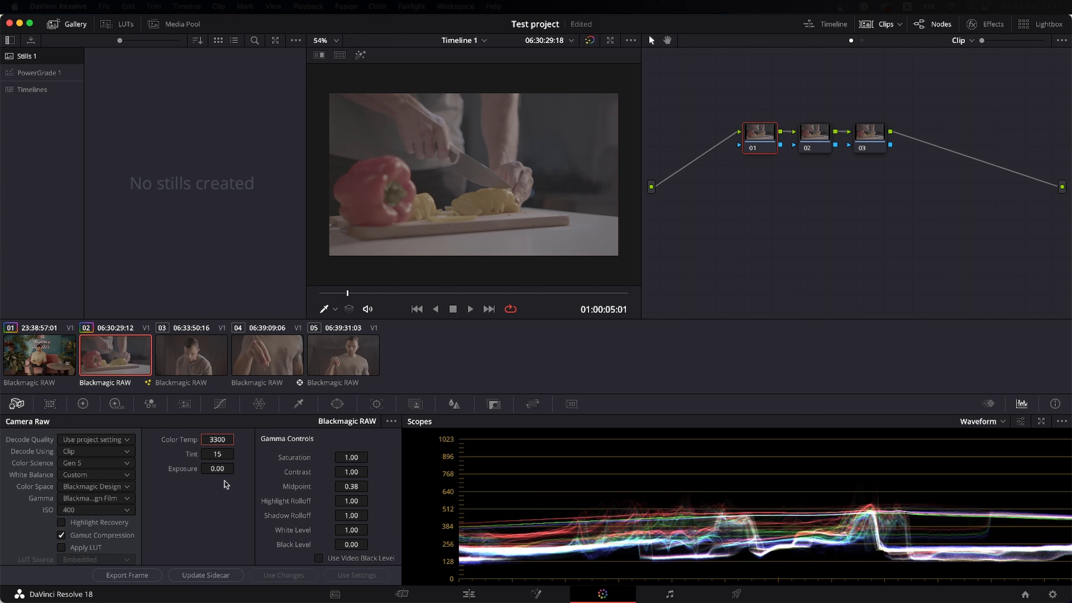
{"action": "left_click_drag", "start_coordinate": [223, 458], "coordinate": [211, 459]}
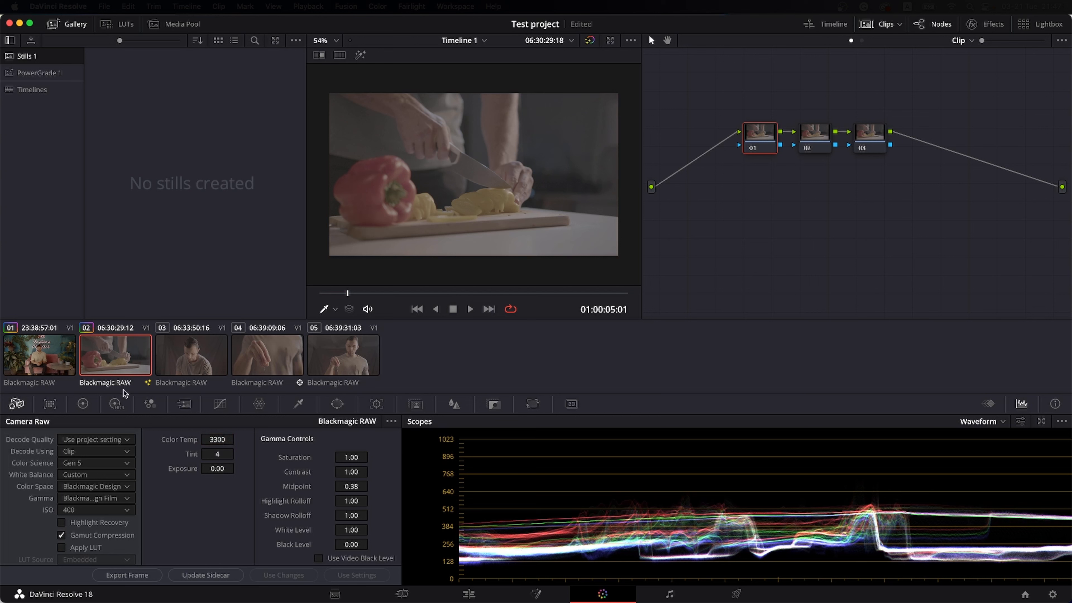
- Set node 02's contrast to 1.490, temperature to -10.0 and gain to 1.05 on all channels
{"action": "left_click", "coordinate": [826, 134]}
{"action": "left_click", "coordinate": [82, 405]}
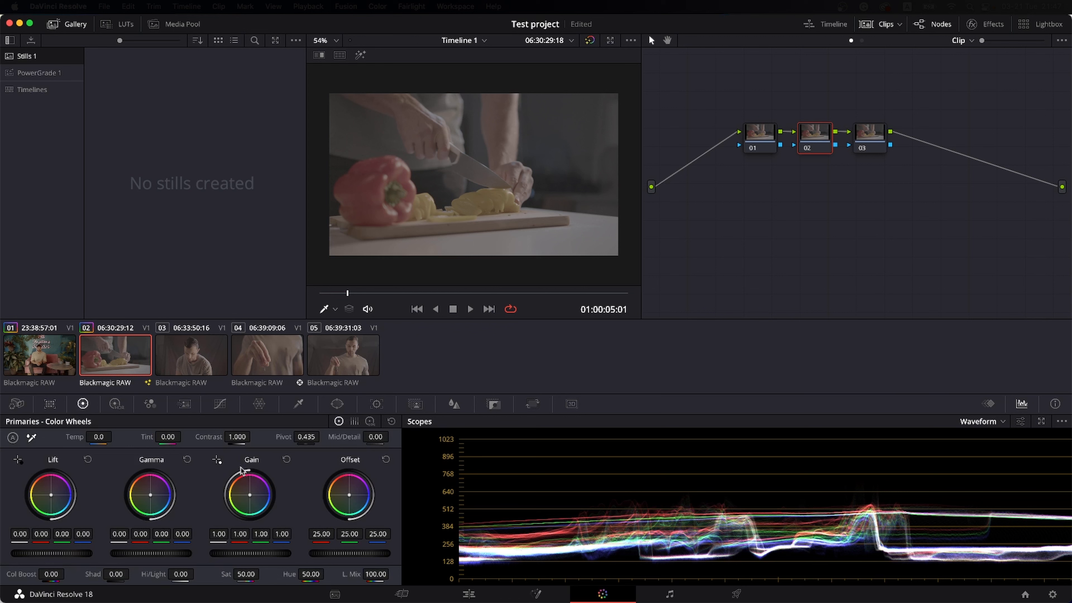
{"action": "left_click_drag", "start_coordinate": [237, 437], "coordinate": [254, 437]}
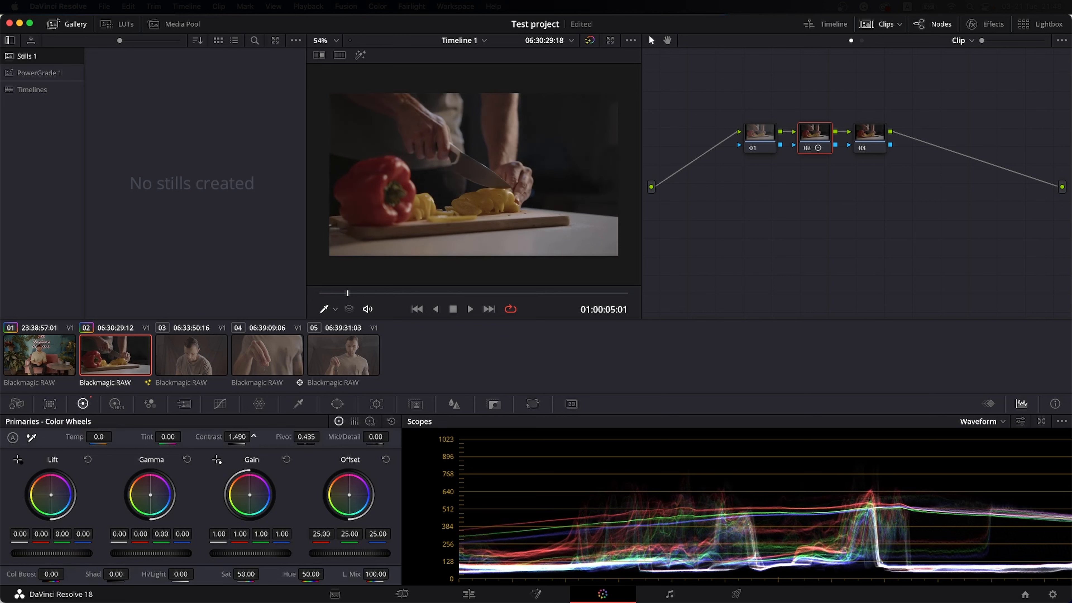
{"action": "left_click_drag", "start_coordinate": [99, 437], "coordinate": [115, 436]}
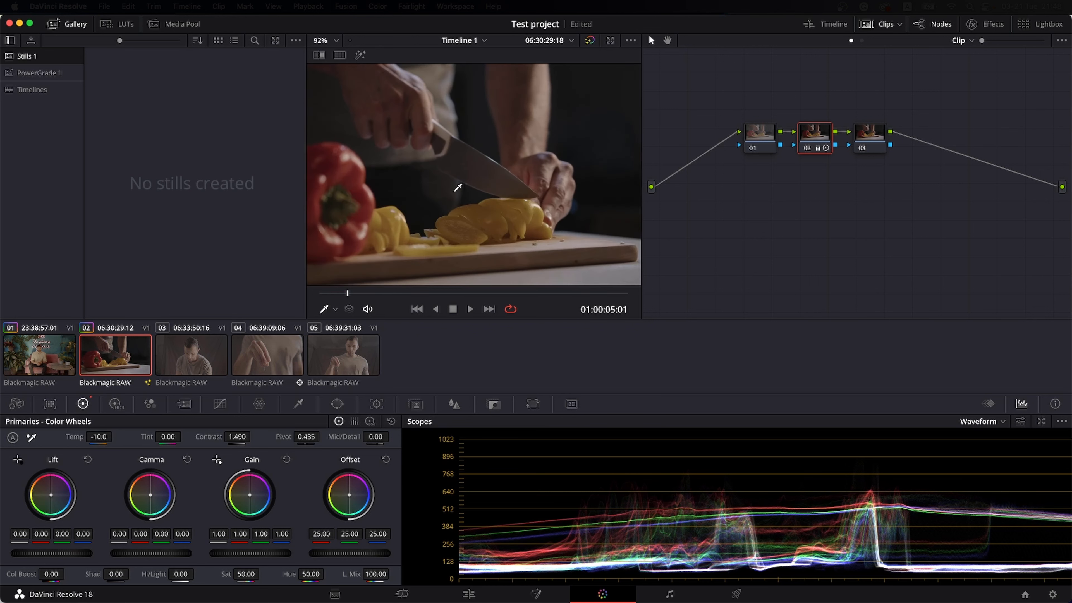
{"action": "left_click_drag", "start_coordinate": [246, 555], "coordinate": [256, 555]}
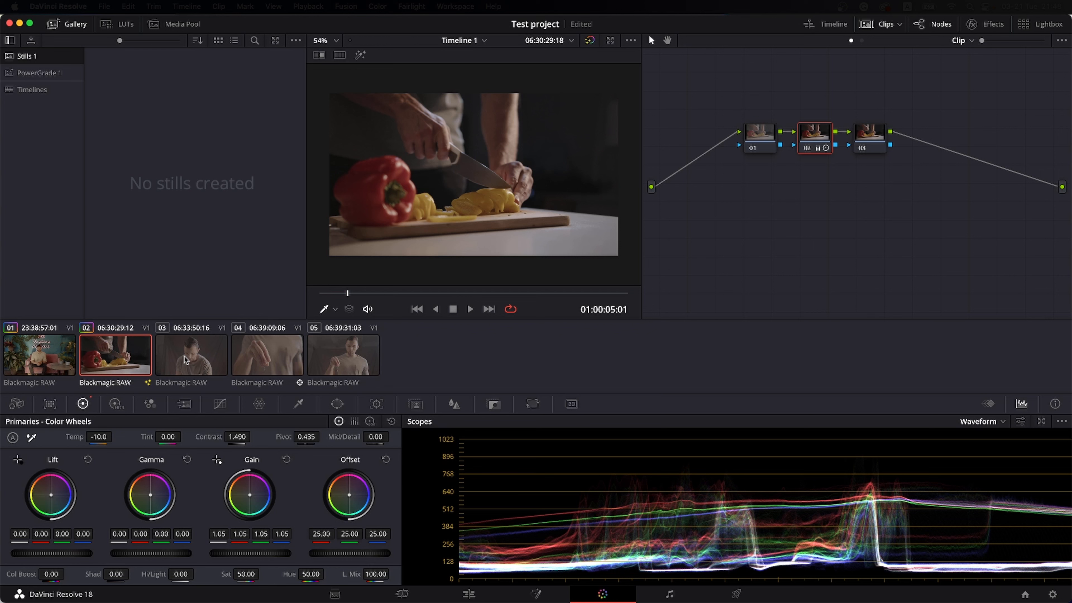
- Apply clip 02's grade to clip 03, then play clip 03 to check it
{"action": "right_click", "coordinate": [126, 358]}
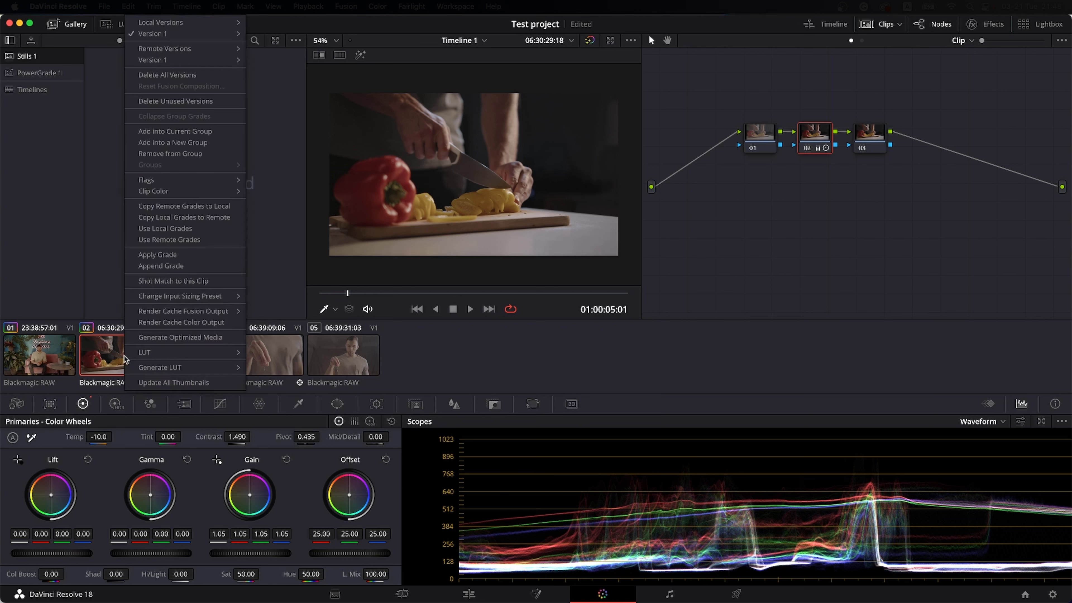
{"action": "left_click", "coordinate": [186, 260]}
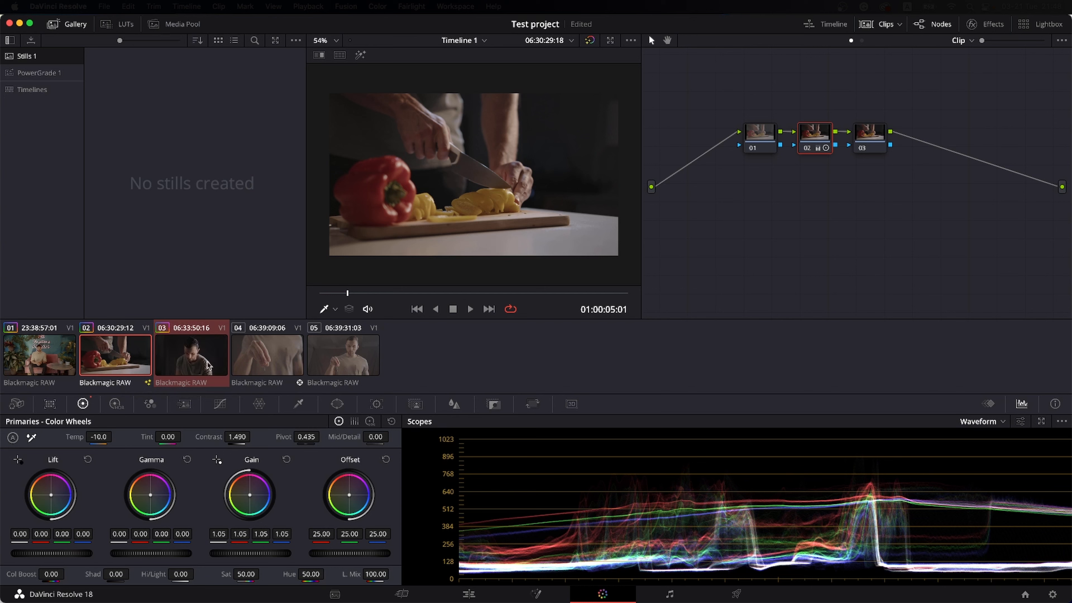
{"action": "left_click", "coordinate": [194, 371]}
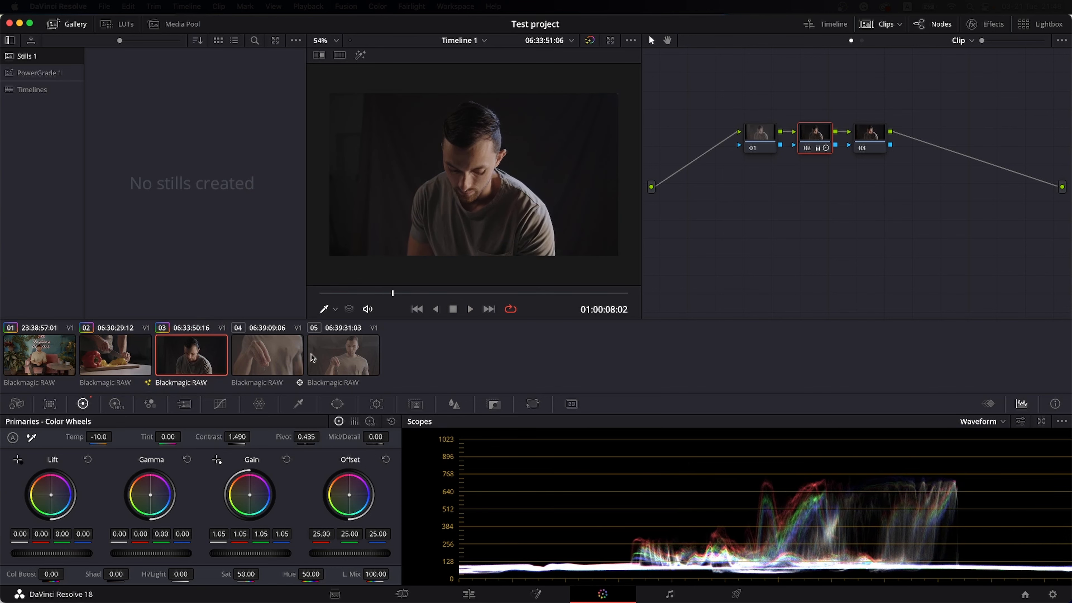
{"action": "key", "text": "super+f"}
{"action": "key", "text": "space"}
{"action": "key", "text": "Escape"}
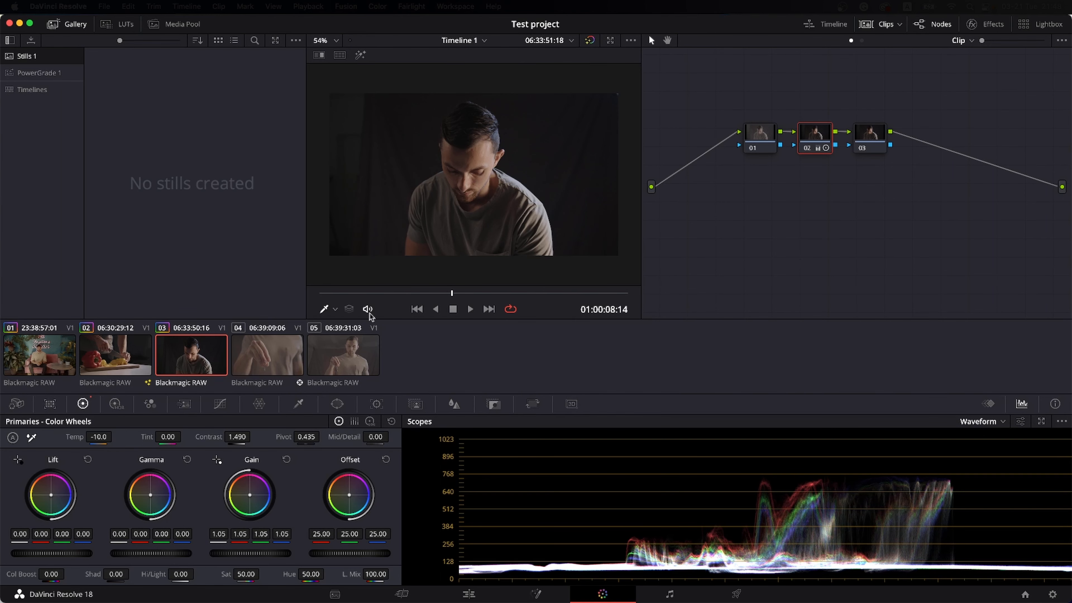
{"action": "key", "text": "space"}
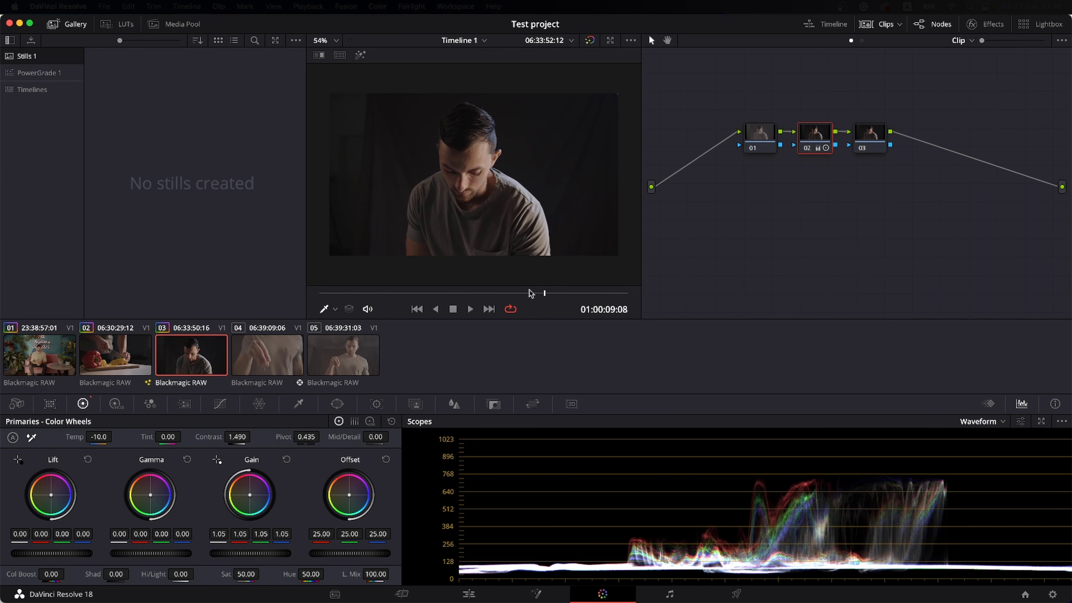
- Apply clip 03's grade to clip 05 and play clip 05 briefly to check it
{"action": "left_click", "coordinate": [353, 363]}
{"action": "right_click", "coordinate": [175, 364]}
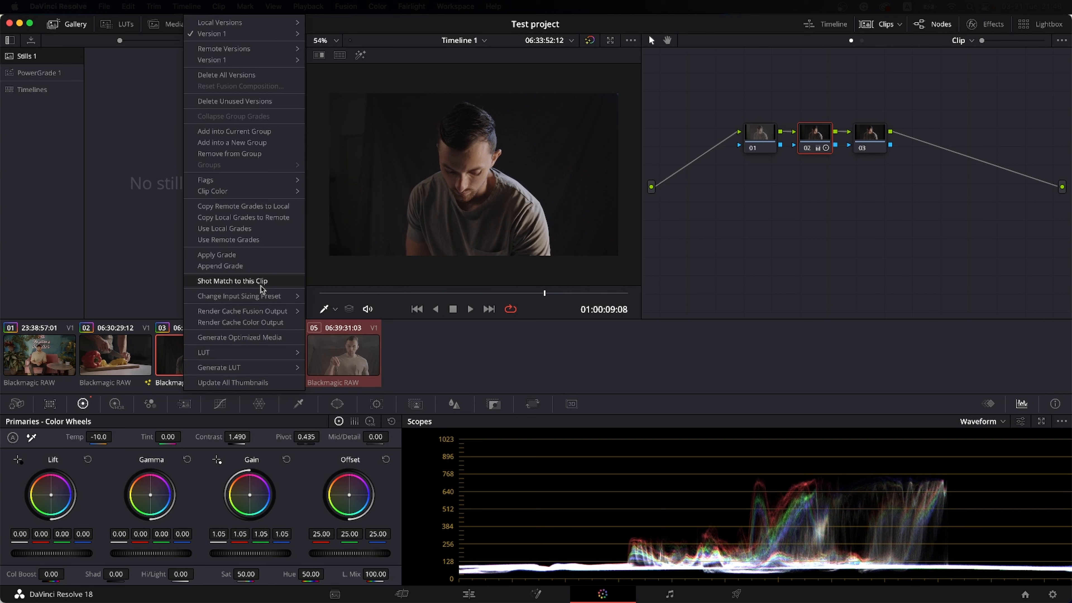
{"action": "left_click", "coordinate": [247, 256]}
{"action": "left_click", "coordinate": [359, 371]}
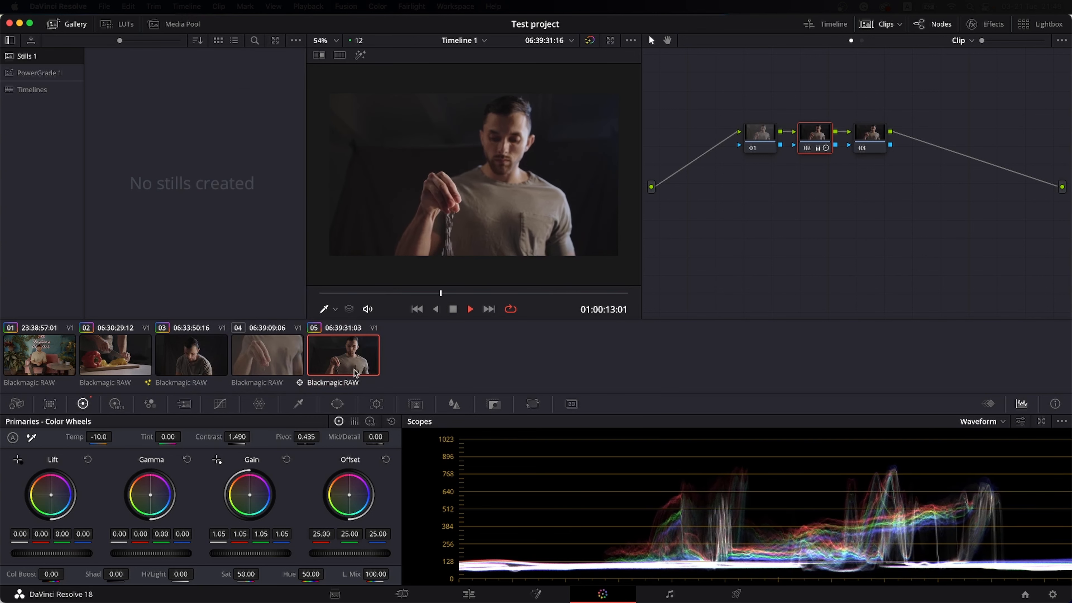
{"action": "key", "text": "space"}
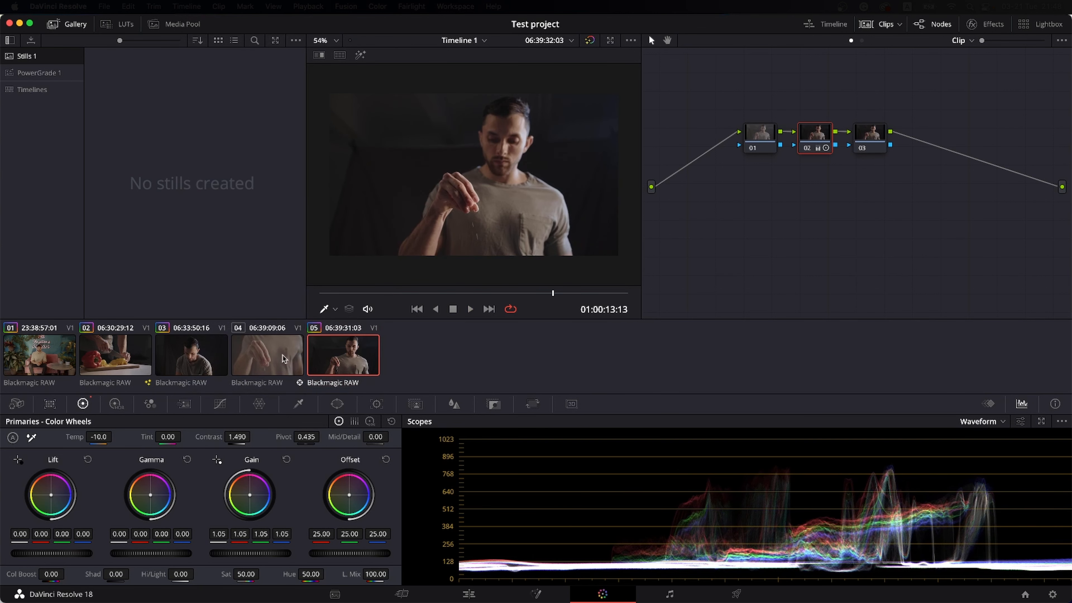
- Apply clip 05's grade to clip 04, the close-up of the hand
{"action": "left_click", "coordinate": [256, 358]}
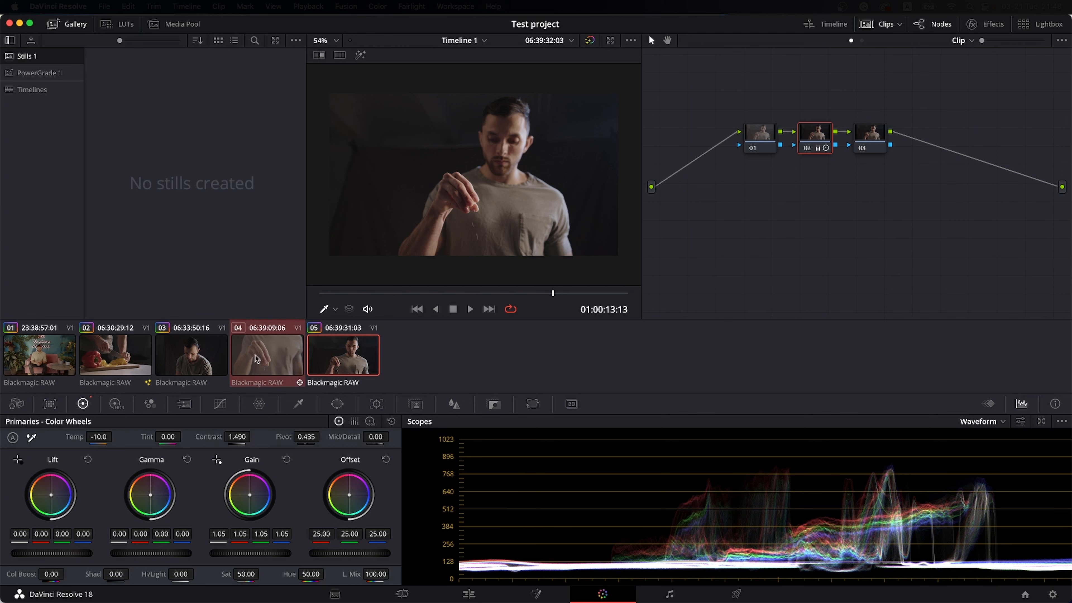
{"action": "right_click", "coordinate": [324, 354]}
{"action": "left_click", "coordinate": [359, 255]}
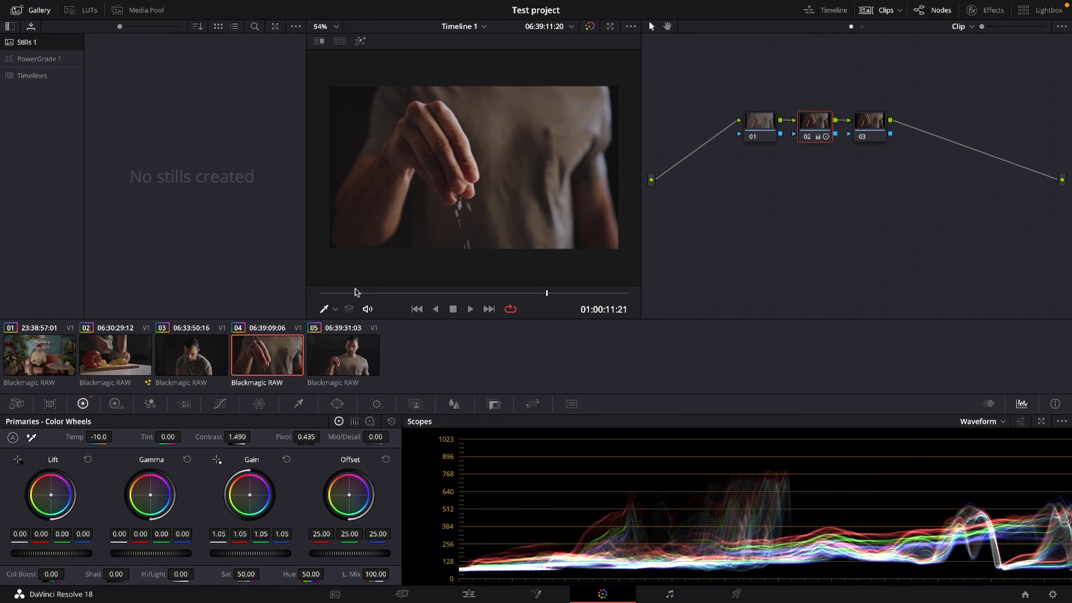
- Stabilize clip 04 using the Similarity mode and play it back to check the result
{"action": "left_click", "coordinate": [861, 123]}
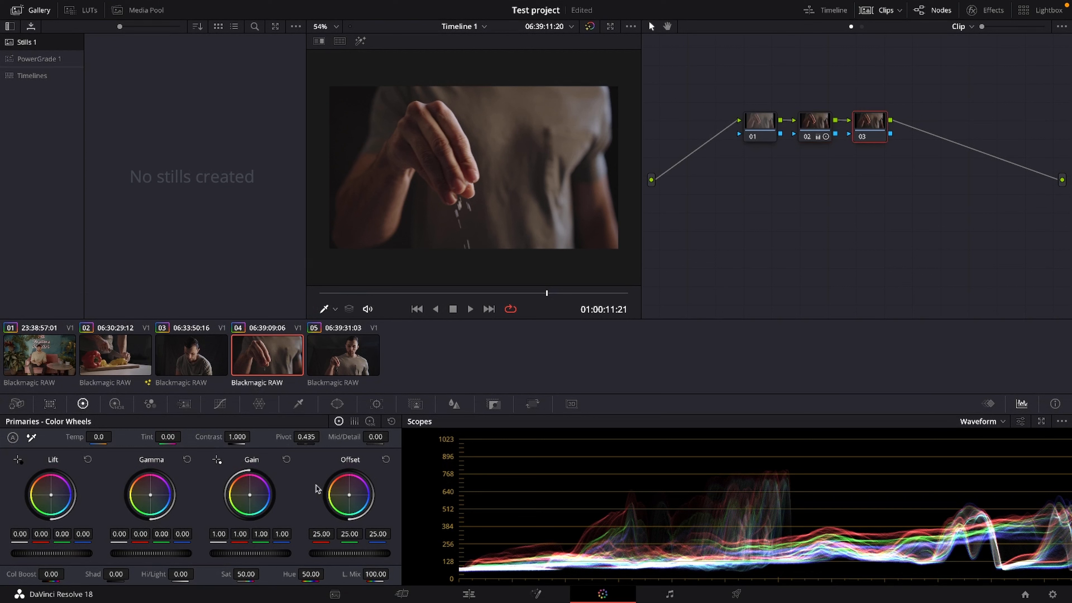
{"action": "left_click", "coordinate": [376, 404]}
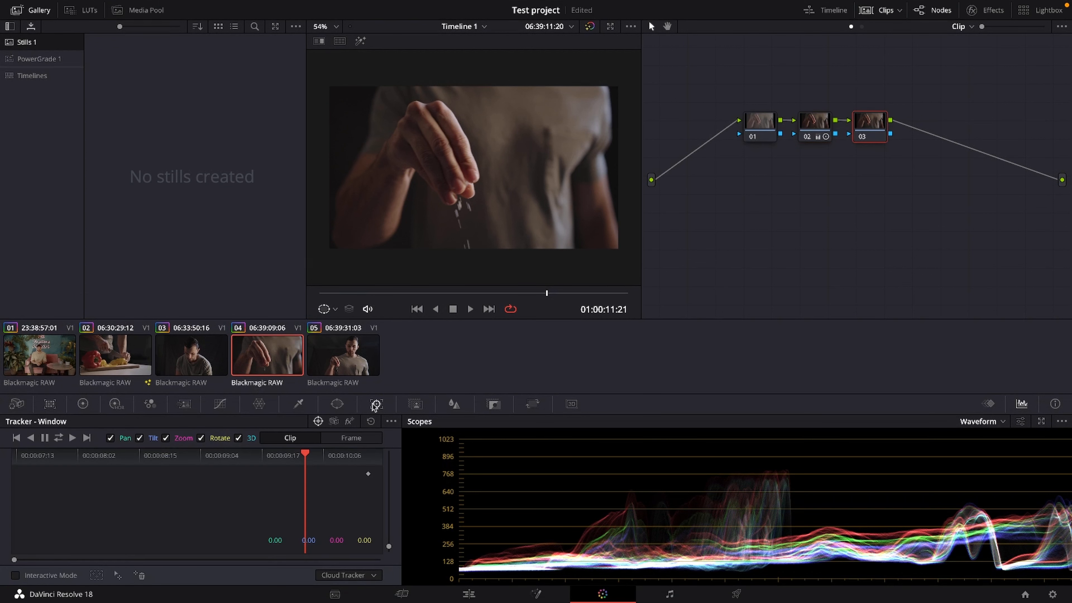
{"action": "left_click", "coordinate": [334, 420]}
{"action": "left_click", "coordinate": [336, 575]}
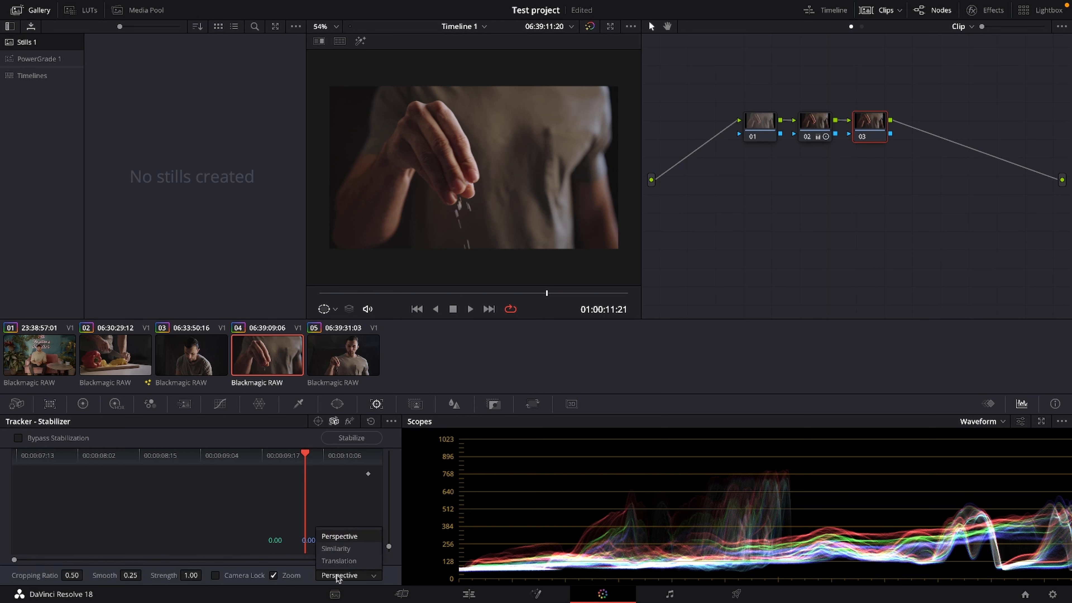
{"action": "left_click", "coordinate": [334, 549]}
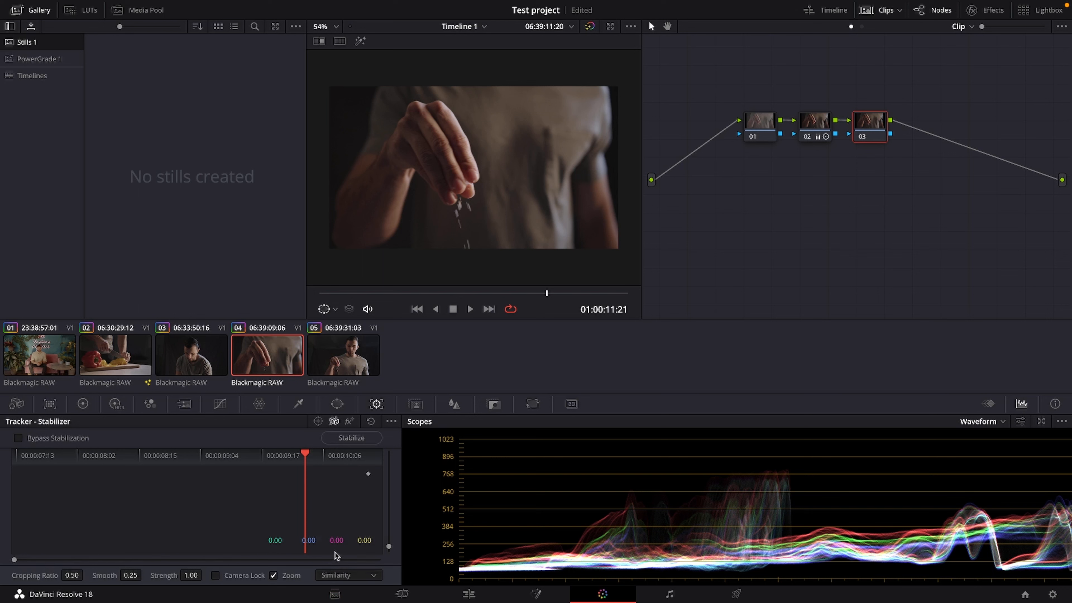
{"action": "left_click", "coordinate": [346, 440]}
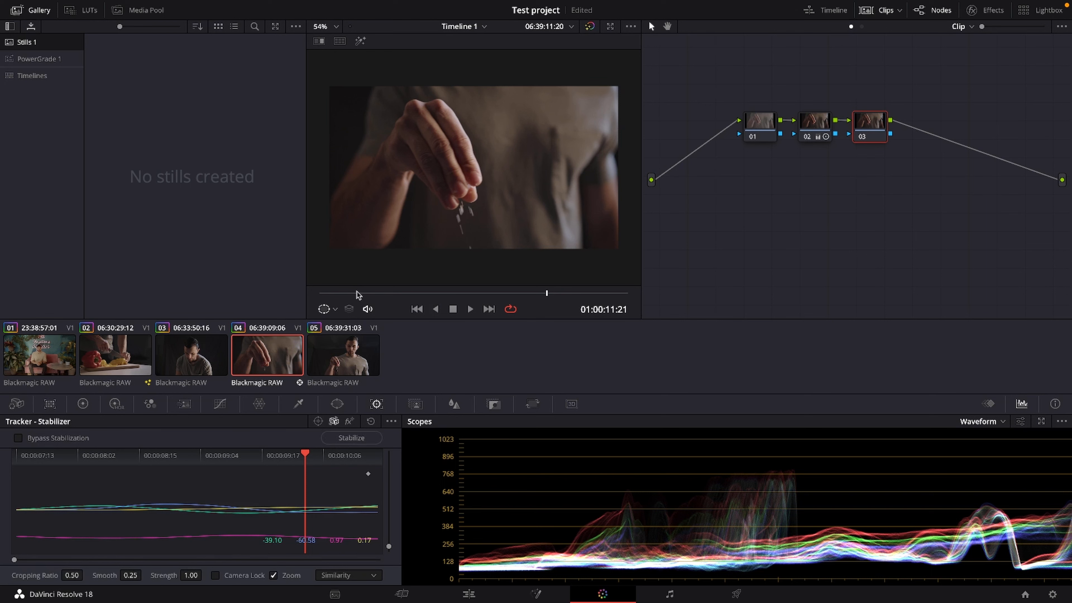
{"action": "key", "text": "space"}
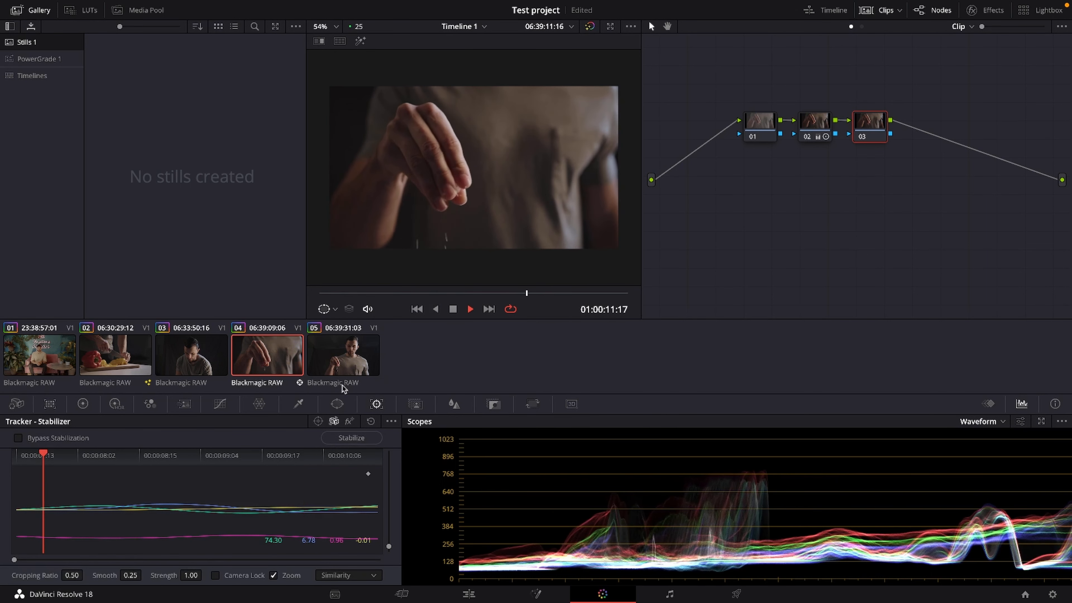
{"action": "key", "text": "space"}
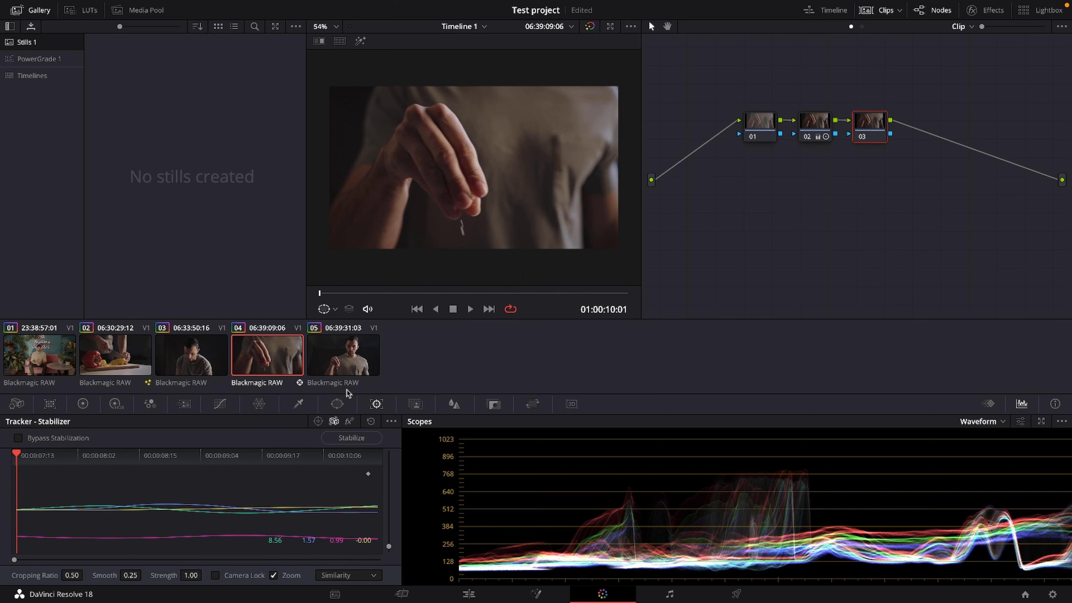
- Review the Camera Raw, Primaries wheels, bars and log, HDR, Motion Effects and Curves controls for clip 04
{"action": "left_click", "coordinate": [19, 404]}
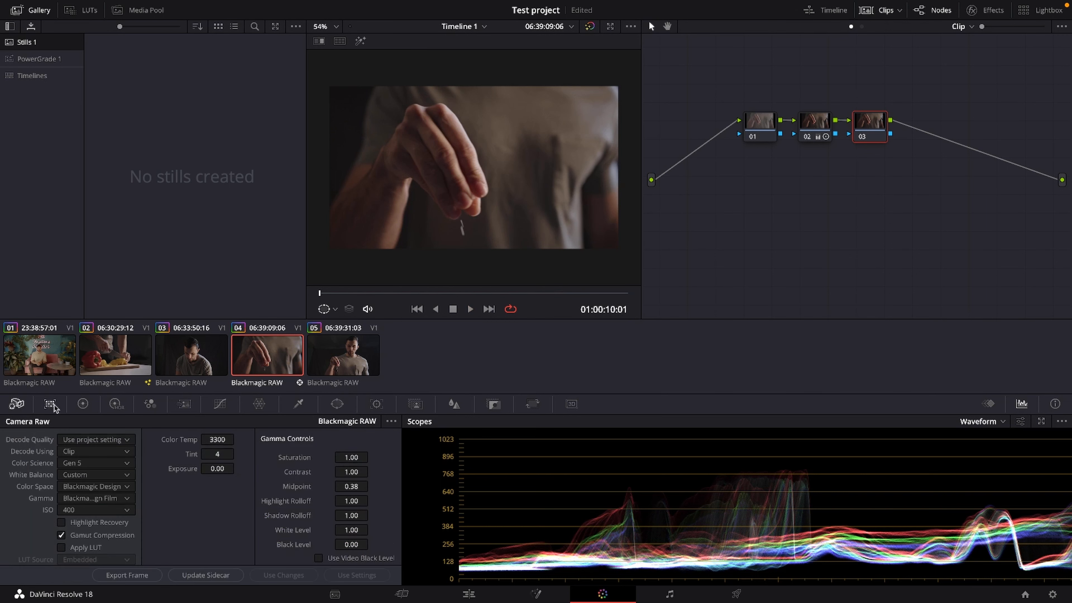
{"action": "left_click", "coordinate": [83, 404]}
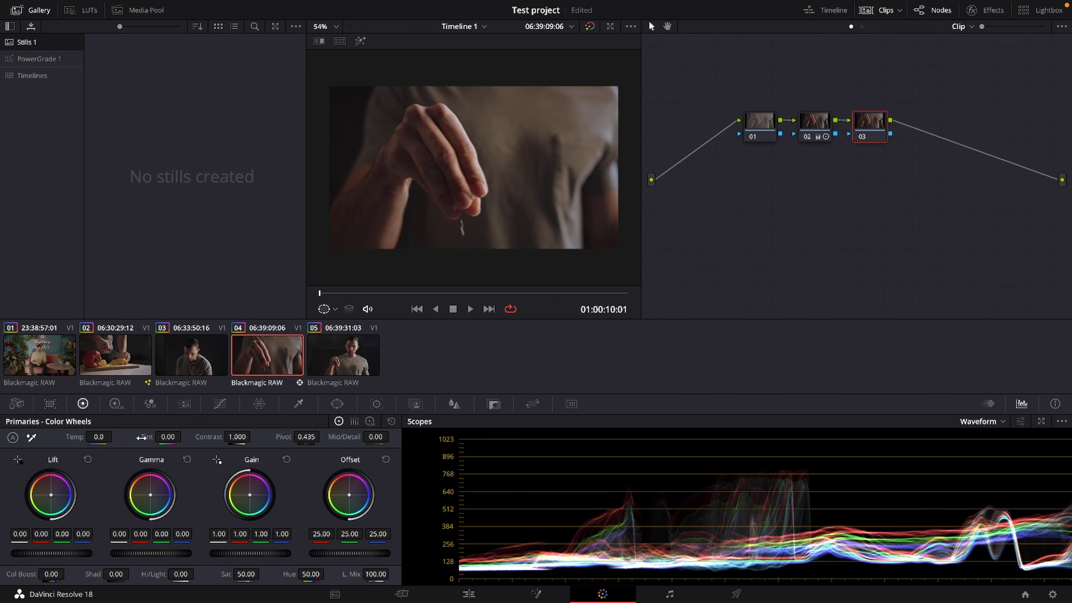
{"action": "left_click", "coordinate": [354, 421]}
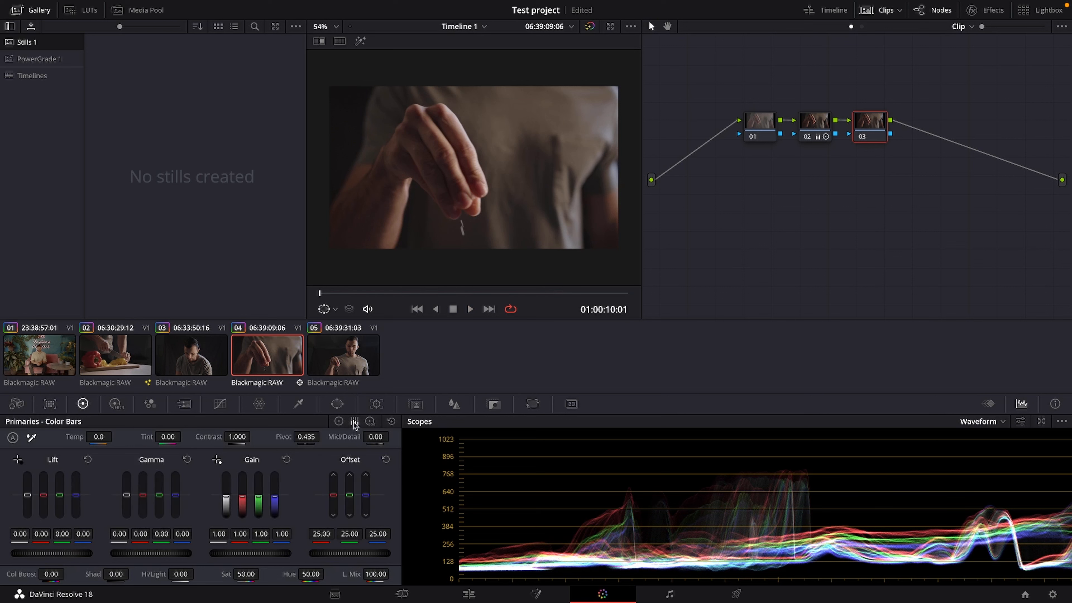
{"action": "left_click", "coordinate": [370, 421]}
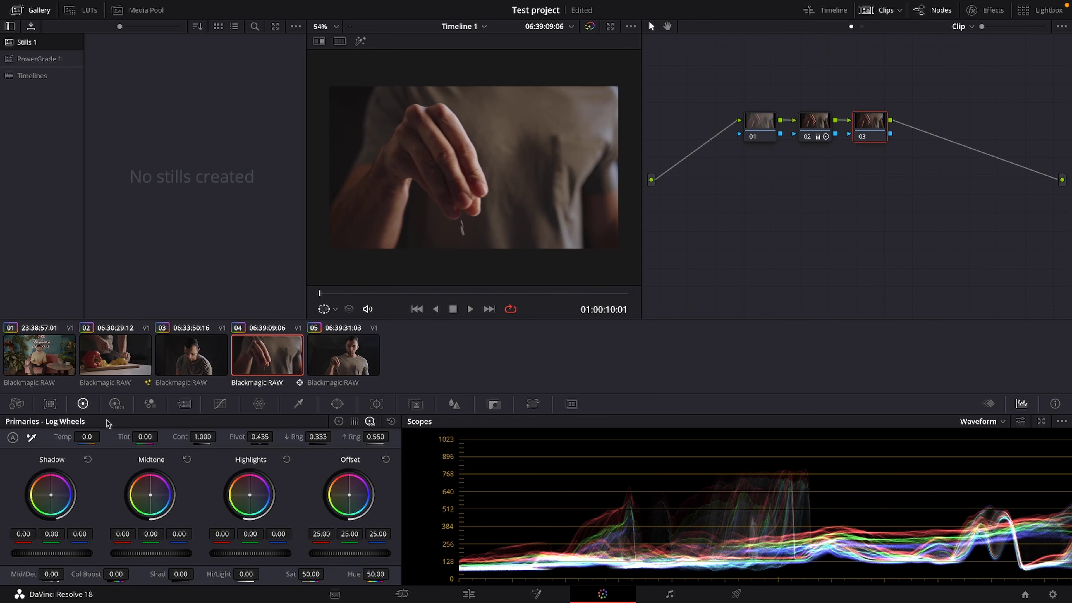
{"action": "left_click", "coordinate": [114, 406]}
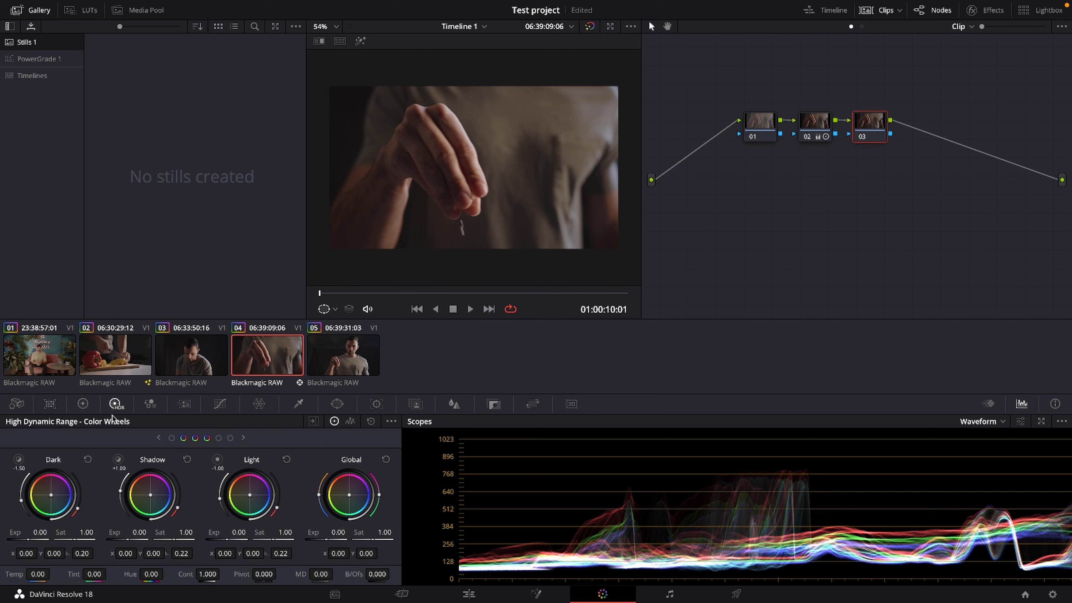
{"action": "left_click", "coordinate": [185, 406]}
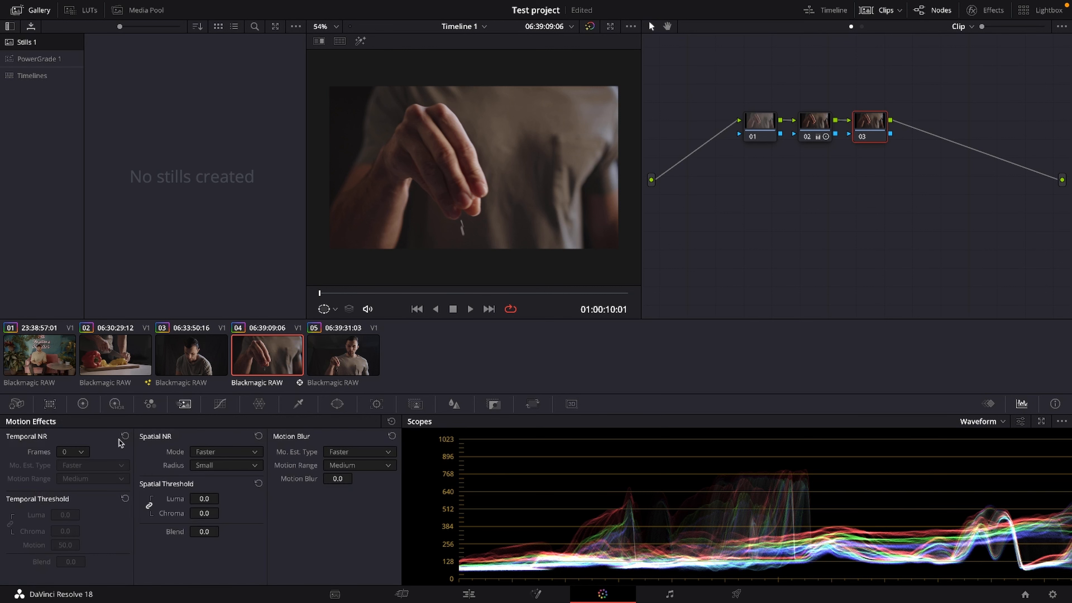
{"action": "left_click", "coordinate": [219, 405]}
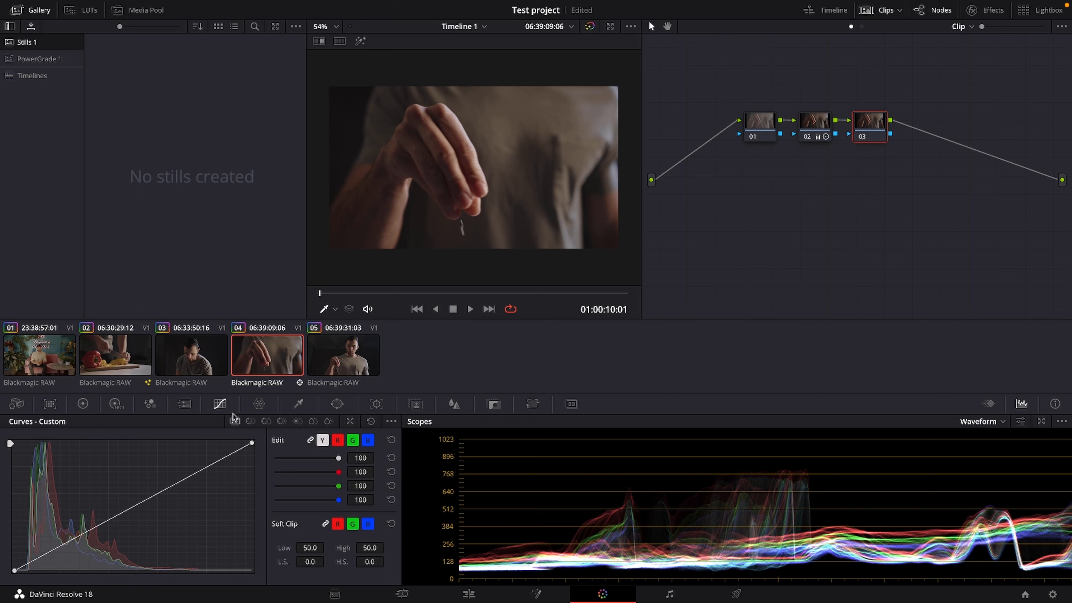
- Try shifting clip 04's colors with the Color Warper's hue-saturation grid, reset the warp, and view the Window controls
{"action": "left_click", "coordinate": [259, 404]}
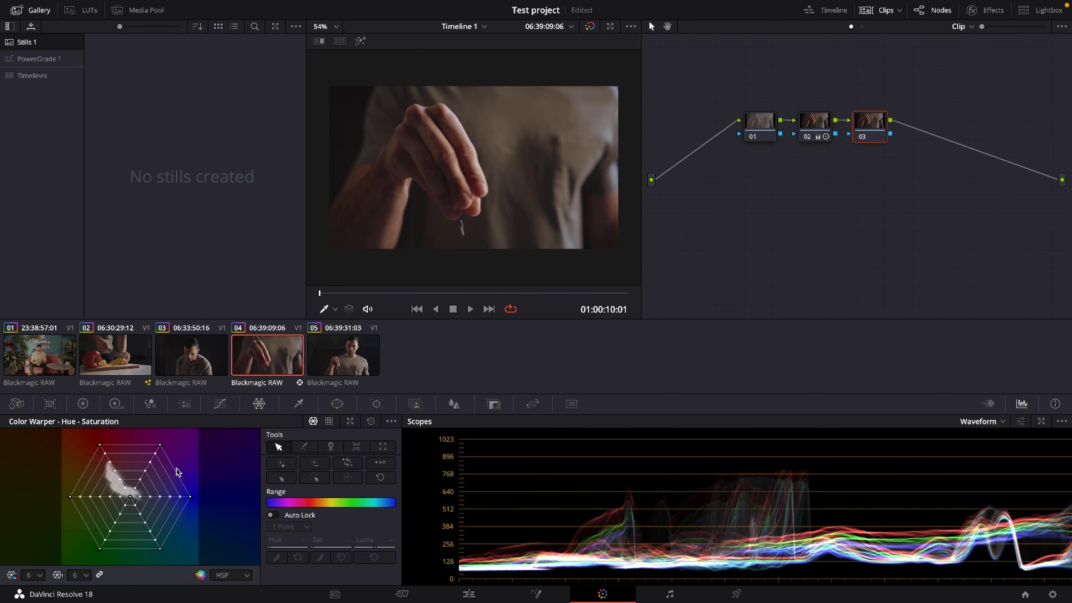
{"action": "left_click_drag", "start_coordinate": [131, 501], "coordinate": [131, 509]}
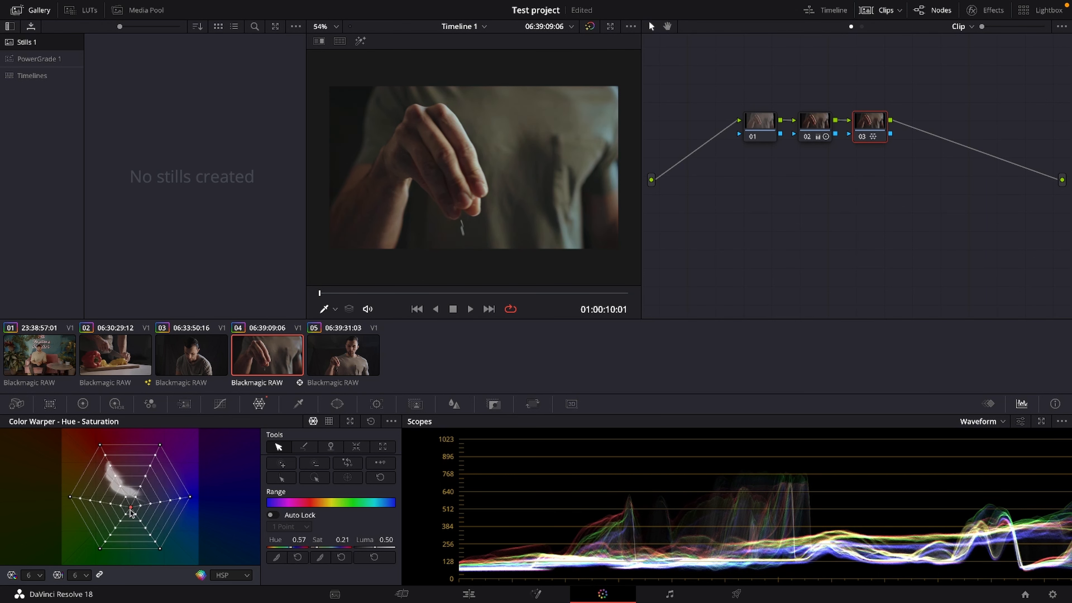
{"action": "left_click", "coordinate": [371, 421]}
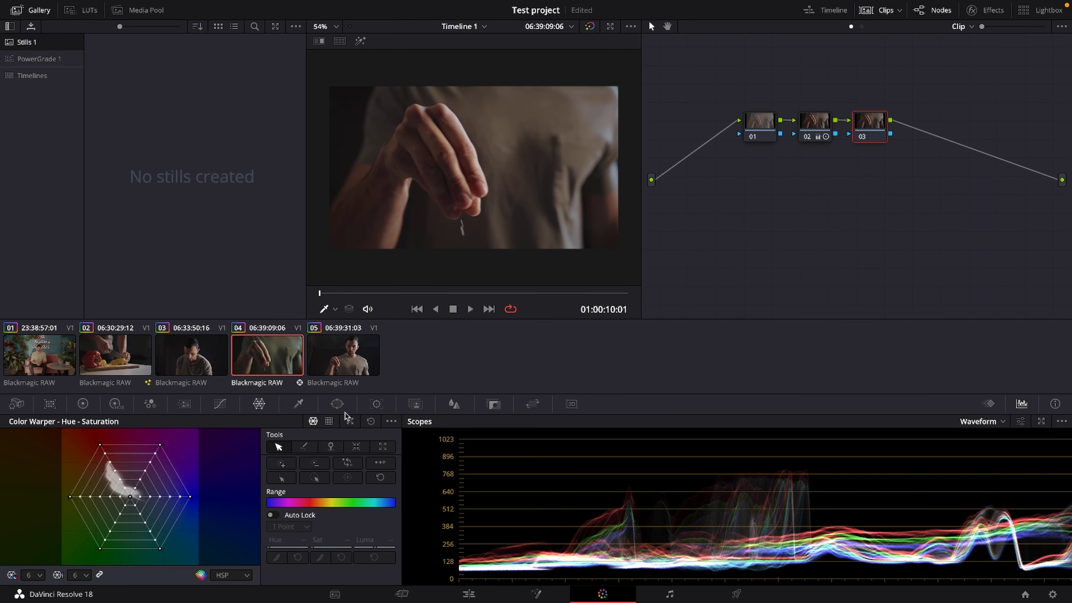
{"action": "left_click", "coordinate": [336, 403]}
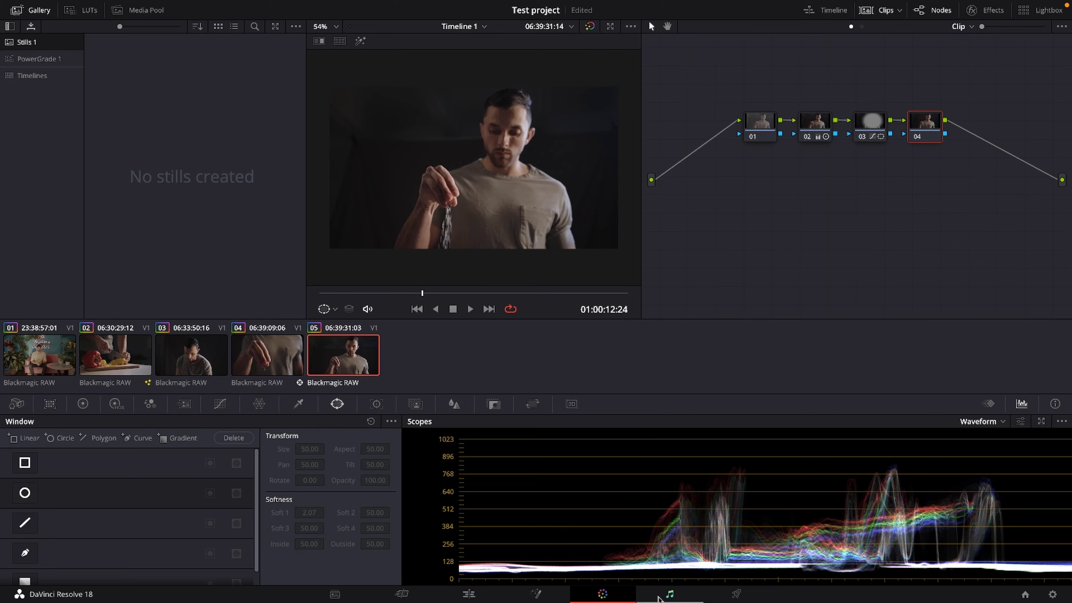
- Switch to the Fairlight page and listen to the interview clip's audio from the beginning of the timeline
{"action": "left_click", "coordinate": [659, 596]}
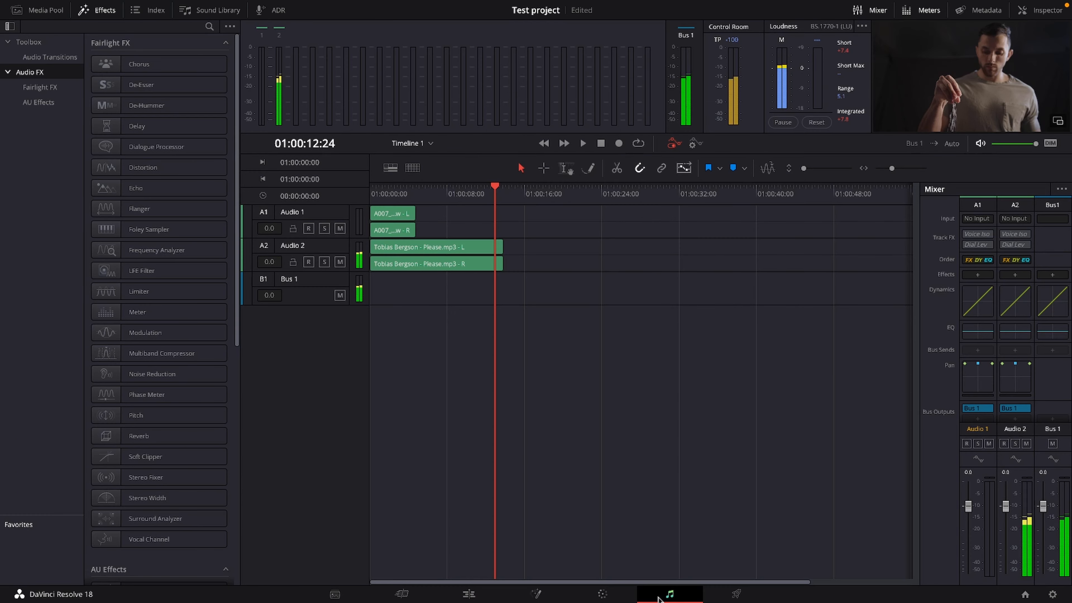
{"action": "left_click_drag", "start_coordinate": [413, 195], "coordinate": [376, 209]}
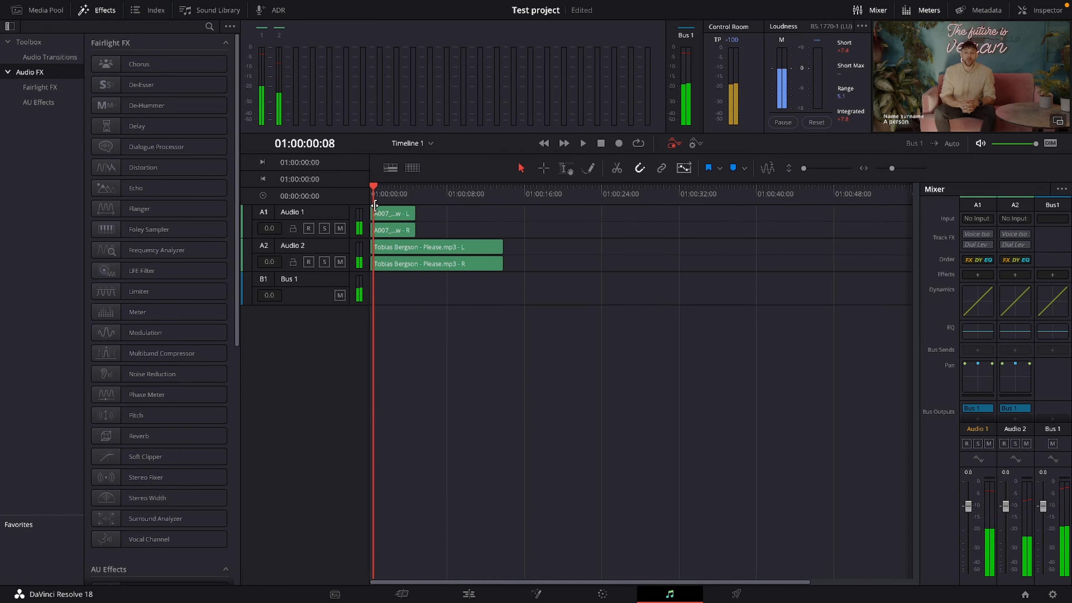
{"action": "left_click", "coordinate": [390, 217]}
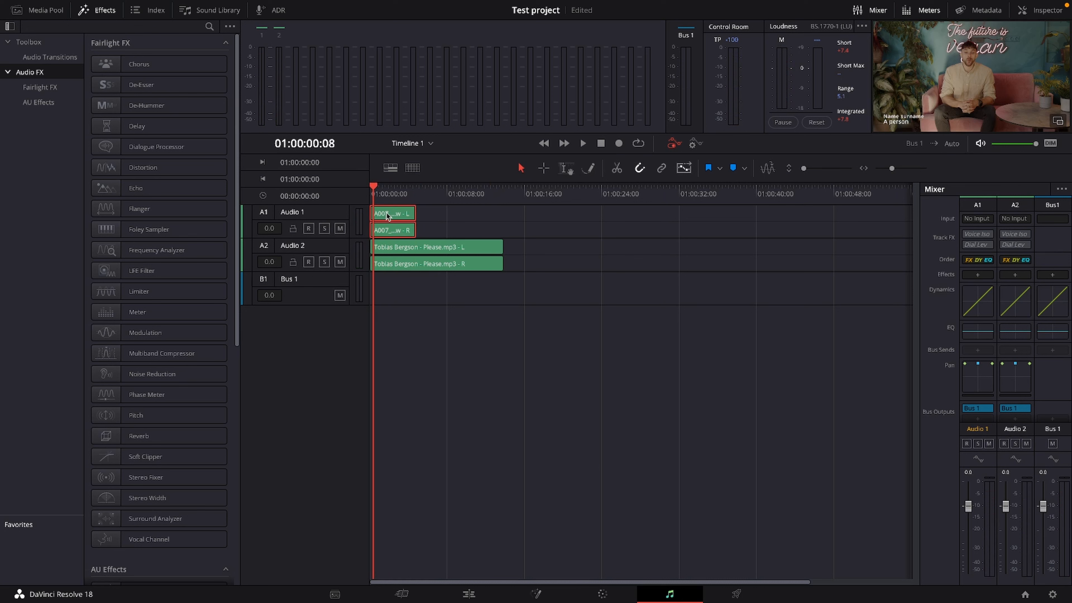
{"action": "key", "text": "space"}
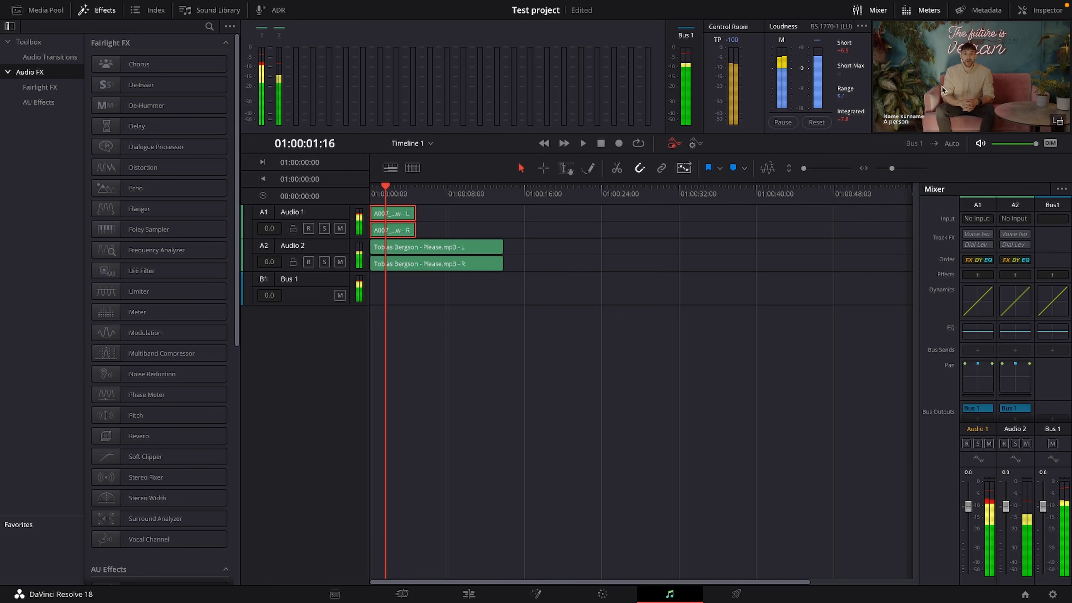
{"action": "scroll", "coordinate": [371, 211], "scroll_direction": "right", "scroll_amount": 1}
{"action": "scroll", "coordinate": [392, 211], "scroll_direction": "right", "scroll_amount": 1}
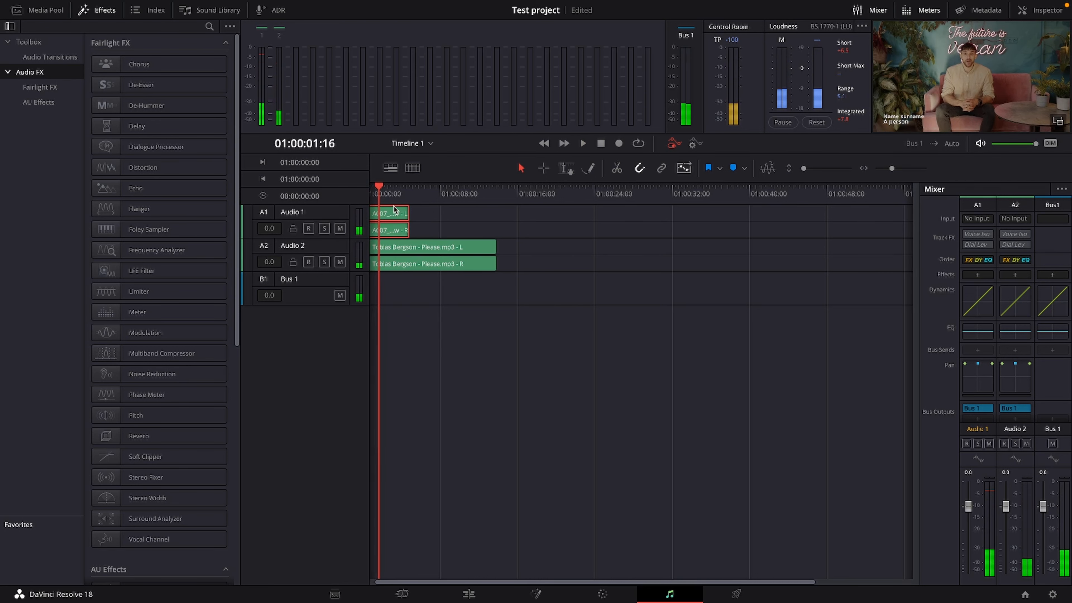
{"action": "scroll", "coordinate": [392, 210], "scroll_direction": "left", "scroll_amount": 1}
- Apply the Noise Reduction effect with its default preset to the interview clip on Audio 1
{"action": "left_click_drag", "start_coordinate": [393, 192], "coordinate": [365, 210]}
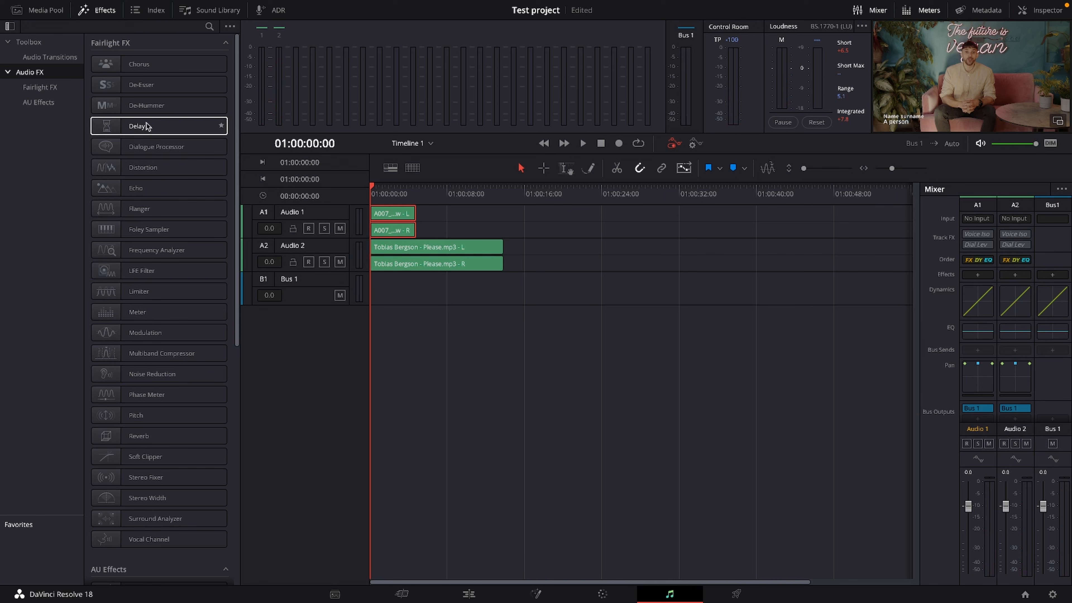
{"action": "scroll", "coordinate": [165, 171], "scroll_direction": "down", "scroll_amount": 3}
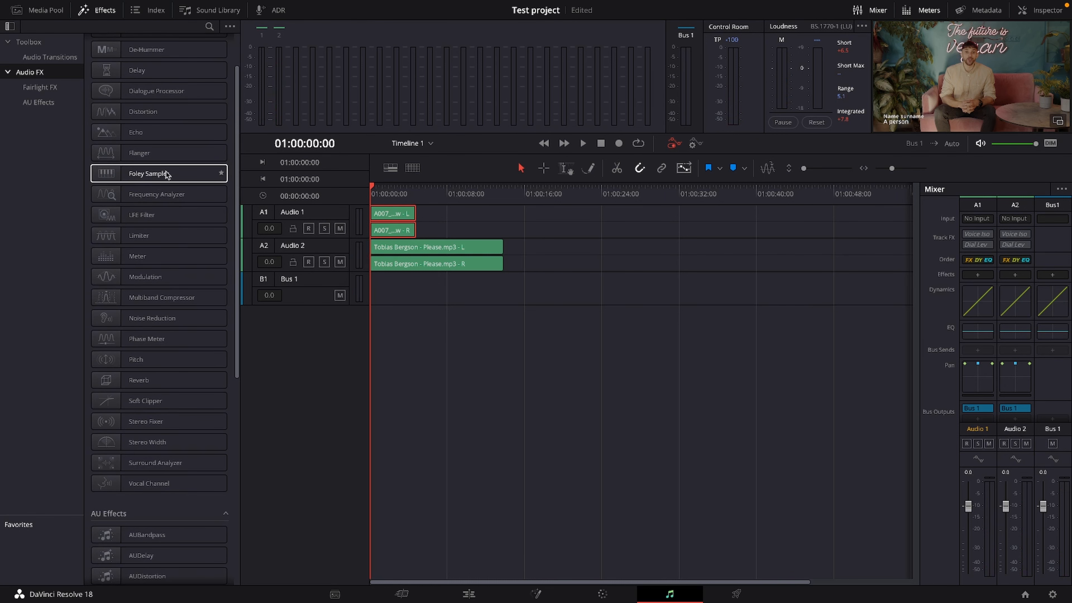
{"action": "left_click_drag", "start_coordinate": [152, 318], "coordinate": [382, 213]}
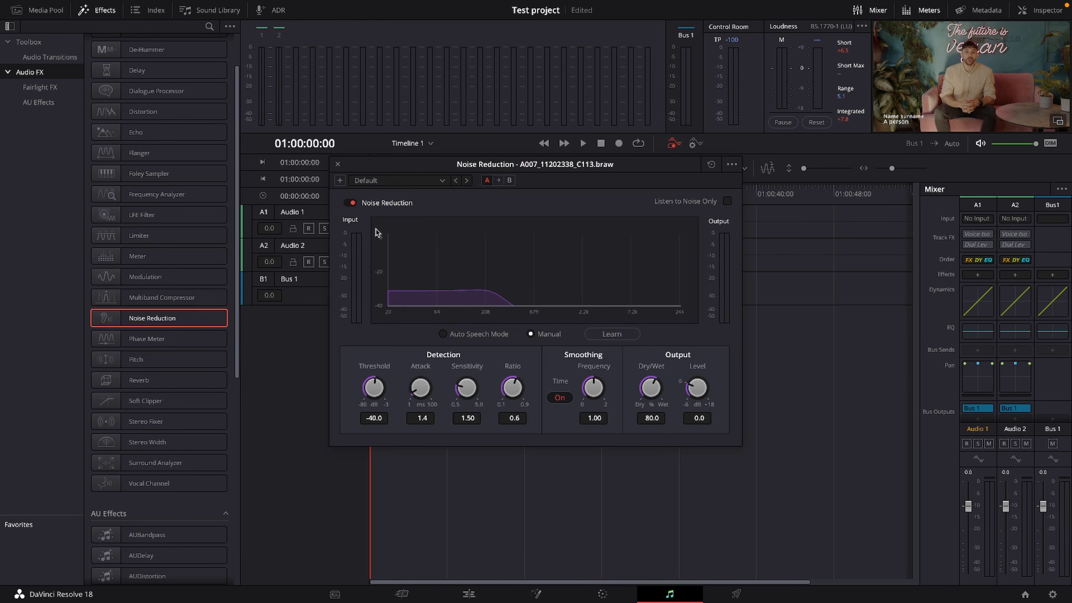
{"action": "left_click", "coordinate": [388, 181]}
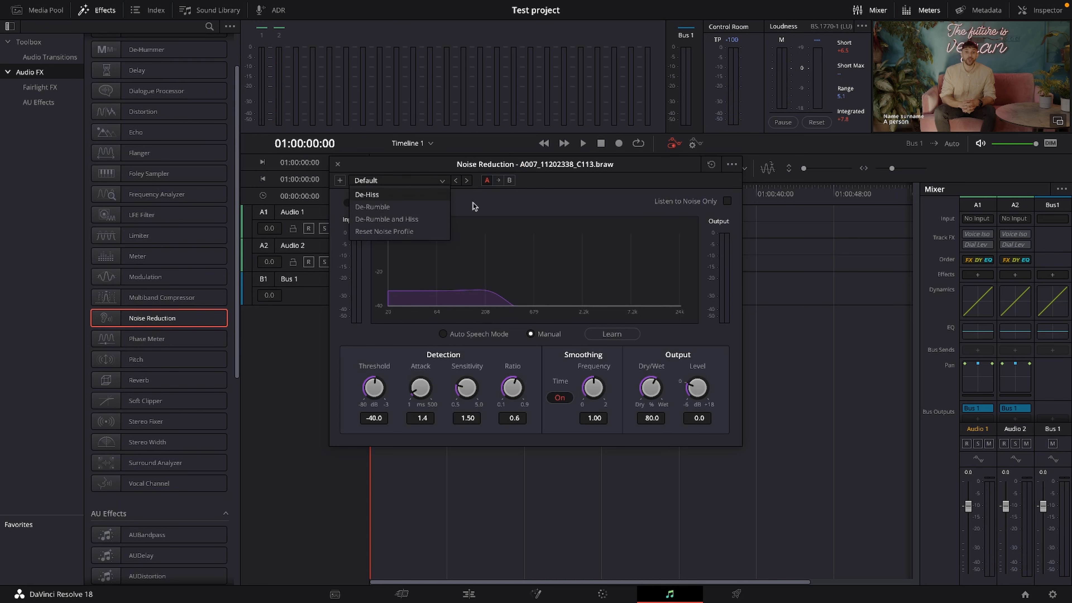
{"action": "left_click", "coordinate": [465, 208]}
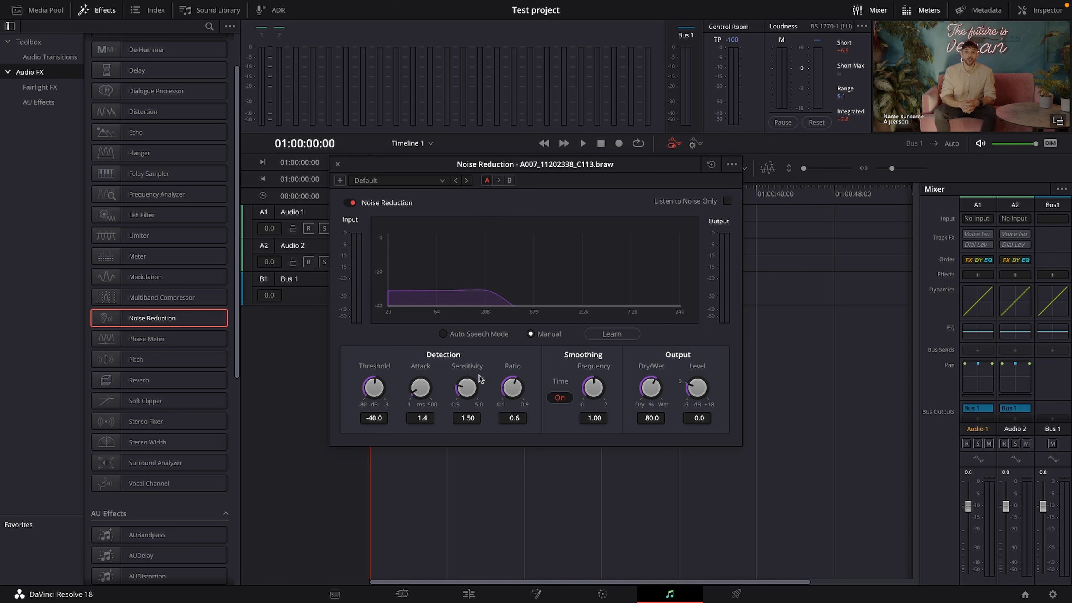
{"action": "left_click", "coordinate": [337, 165]}
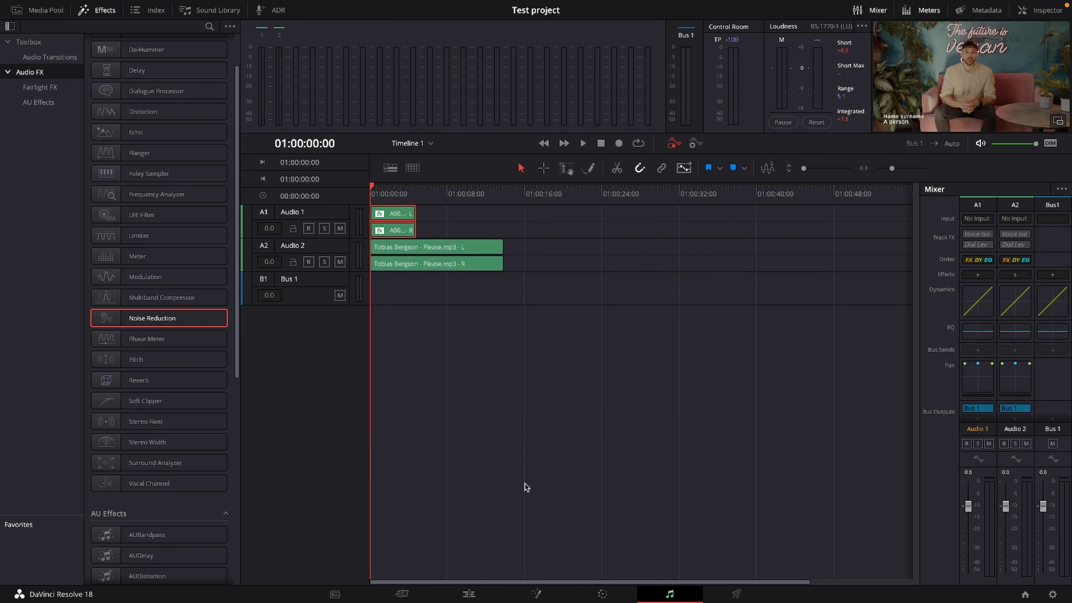
- Back on the Edit page, set the interview audio's Noise Reduction threshold to -47.1
{"action": "left_click", "coordinate": [469, 594]}
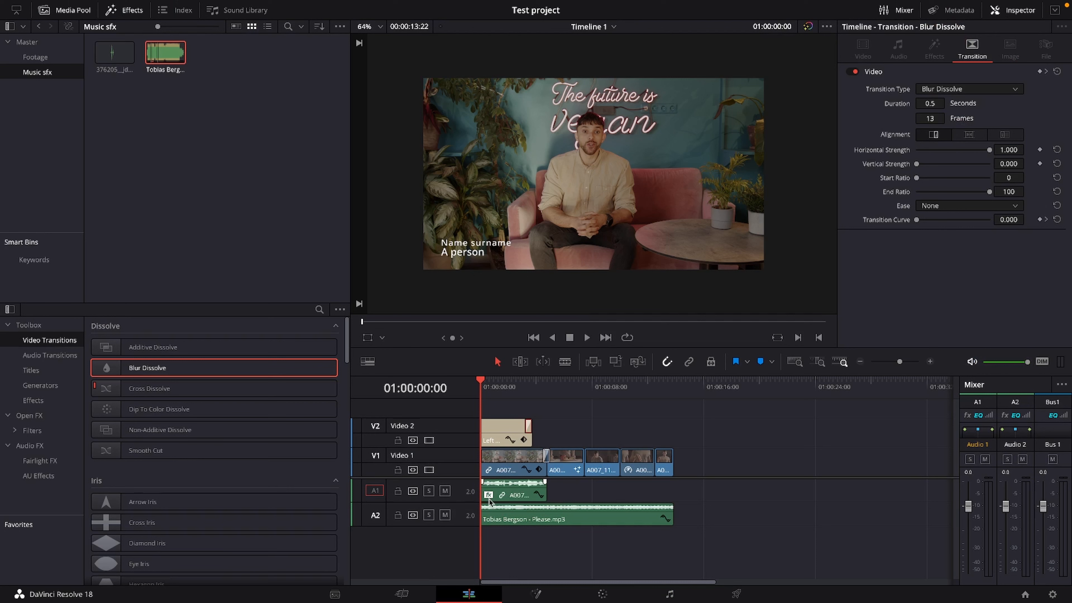
{"action": "left_click", "coordinate": [501, 494]}
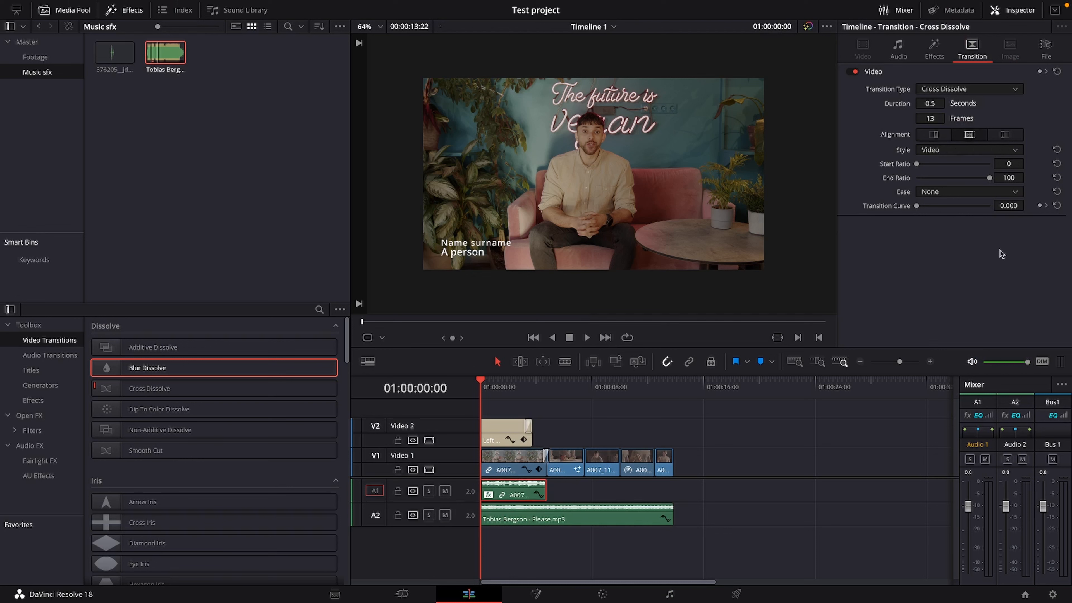
{"action": "left_click", "coordinate": [934, 57]}
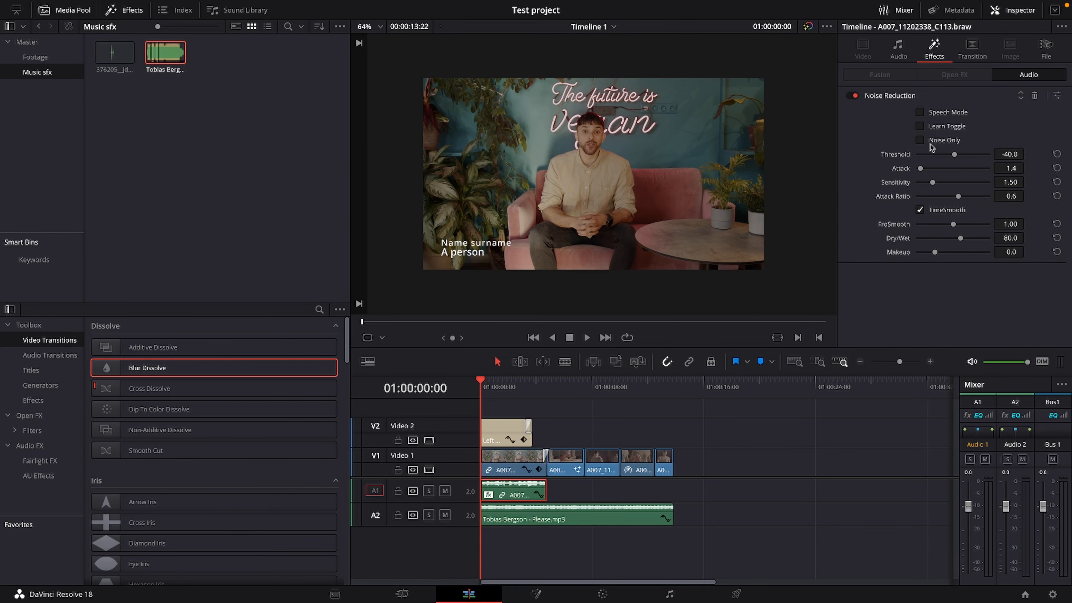
{"action": "left_click_drag", "start_coordinate": [944, 158], "coordinate": [947, 159]}
- Add a short fade-out to the end of the interview clip's audio on track A1
{"action": "key", "text": "super+="}
{"action": "key", "text": "super+="}
{"action": "left_click_drag", "start_coordinate": [653, 383], "coordinate": [733, 388]}
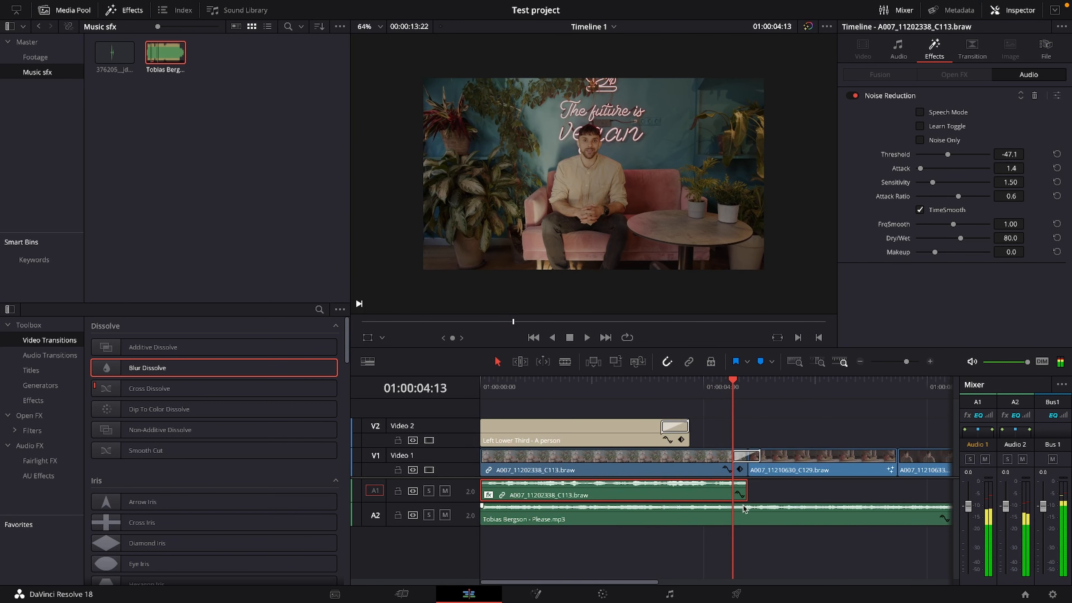
{"action": "mouse_move", "coordinate": [745, 481]}
{"action": "left_mouse_down"}
{"action": "mouse_move", "coordinate": [774, 482]}
{"action": "mouse_move", "coordinate": [759, 482]}
{"action": "left_mouse_up"}
{"action": "left_click", "coordinate": [928, 361]}
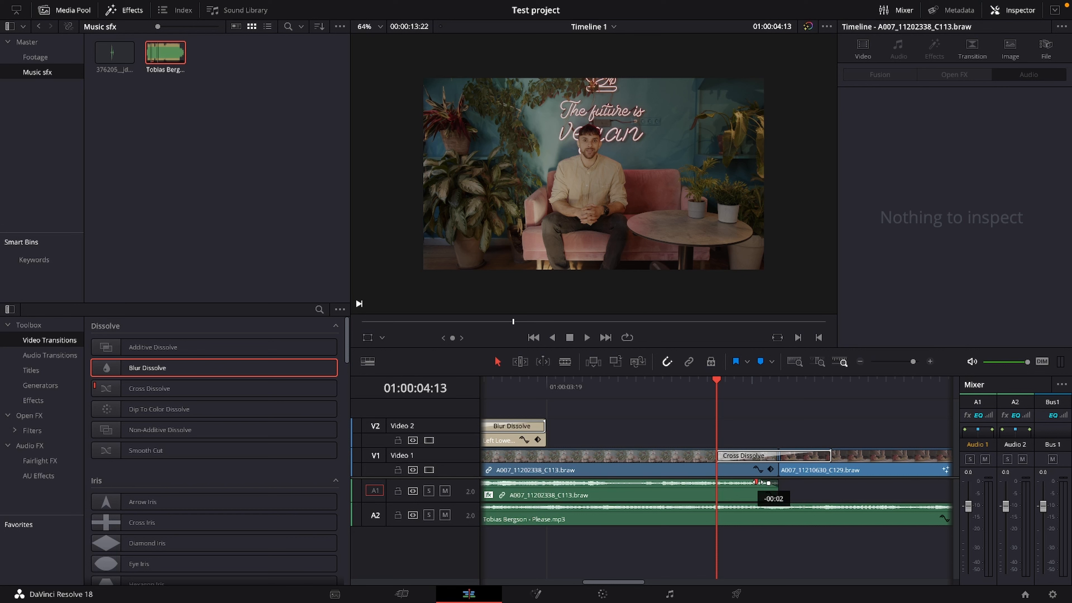
- Play the edit across the audio fade-out and cross dissolve, and on into the hand close-up, to check it
{"action": "key", "text": "space"}
{"action": "key", "text": "space"}
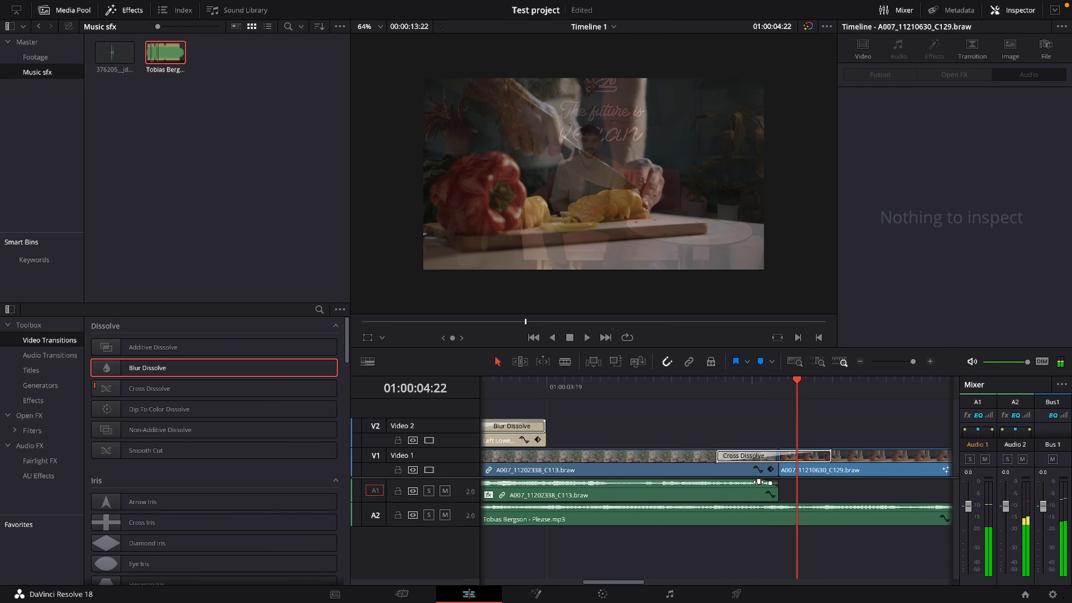
{"action": "left_click", "coordinate": [755, 382]}
{"action": "left_click", "coordinate": [711, 382]}
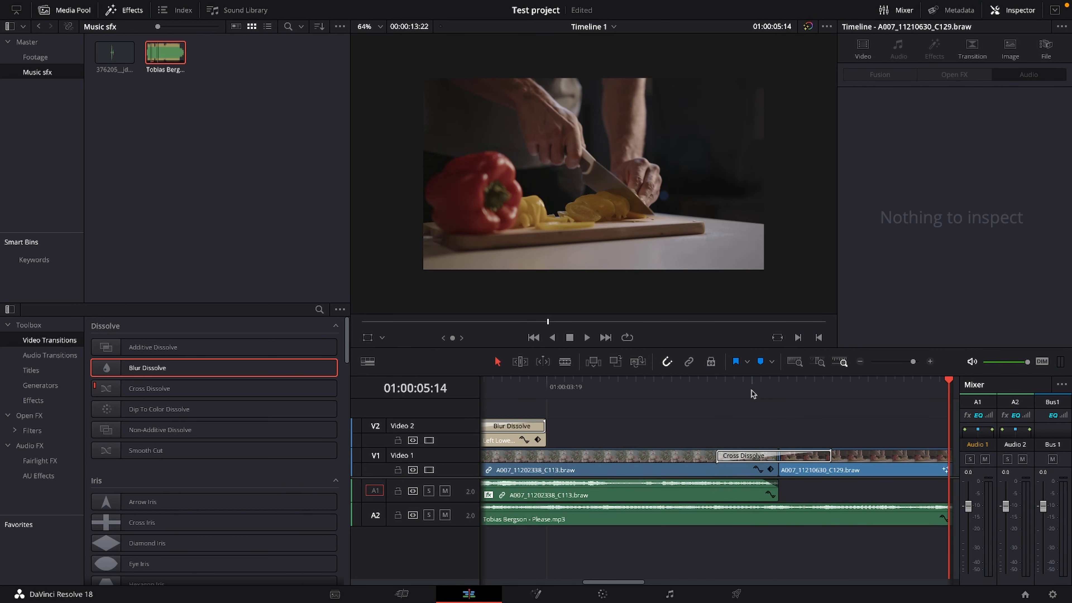
{"action": "key", "text": "space"}
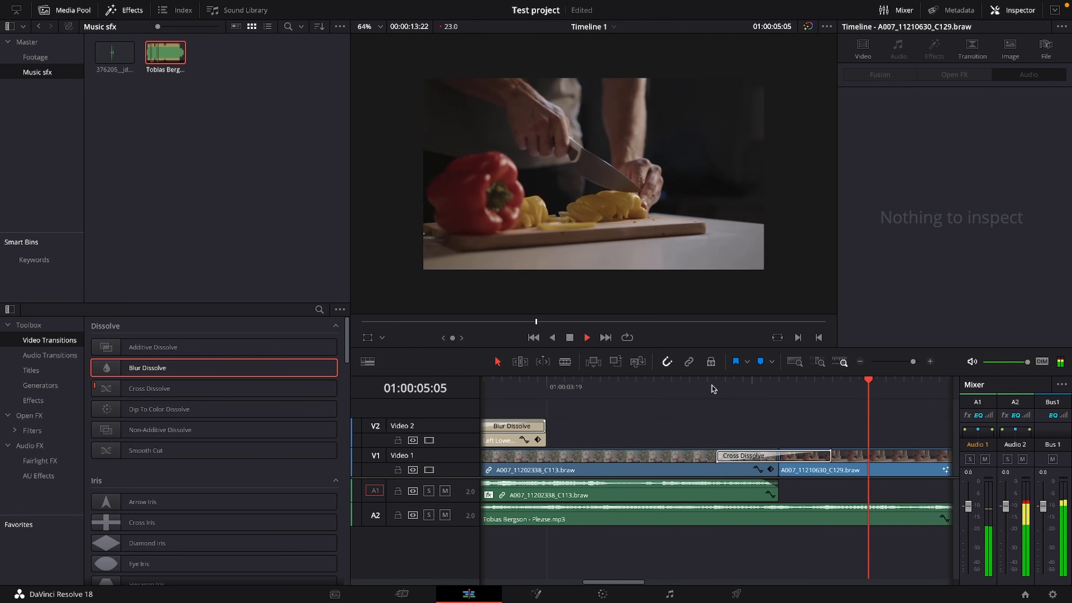
{"action": "left_click", "coordinate": [859, 361]}
{"action": "left_click", "coordinate": [859, 361]}
{"action": "left_click", "coordinate": [859, 362]}
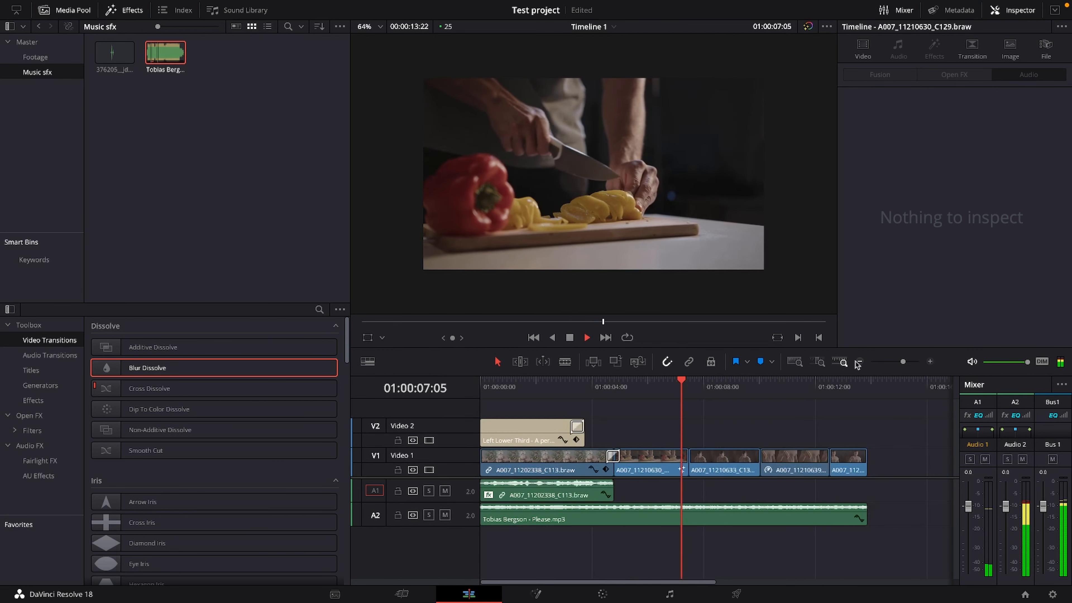
{"action": "left_click", "coordinate": [858, 362]}
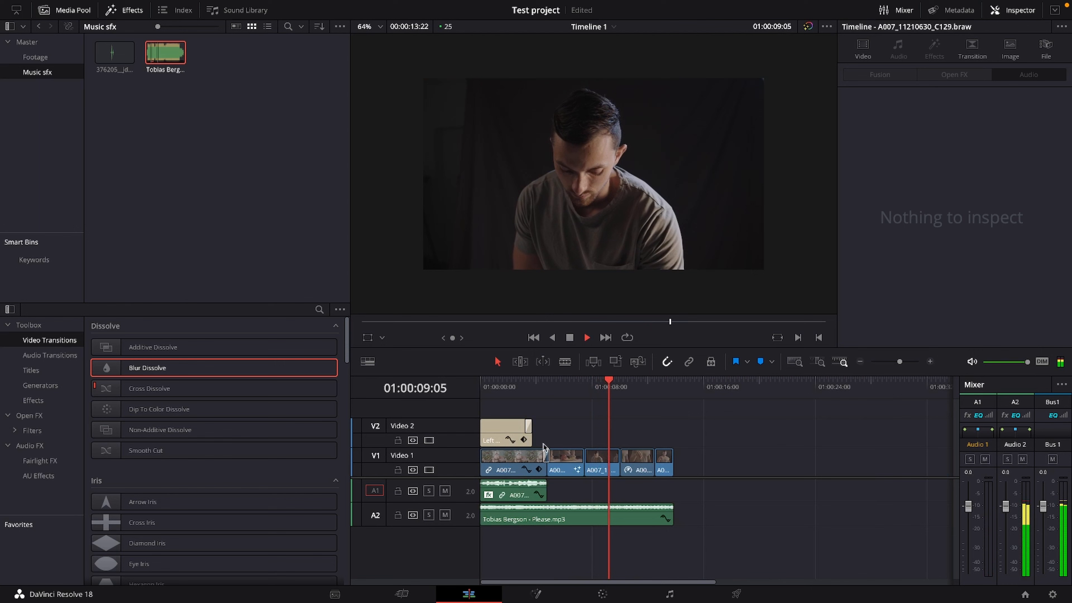
{"action": "key", "text": "space"}
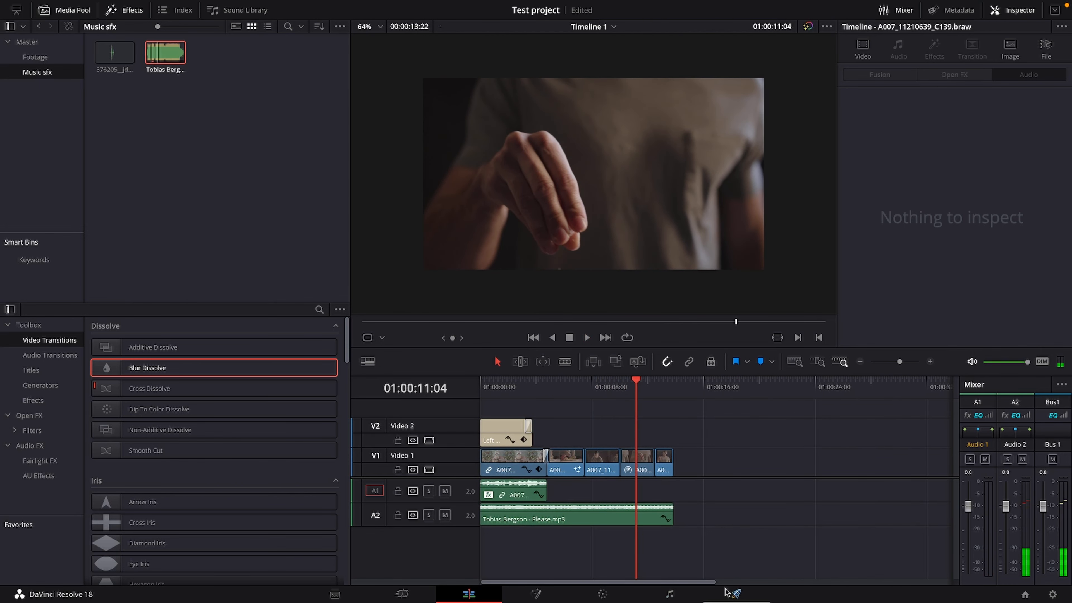
- On the Deliver page, limit the render range to 01:00:00:00 through 01:00:12:12, leaving out the end of the last clip
{"action": "left_click", "coordinate": [735, 593]}
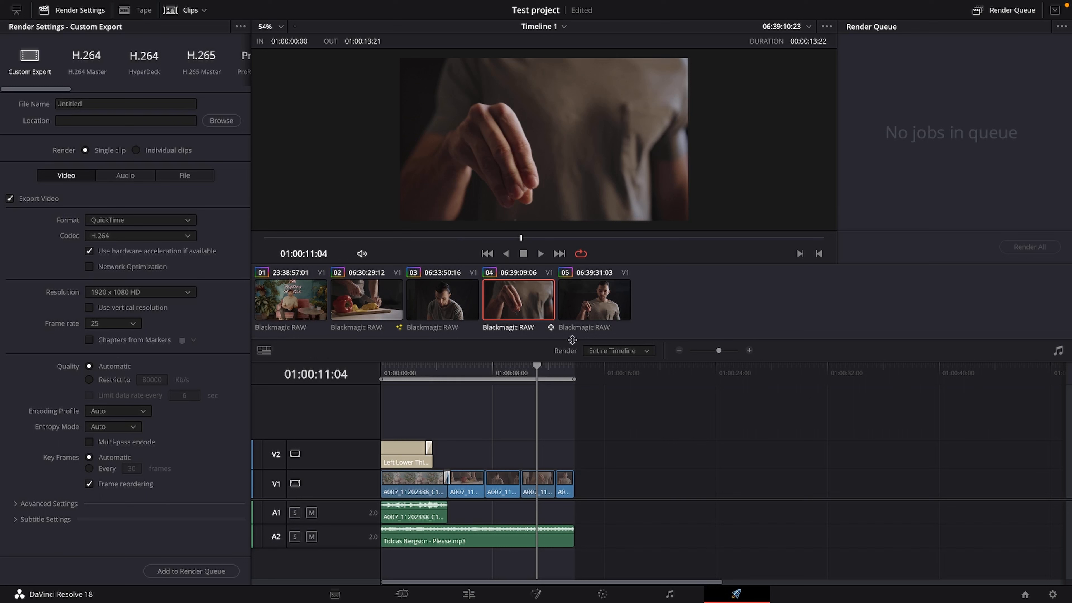
{"action": "left_click", "coordinate": [592, 352]}
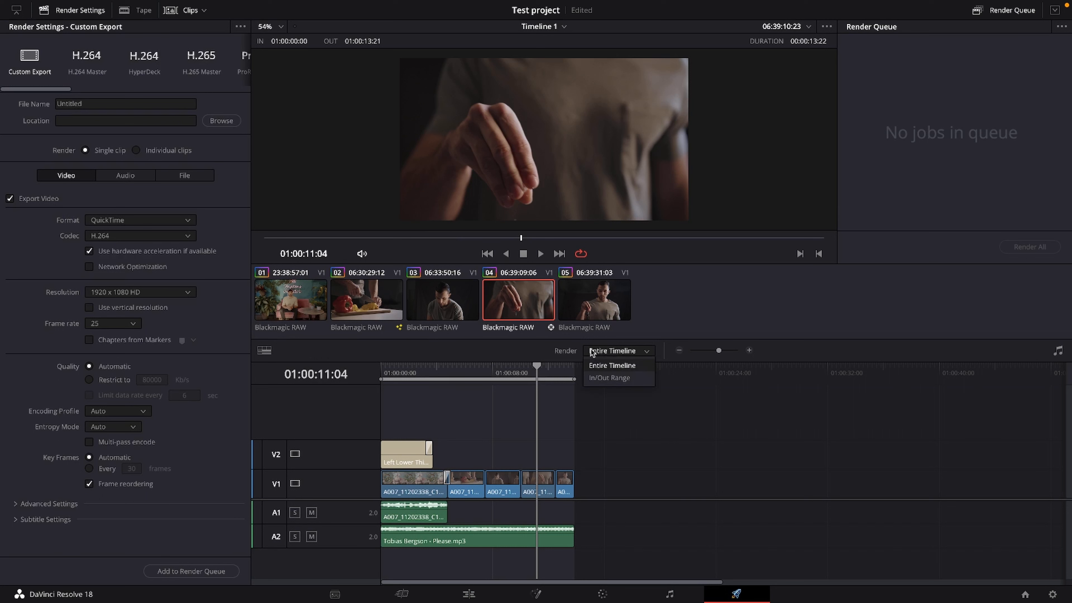
{"action": "left_click_drag", "start_coordinate": [532, 376], "coordinate": [347, 371]}
{"action": "mouse_move", "coordinate": [571, 380]}
{"action": "left_mouse_down"}
{"action": "mouse_move", "coordinate": [540, 380]}
{"action": "mouse_move", "coordinate": [553, 382]}
{"action": "left_mouse_up"}
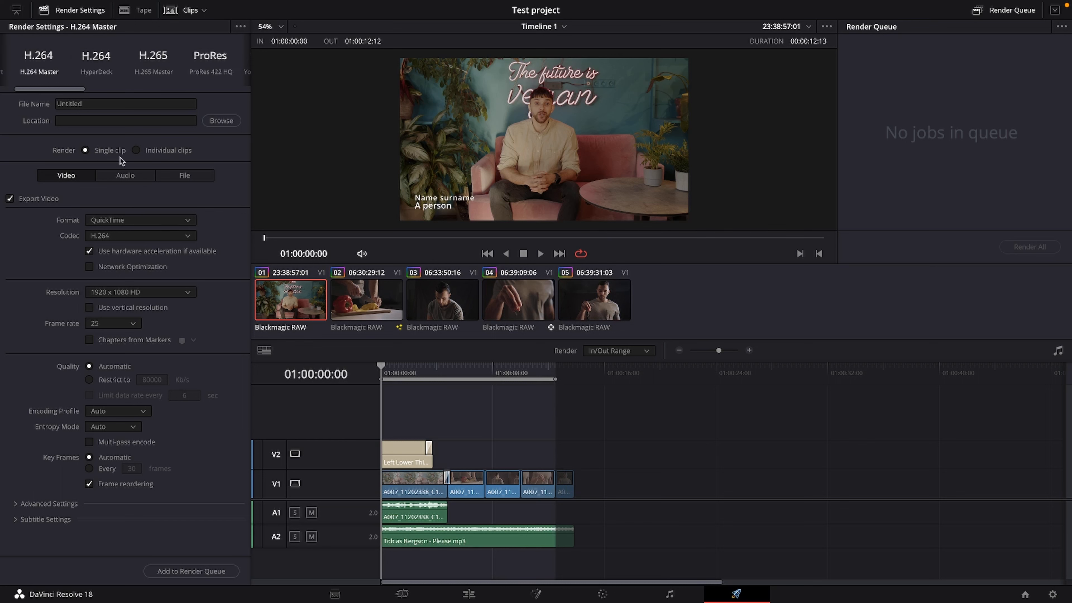
- Load the YouTube 1080p export preset and open its list of variants
{"action": "scroll", "coordinate": [126, 63], "scroll_direction": "right", "scroll_amount": 3}
{"action": "left_click", "coordinate": [160, 57]}
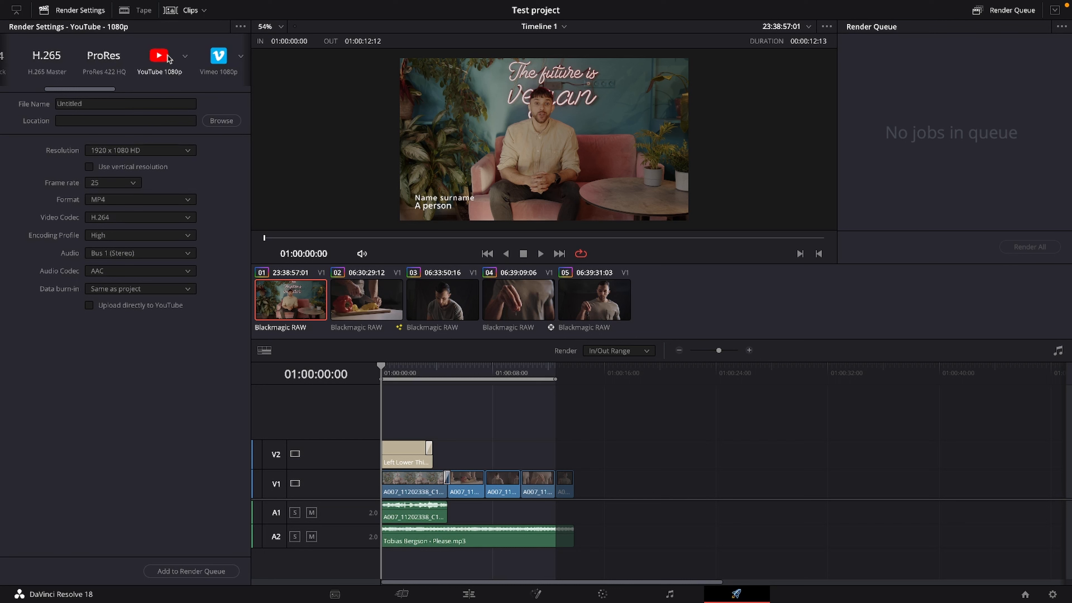
{"action": "left_click", "coordinate": [186, 56]}
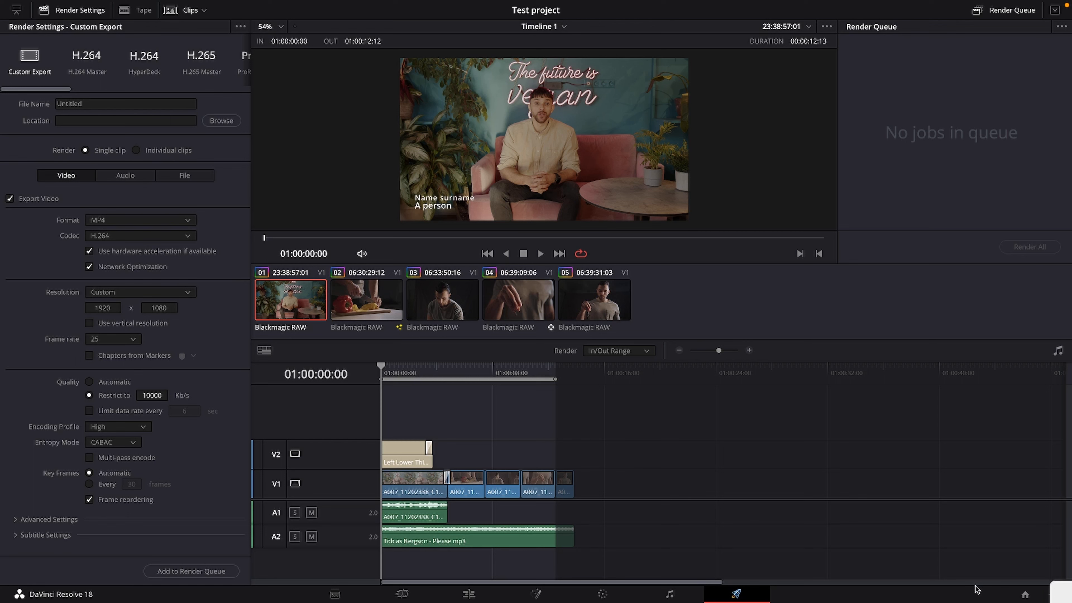
- Set the project's timeline resolution to 3840 x 2160 Ultra HD and save the project settings
{"action": "left_click", "coordinate": [1042, 592]}
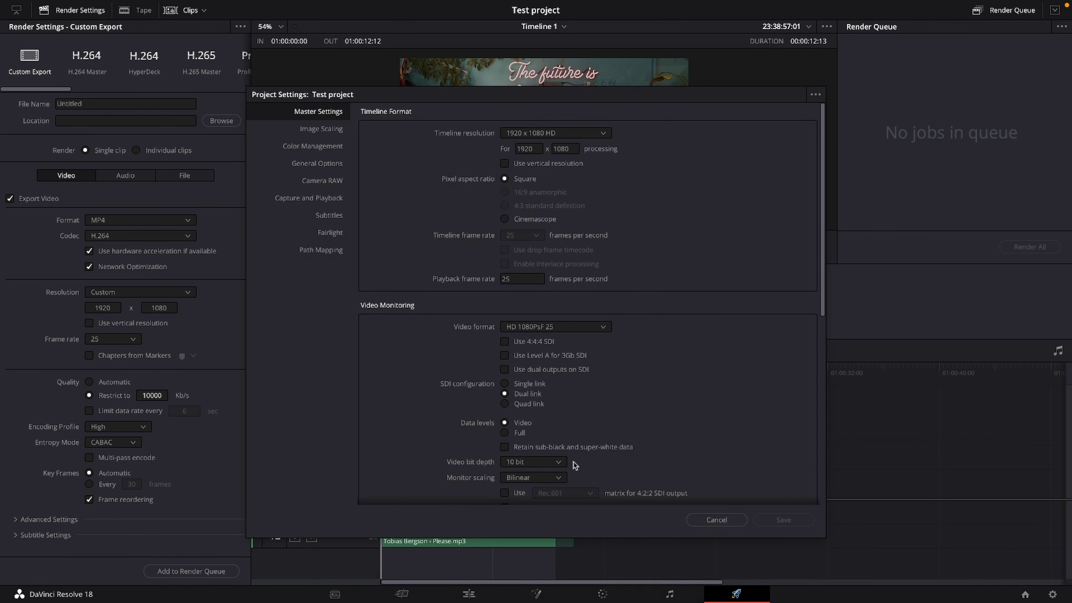
{"action": "left_click", "coordinate": [537, 132]}
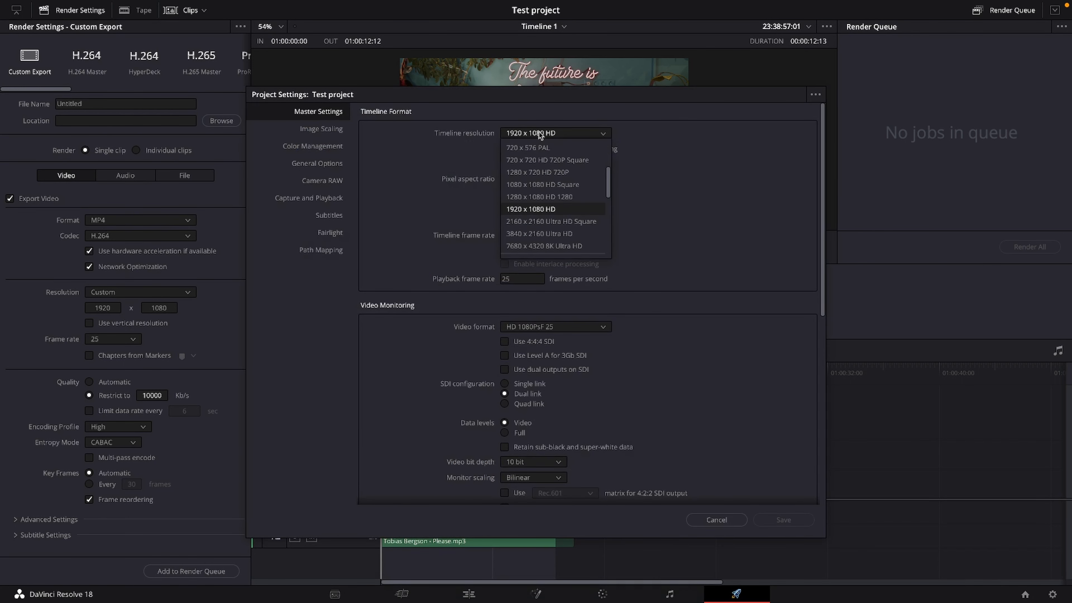
{"action": "left_click", "coordinate": [554, 233]}
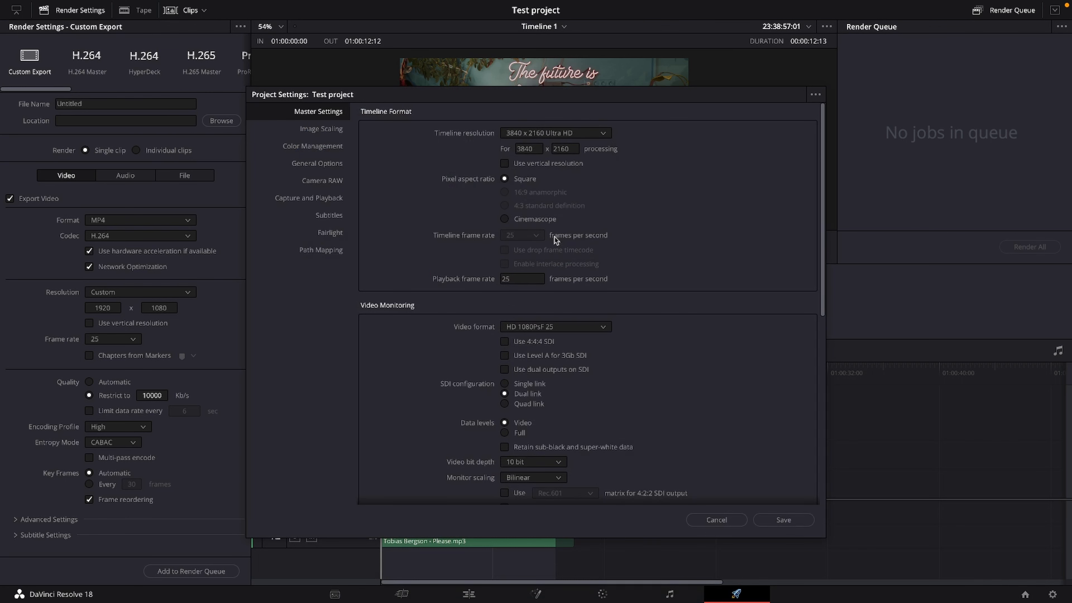
{"action": "left_click", "coordinate": [782, 519]}
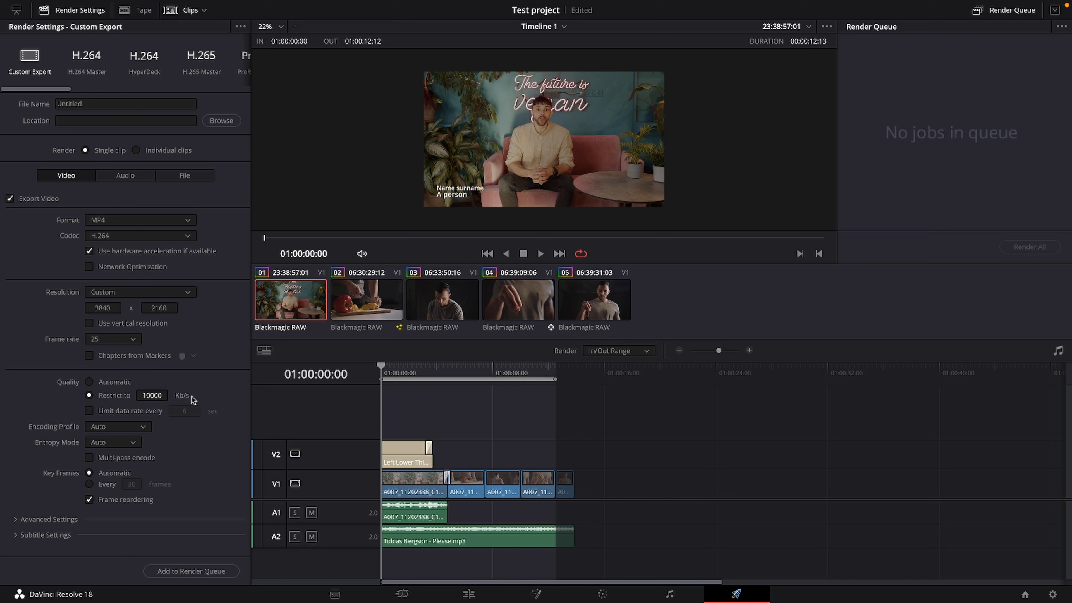
- Restrict the export's video quality to 40000 Kb/s and set the encoding profile to High
{"action": "left_click", "coordinate": [157, 396]}
{"action": "type", "text": "40000"}
{"action": "left_click", "coordinate": [134, 425]}
{"action": "left_click", "coordinate": [106, 478]}
{"action": "left_click", "coordinate": [110, 442]}
{"action": "left_click", "coordinate": [111, 442]}
- Review the advanced video export settings and the audio export's codec and bit rate options
{"action": "left_click", "coordinate": [71, 519]}
{"action": "scroll", "coordinate": [70, 507], "scroll_direction": "down", "scroll_amount": 2}
{"action": "scroll", "coordinate": [71, 499], "scroll_direction": "down", "scroll_amount": 5}
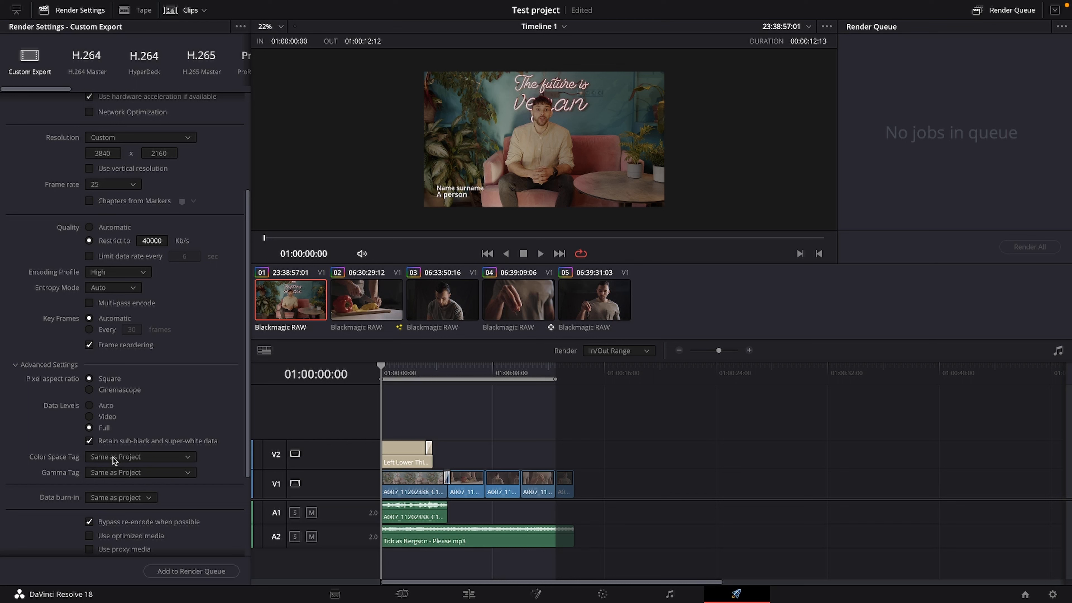
{"action": "scroll", "coordinate": [114, 456], "scroll_direction": "down", "scroll_amount": 3}
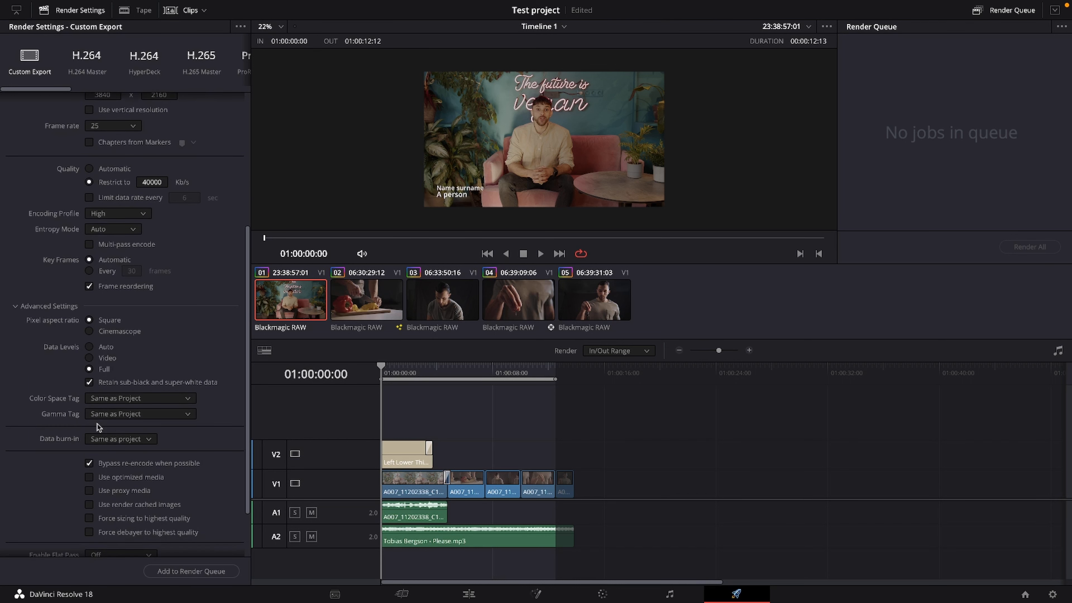
{"action": "scroll", "coordinate": [98, 428], "scroll_direction": "down", "scroll_amount": 3}
{"action": "scroll", "coordinate": [97, 427], "scroll_direction": "up", "scroll_amount": 14}
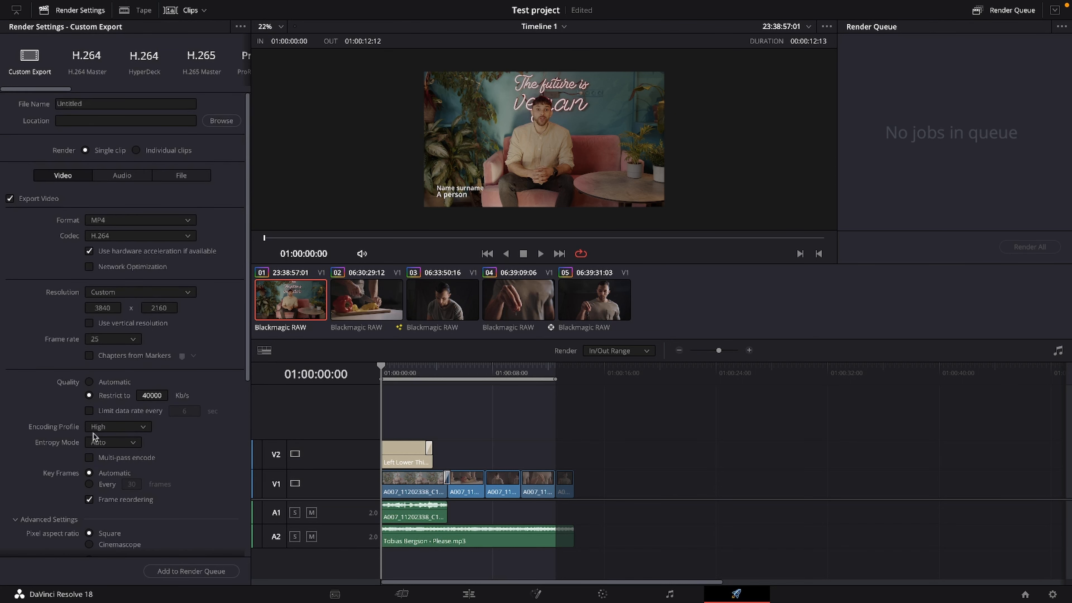
{"action": "left_click", "coordinate": [118, 177]}
{"action": "left_click", "coordinate": [128, 248]}
{"action": "left_click", "coordinate": [129, 249]}
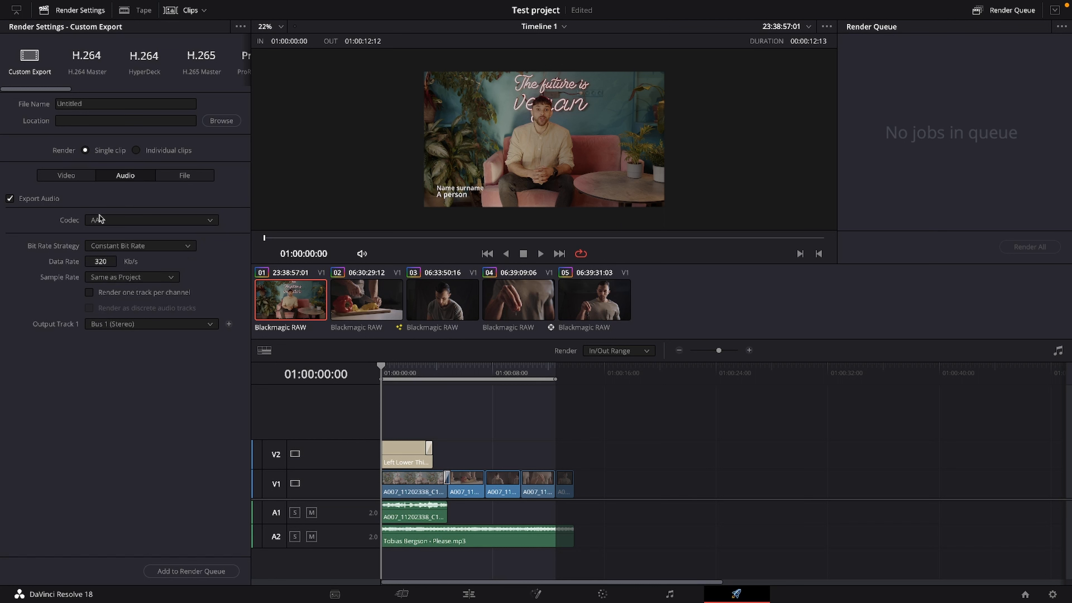
{"action": "left_click", "coordinate": [79, 176]}
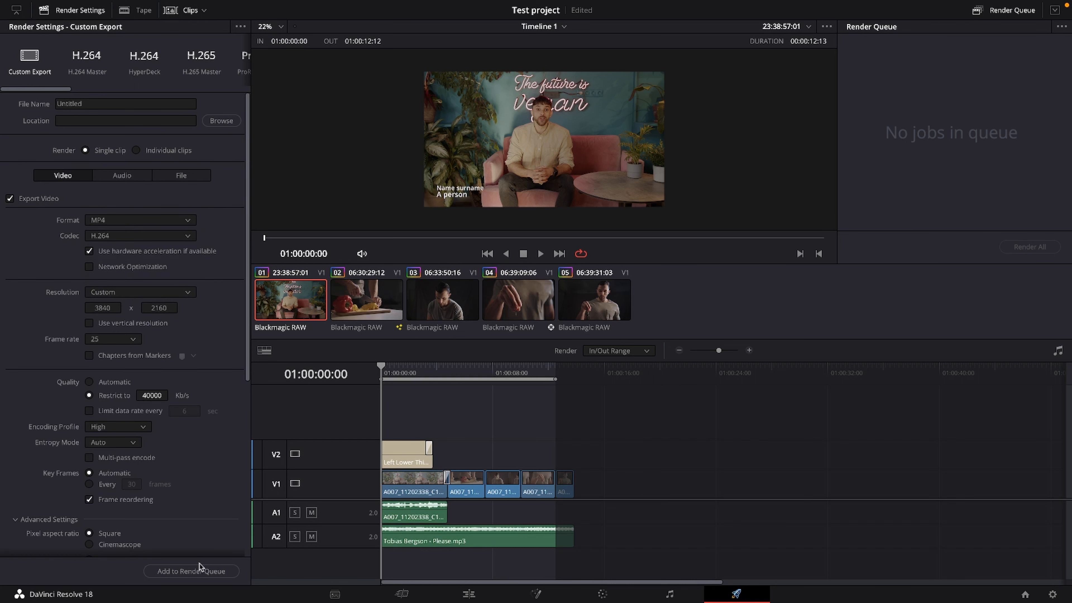
- Add the timeline to the render queue as Untitled.mp4 on the Desktop and start rendering
{"action": "left_click", "coordinate": [188, 572]}
{"action": "left_click", "coordinate": [1023, 254]}
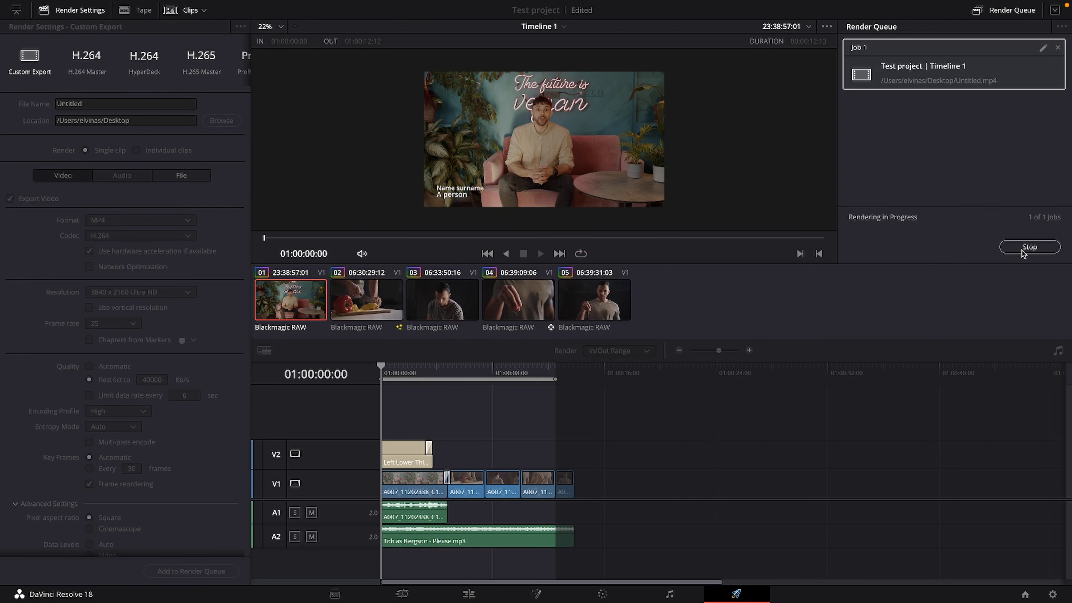